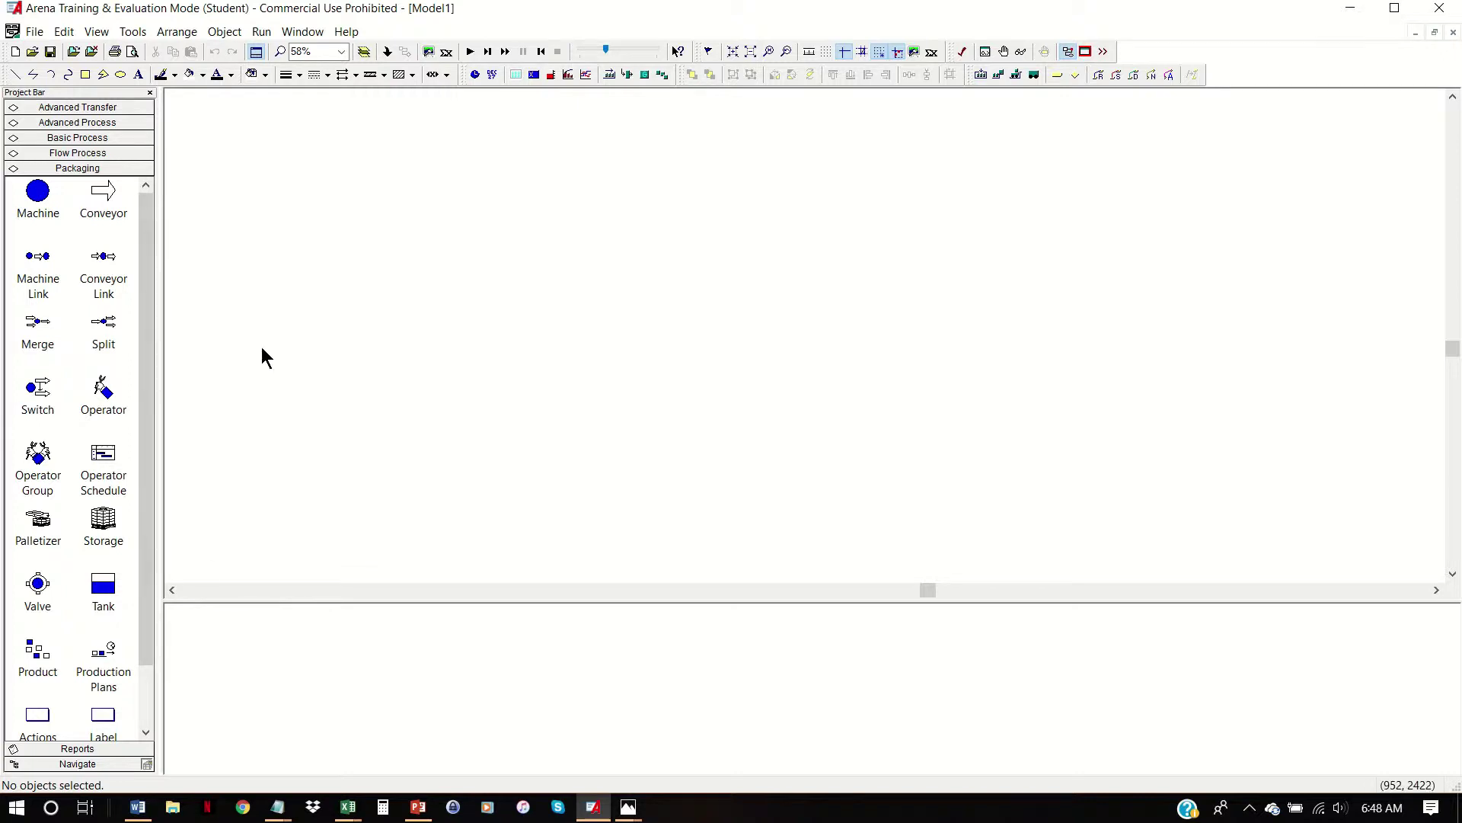
# Launch Input Analyzer from the Rockwell Software programs and create a new input document, maximized
pyautogui.click(133, 31)
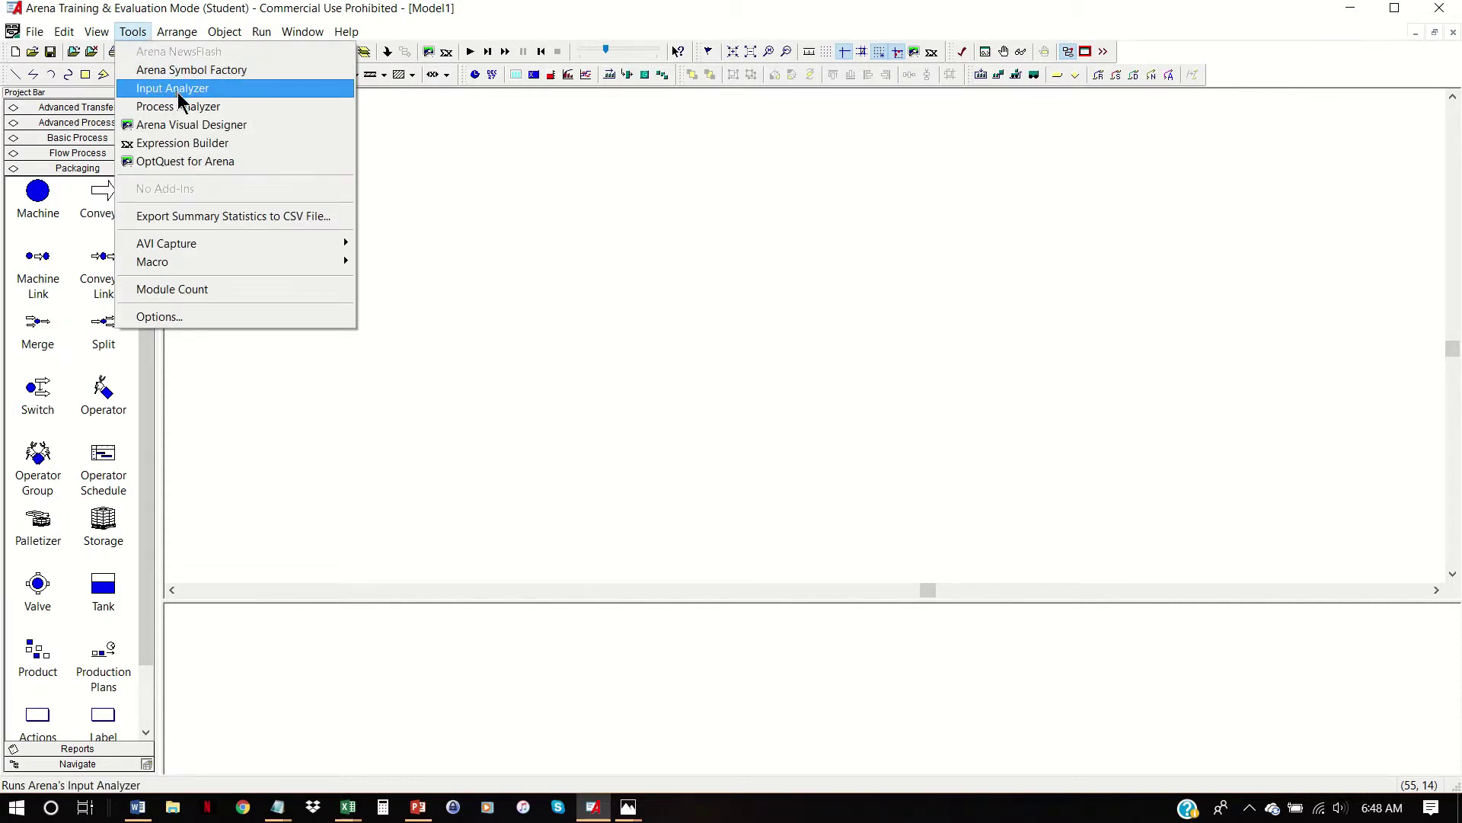
pyautogui.click(678, 366)
pyautogui.click(18, 809)
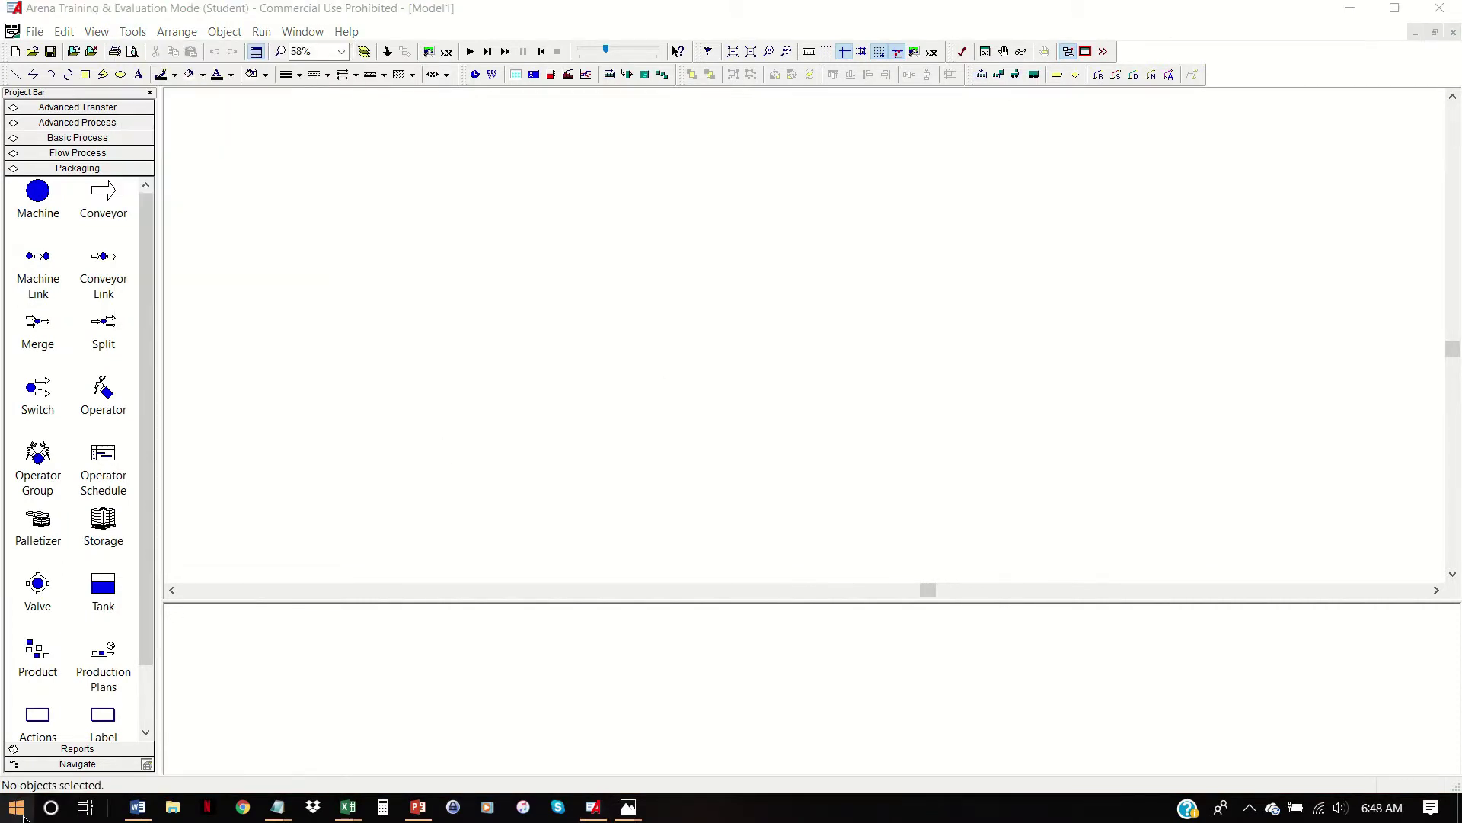
pyautogui.scroll(-15, 186, 628)
pyautogui.scroll(-10, 180, 633)
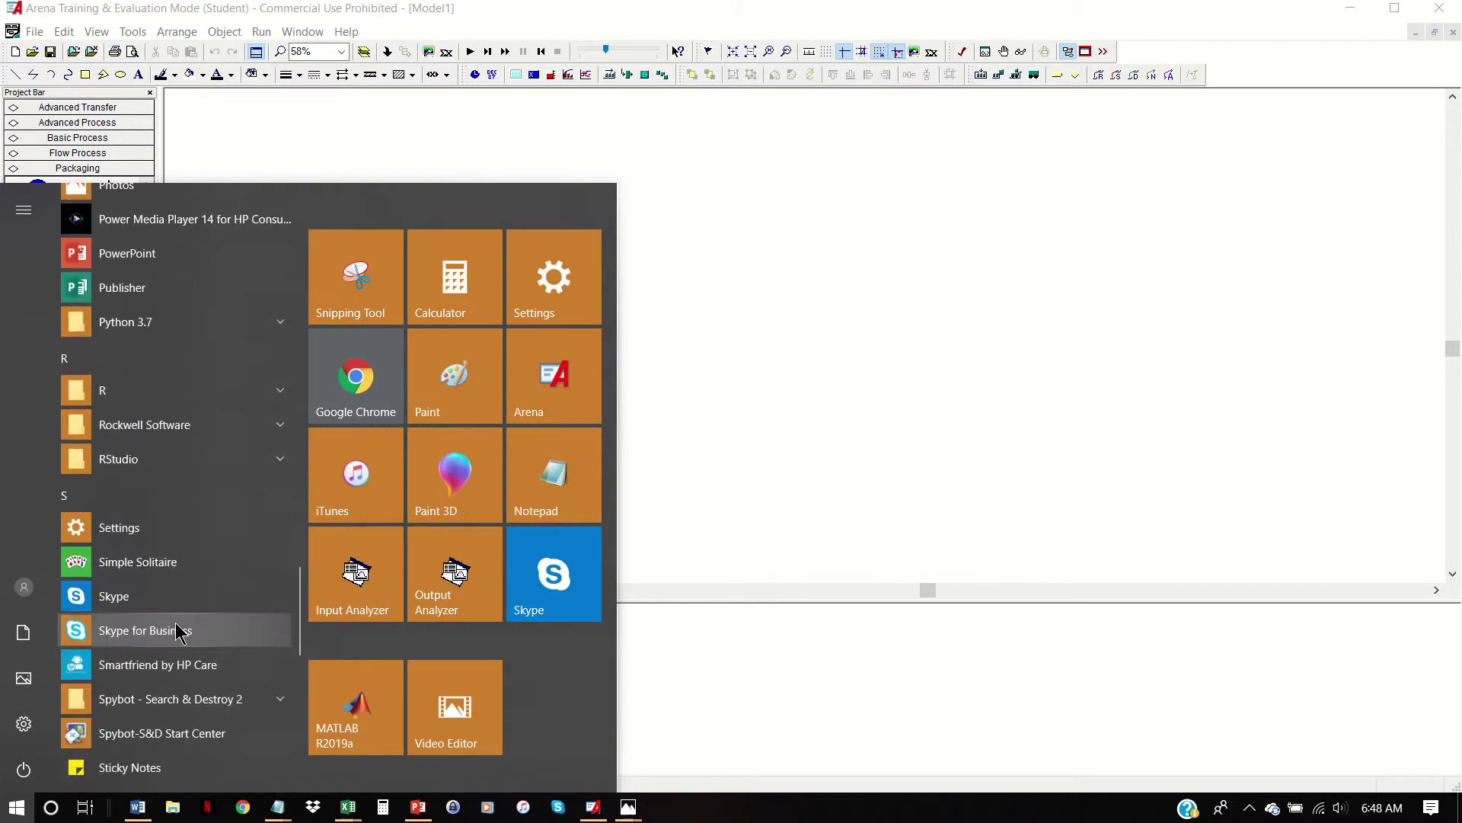
pyautogui.click(145, 425)
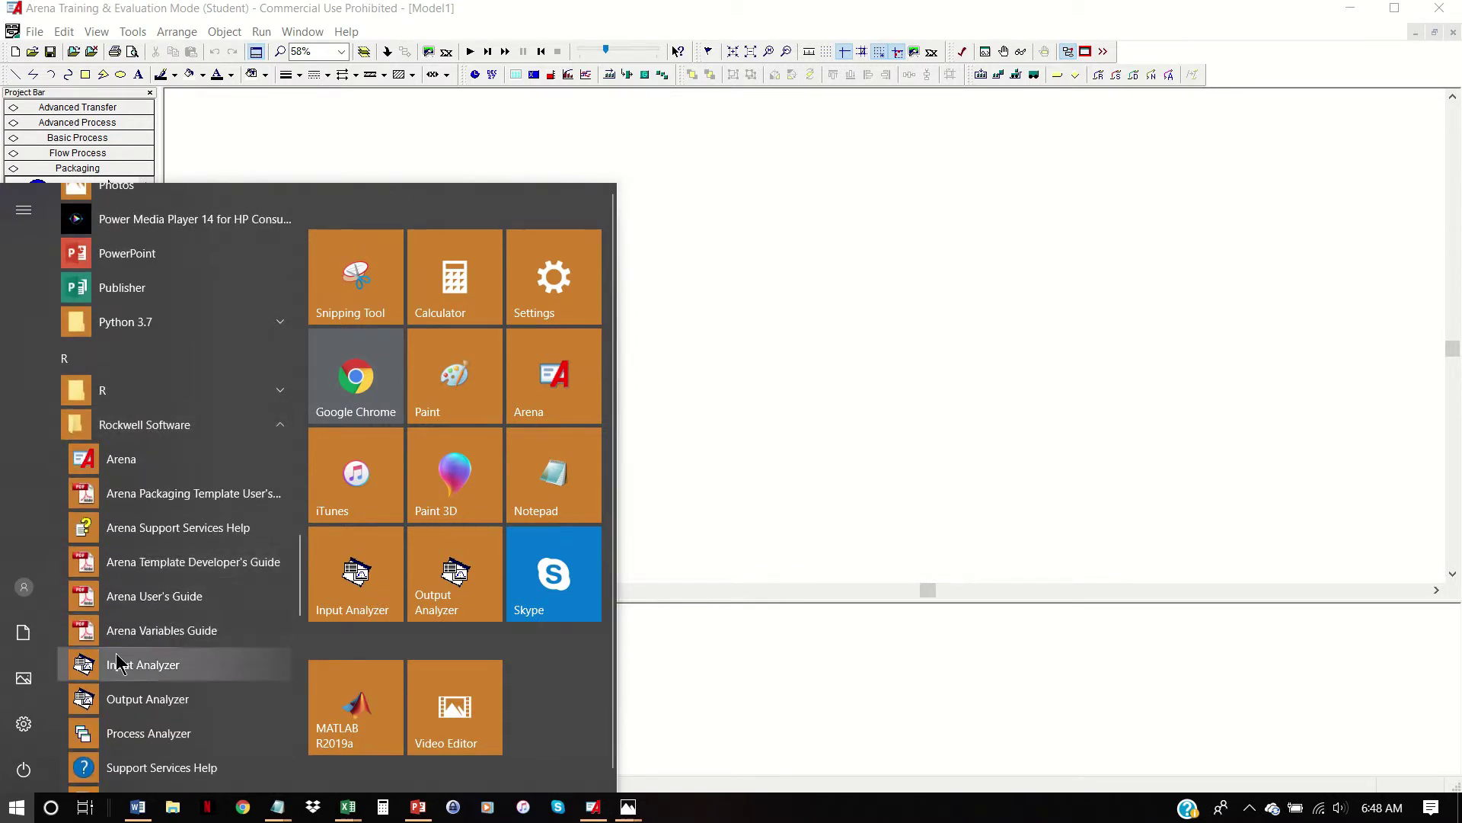
pyautogui.click(153, 664)
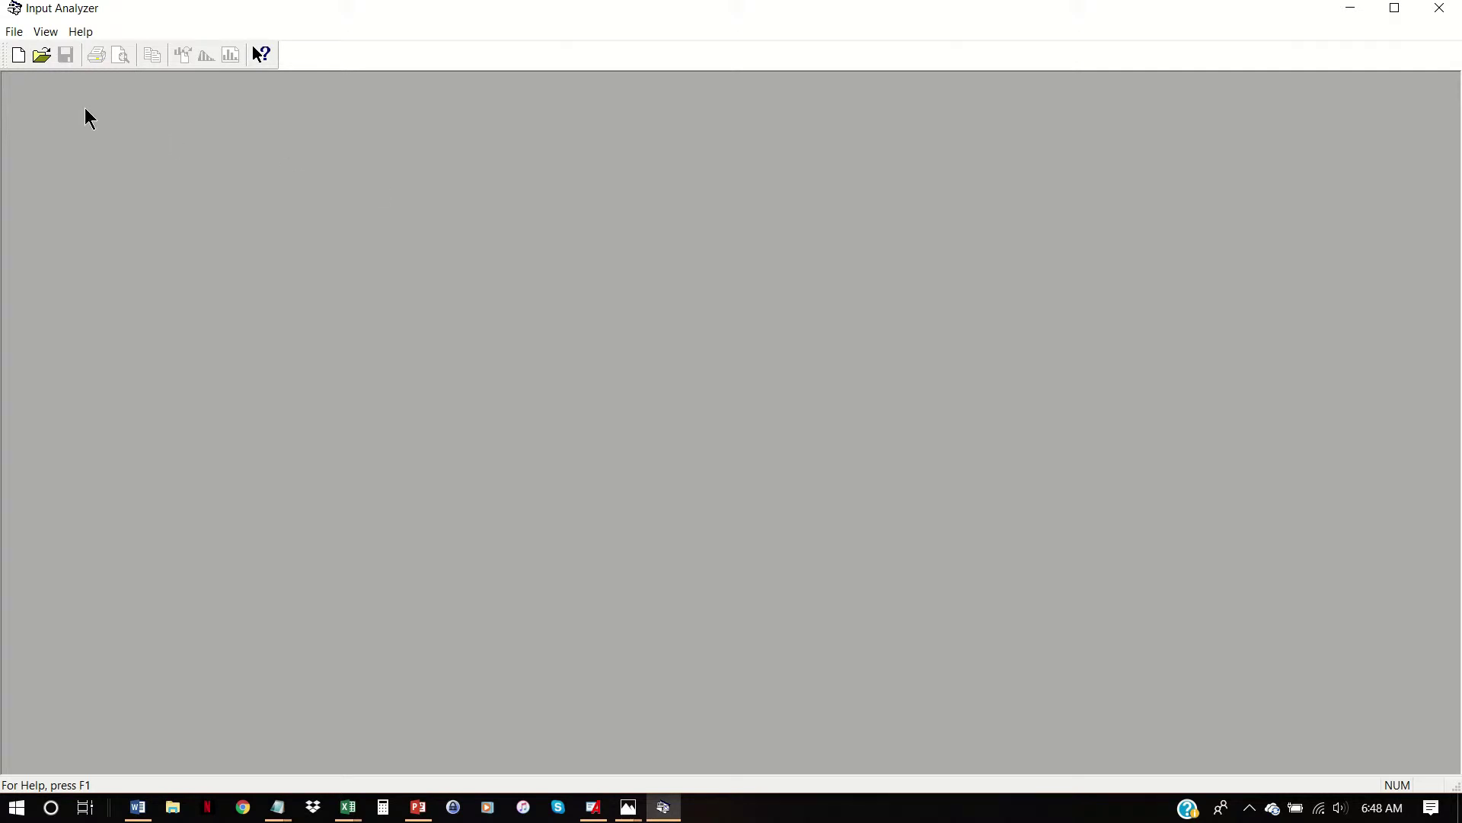
pyautogui.click(19, 55)
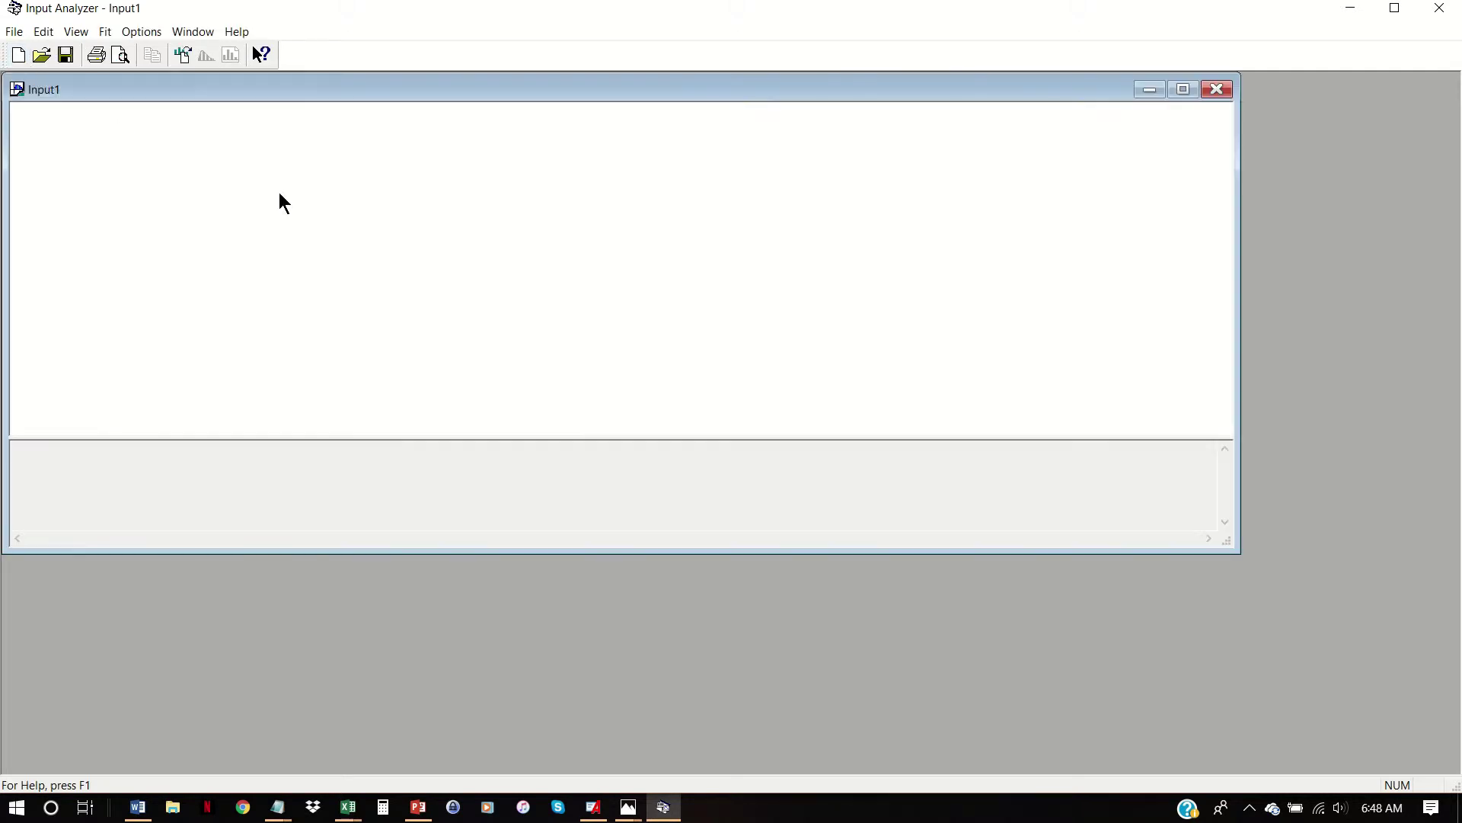
pyautogui.click(1182, 89)
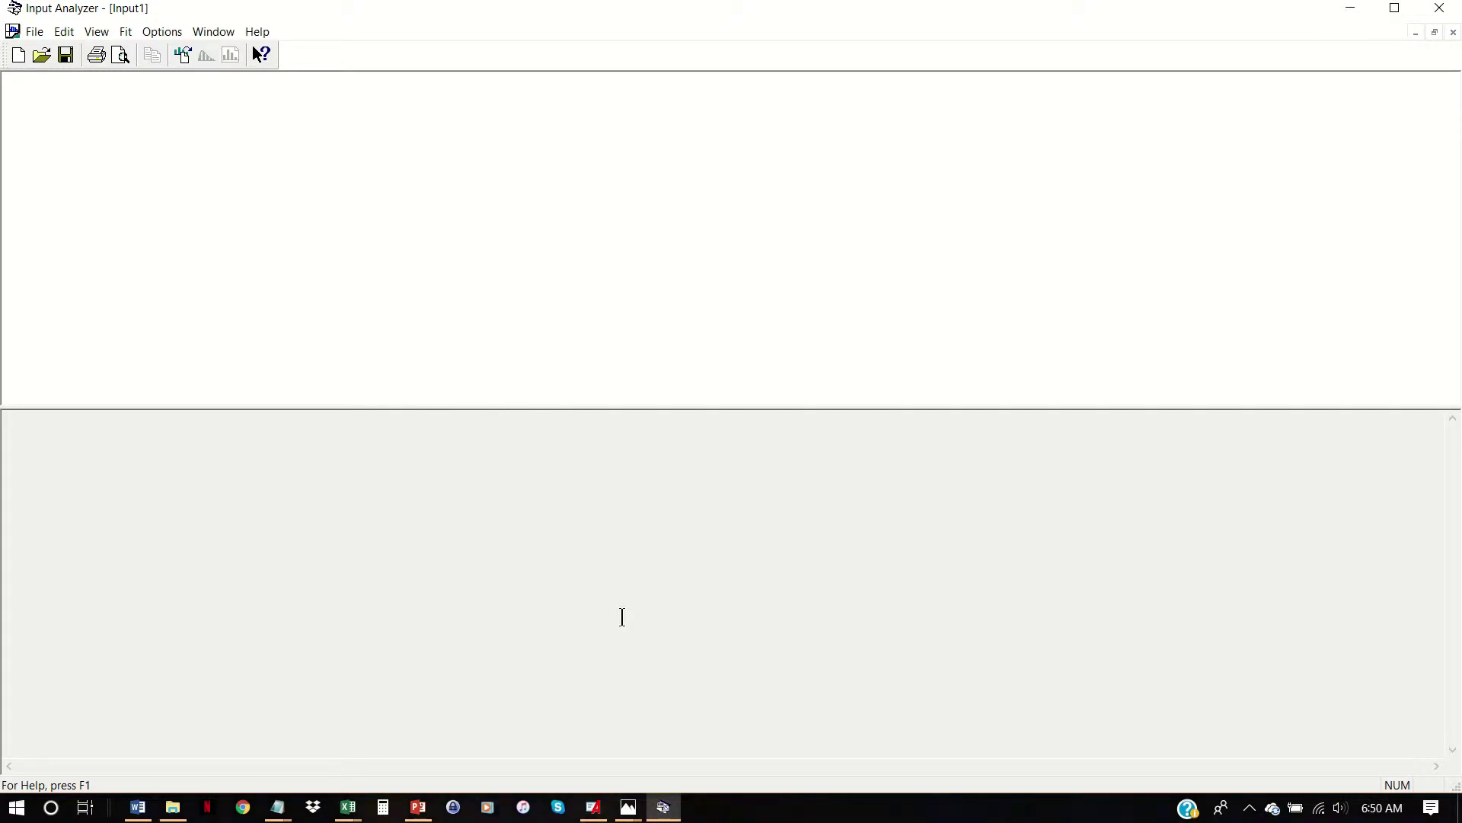
# Switch to File Explorer and preview IALab-DataSet1.txt, IALab-DataSet2.txt and IALab-DataSet3.txt in the Arena folder, then return to Input Analyzer
pyautogui.click(173, 806)
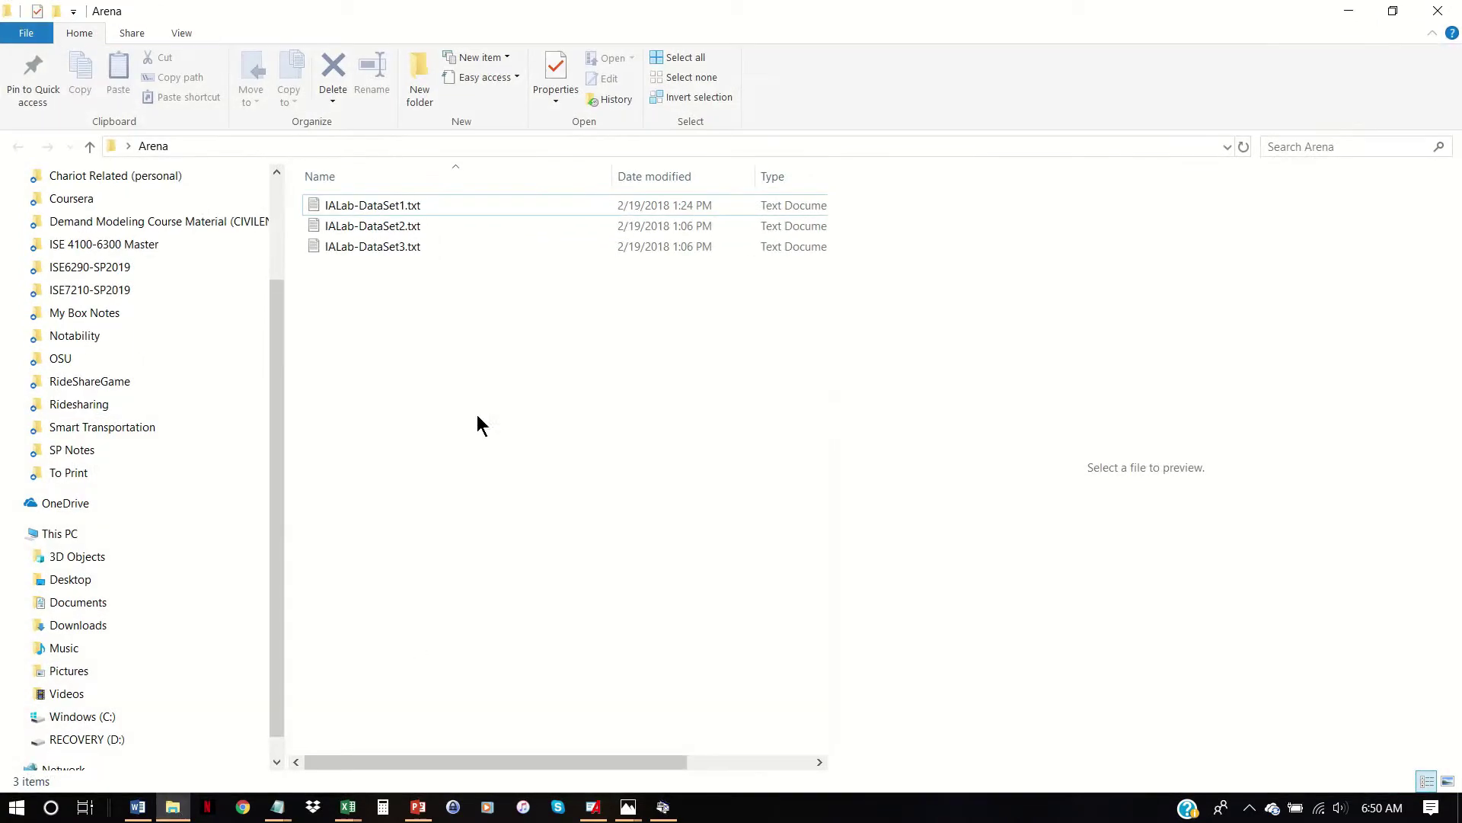
pyautogui.doubleClick(398, 226)
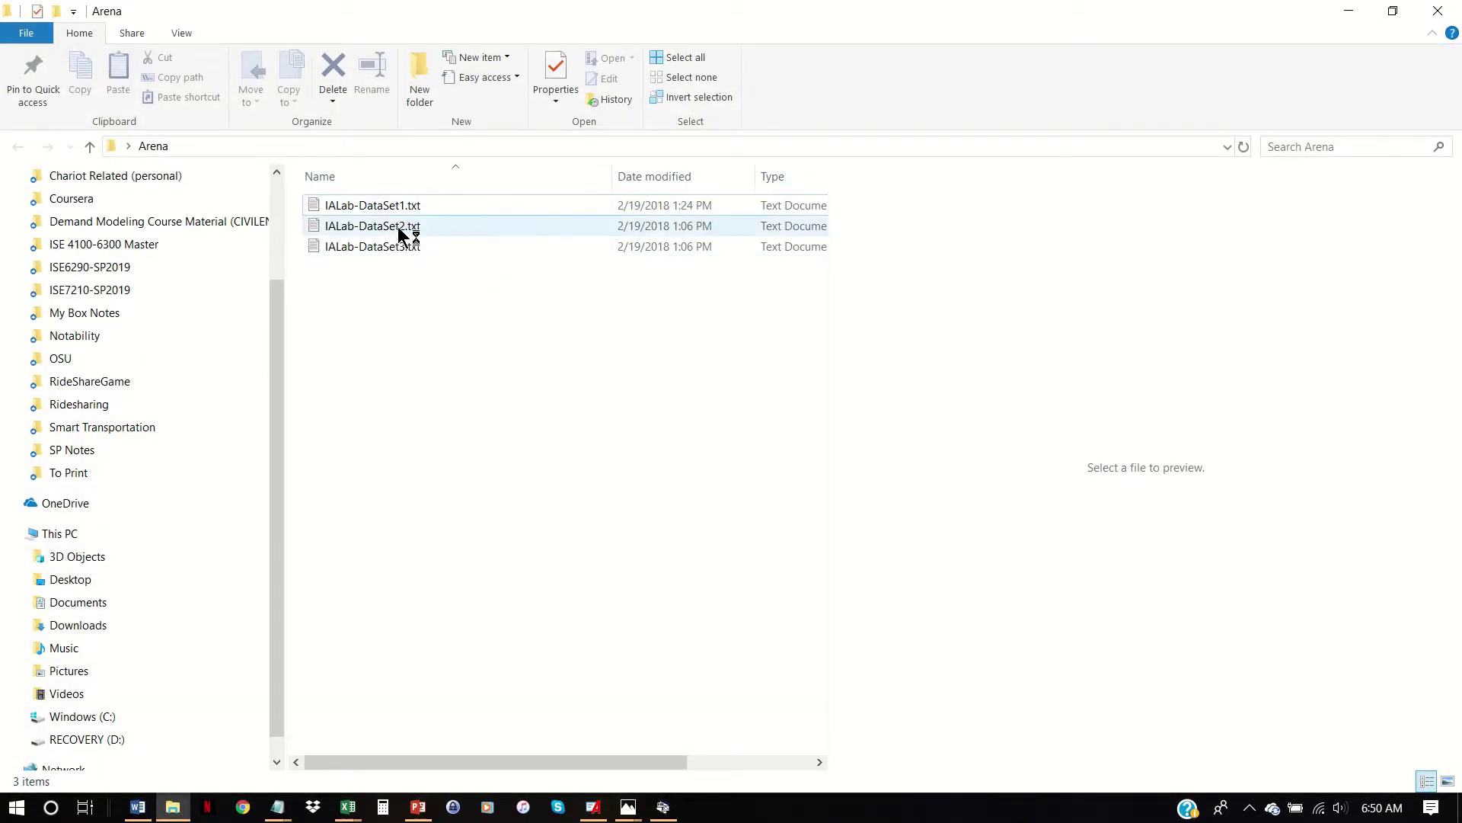
pyautogui.click(426, 209)
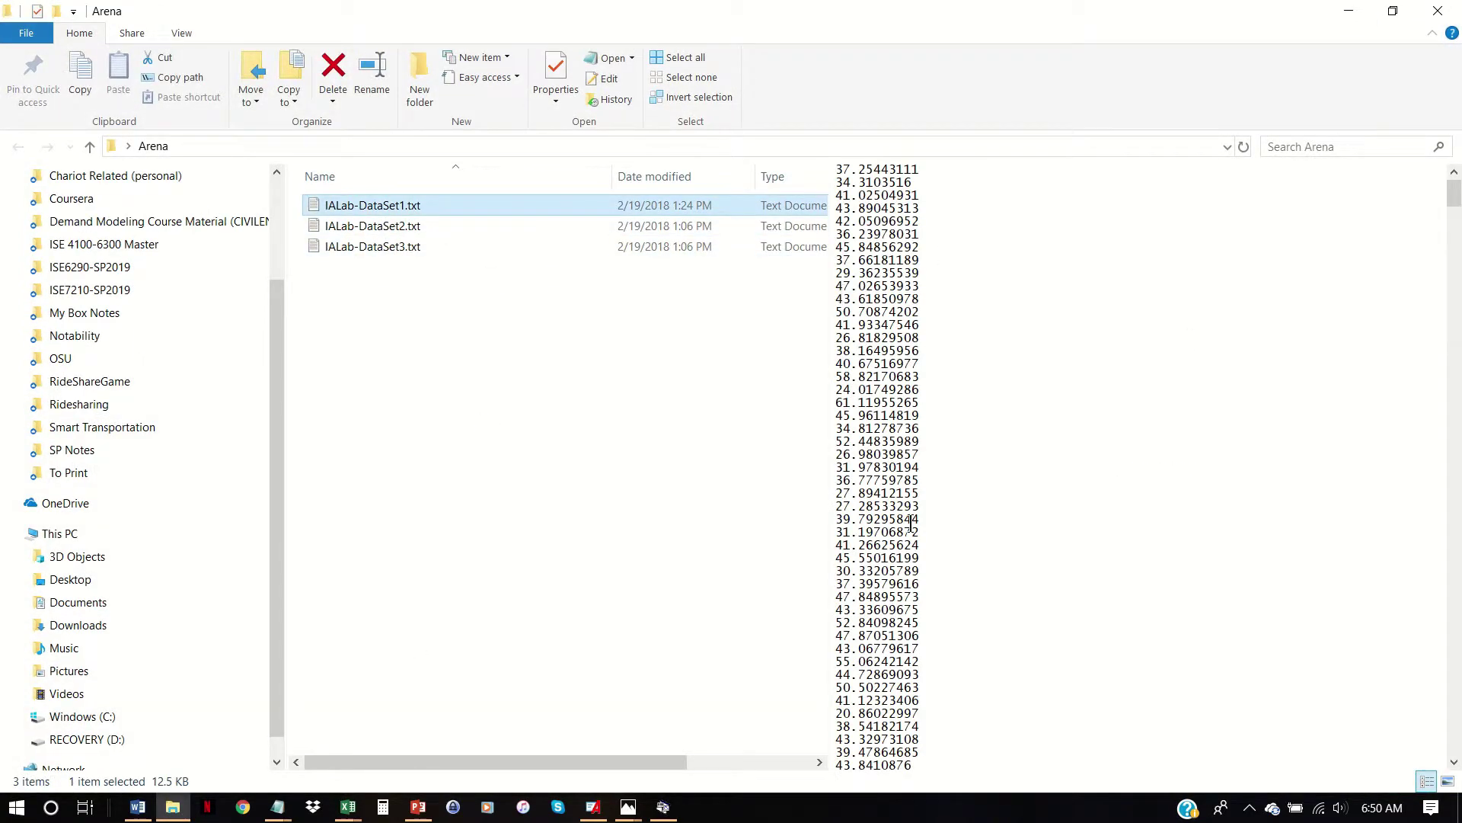
pyautogui.click(398, 226)
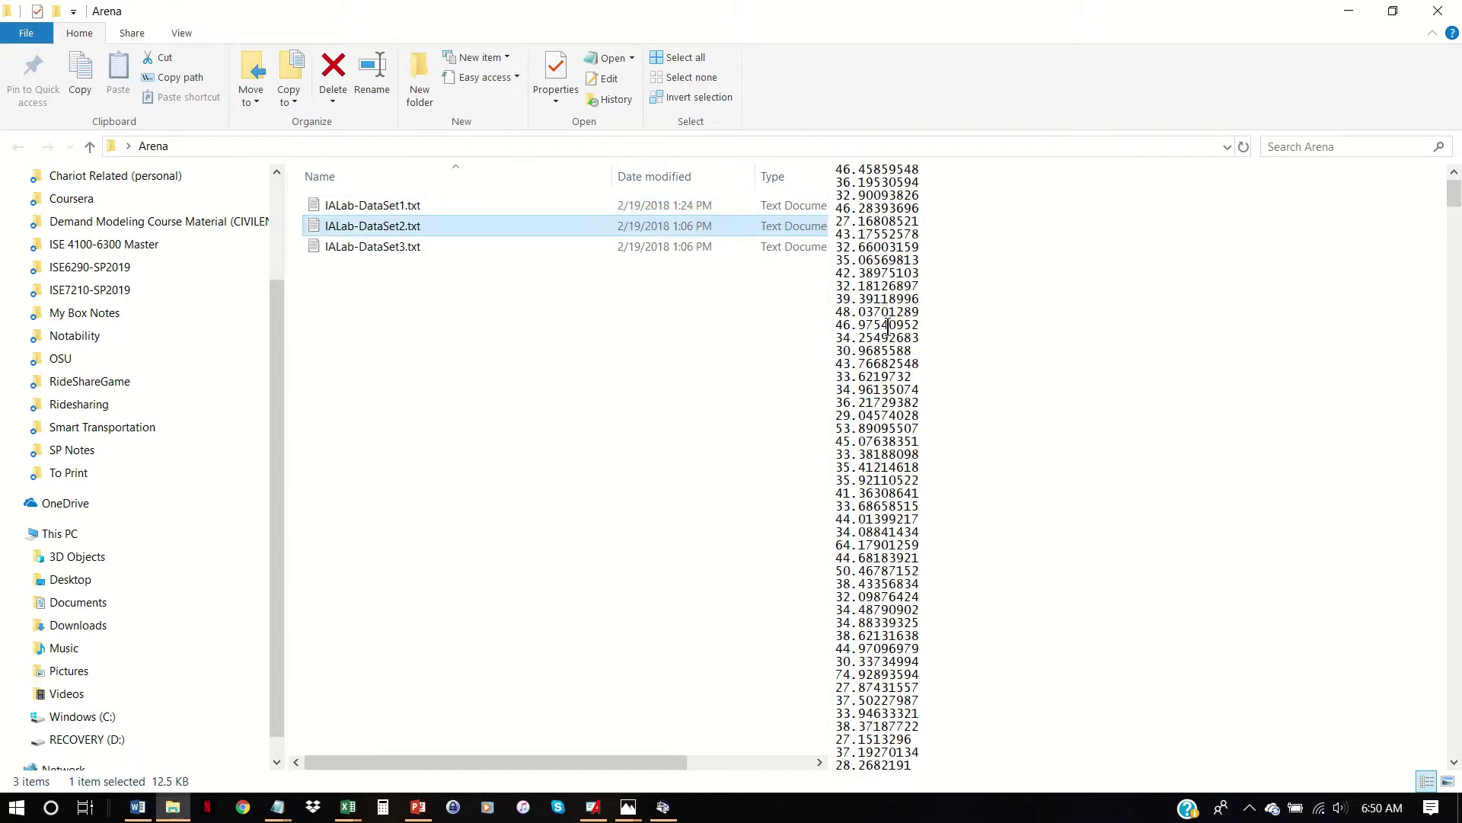
pyautogui.click(387, 245)
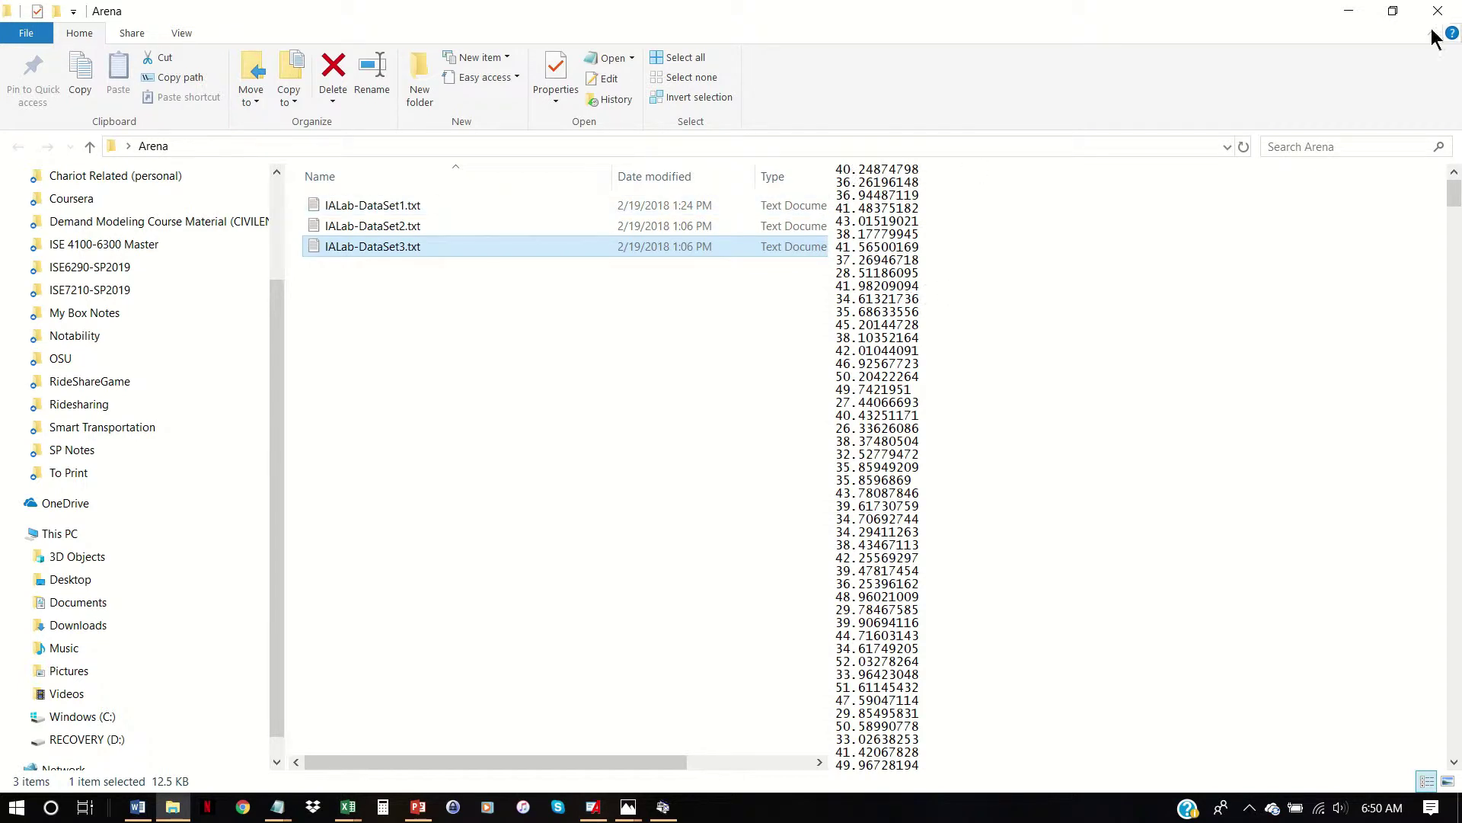
pyautogui.click(1349, 11)
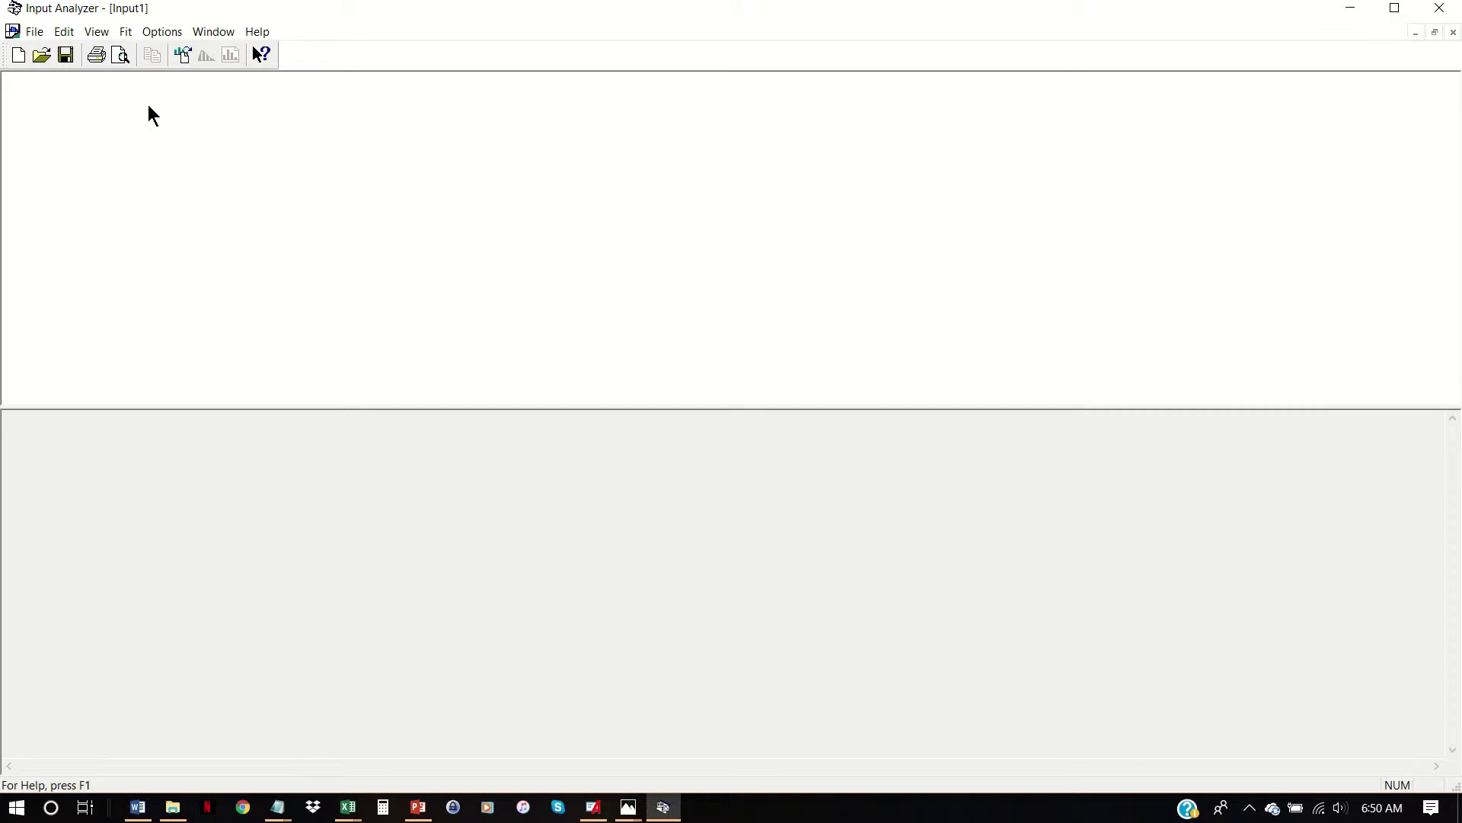
# Load the existing data file IALab-DataSet1.txt into the Input1 document
pyautogui.click(34, 37)
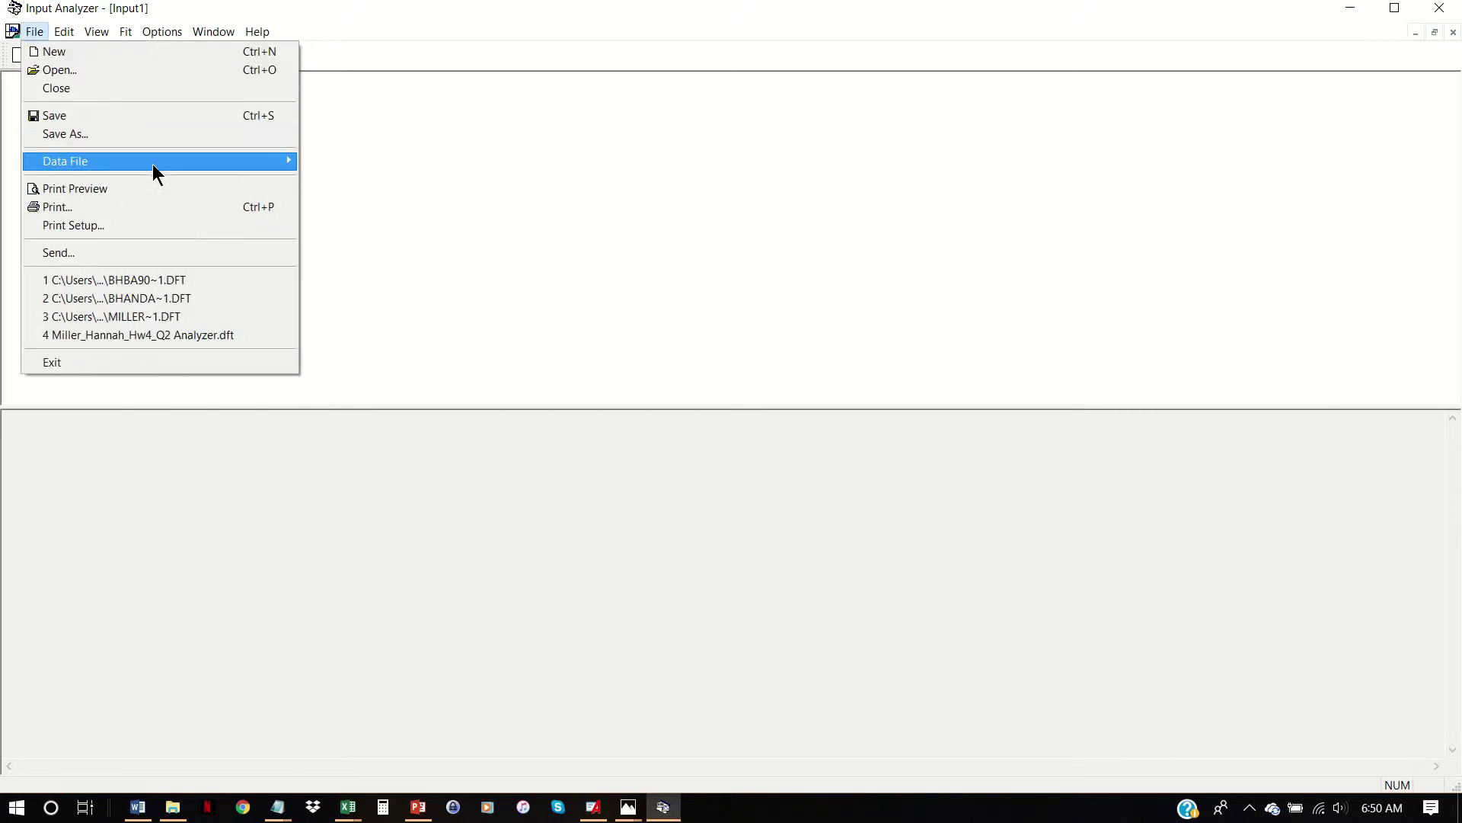
pyautogui.moveTo(192, 166)
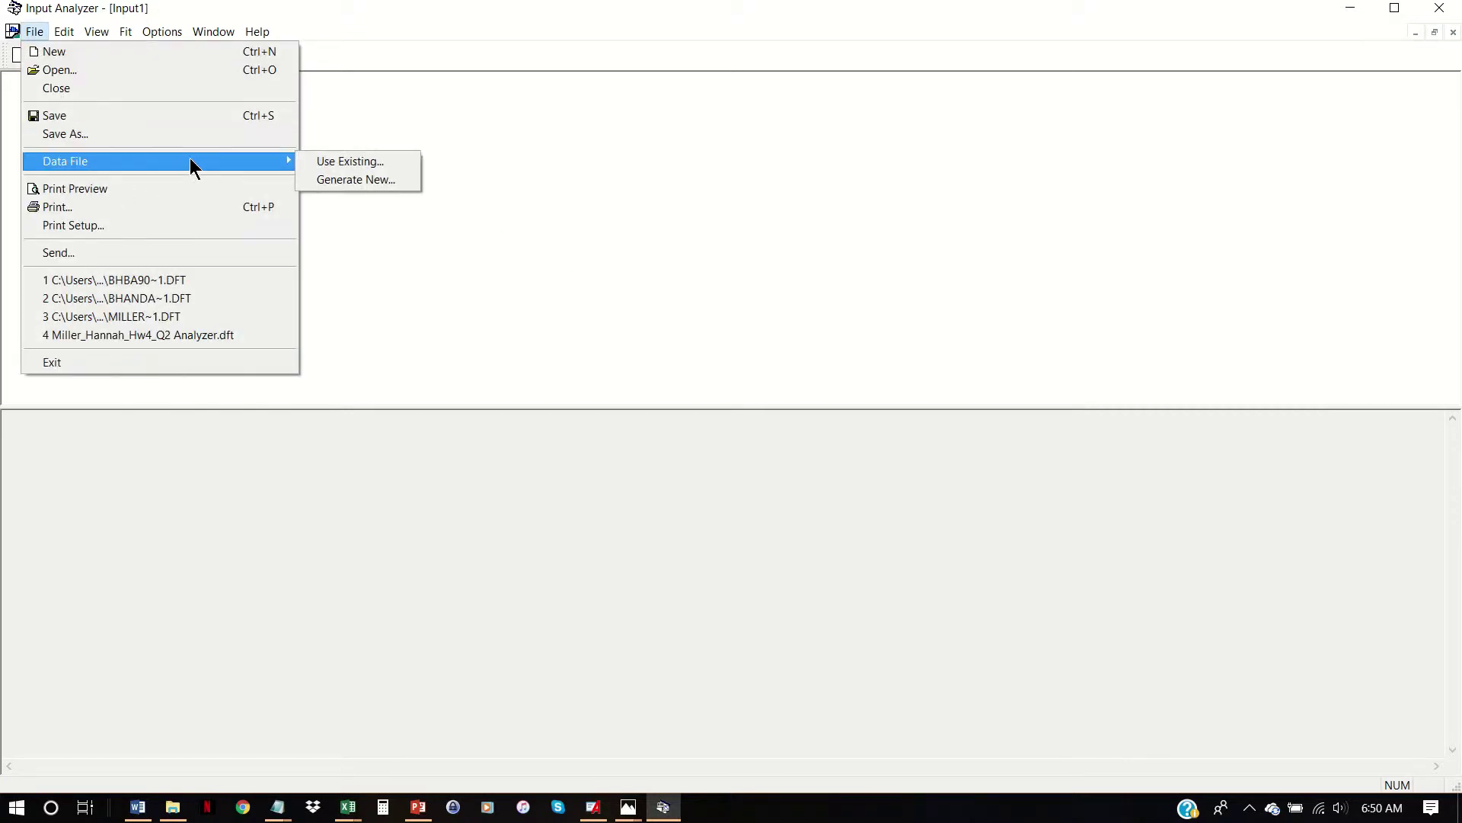
pyautogui.click(369, 162)
pyautogui.click(836, 323)
pyautogui.click(1013, 680)
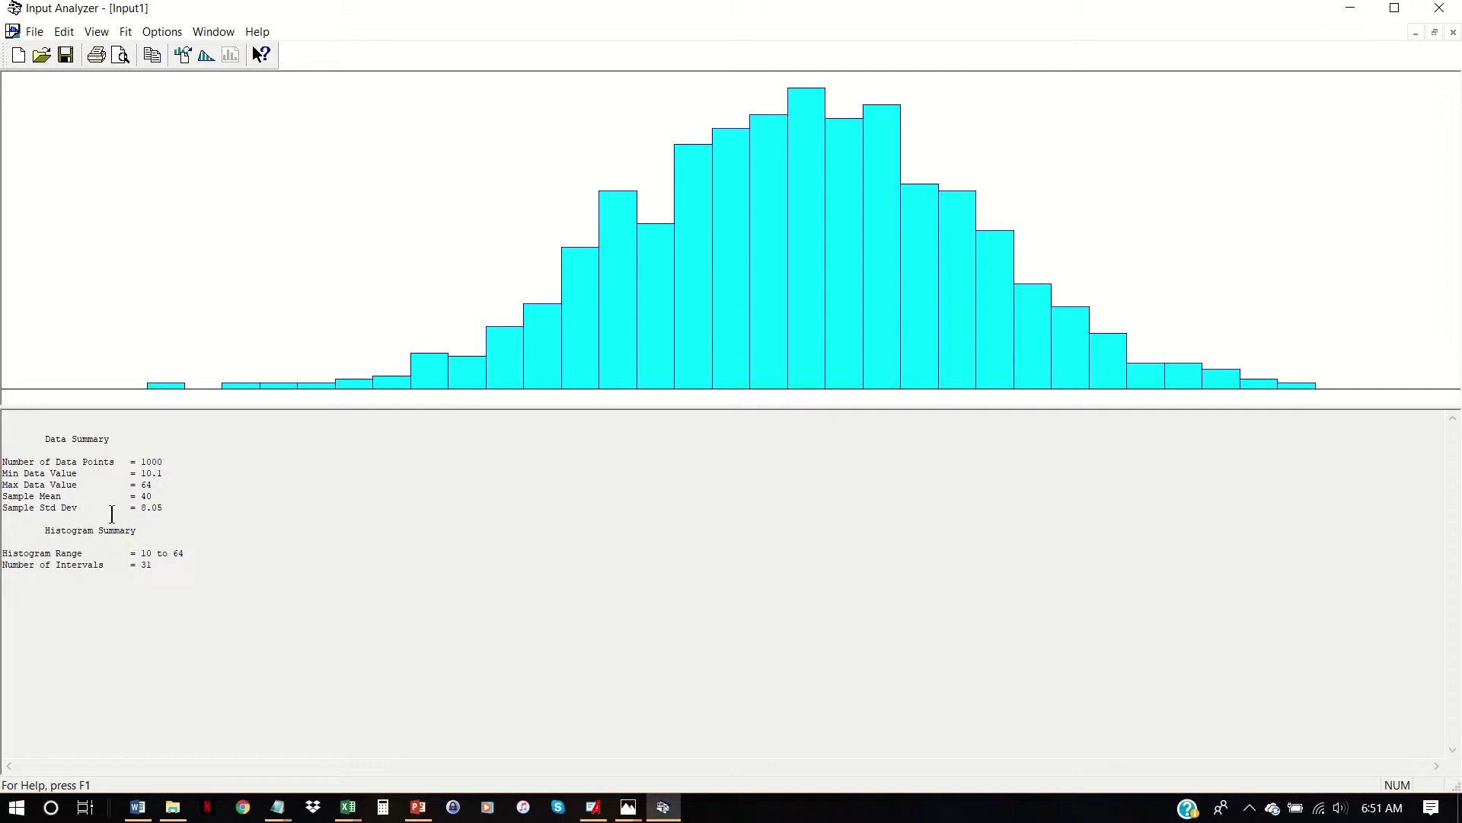
# Create a second input document and load the existing data file IALab-DataSet2.txt into it
pyautogui.click(19, 56)
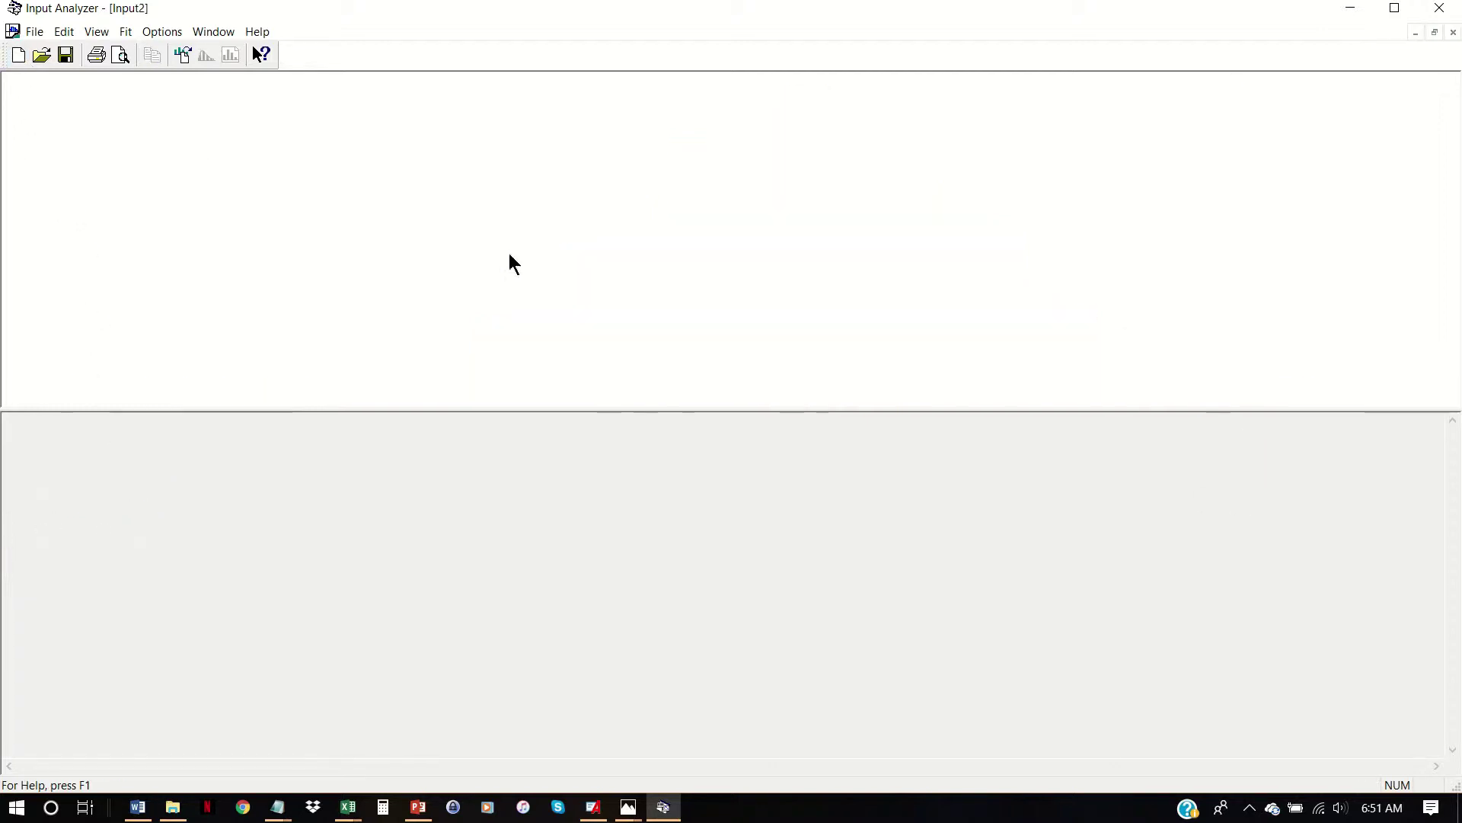
pyautogui.click(183, 56)
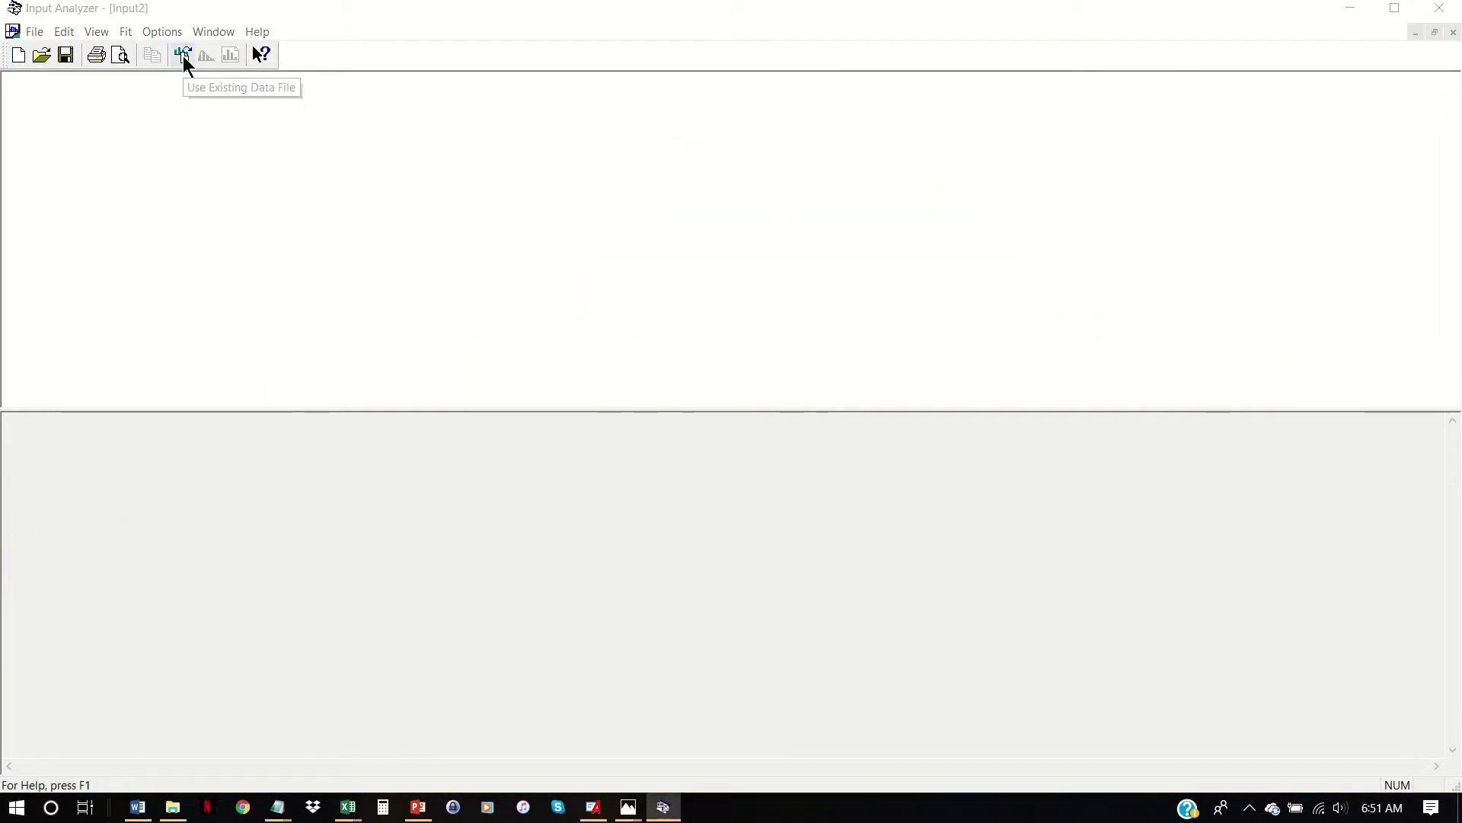
pyautogui.click(983, 310)
pyautogui.click(1009, 670)
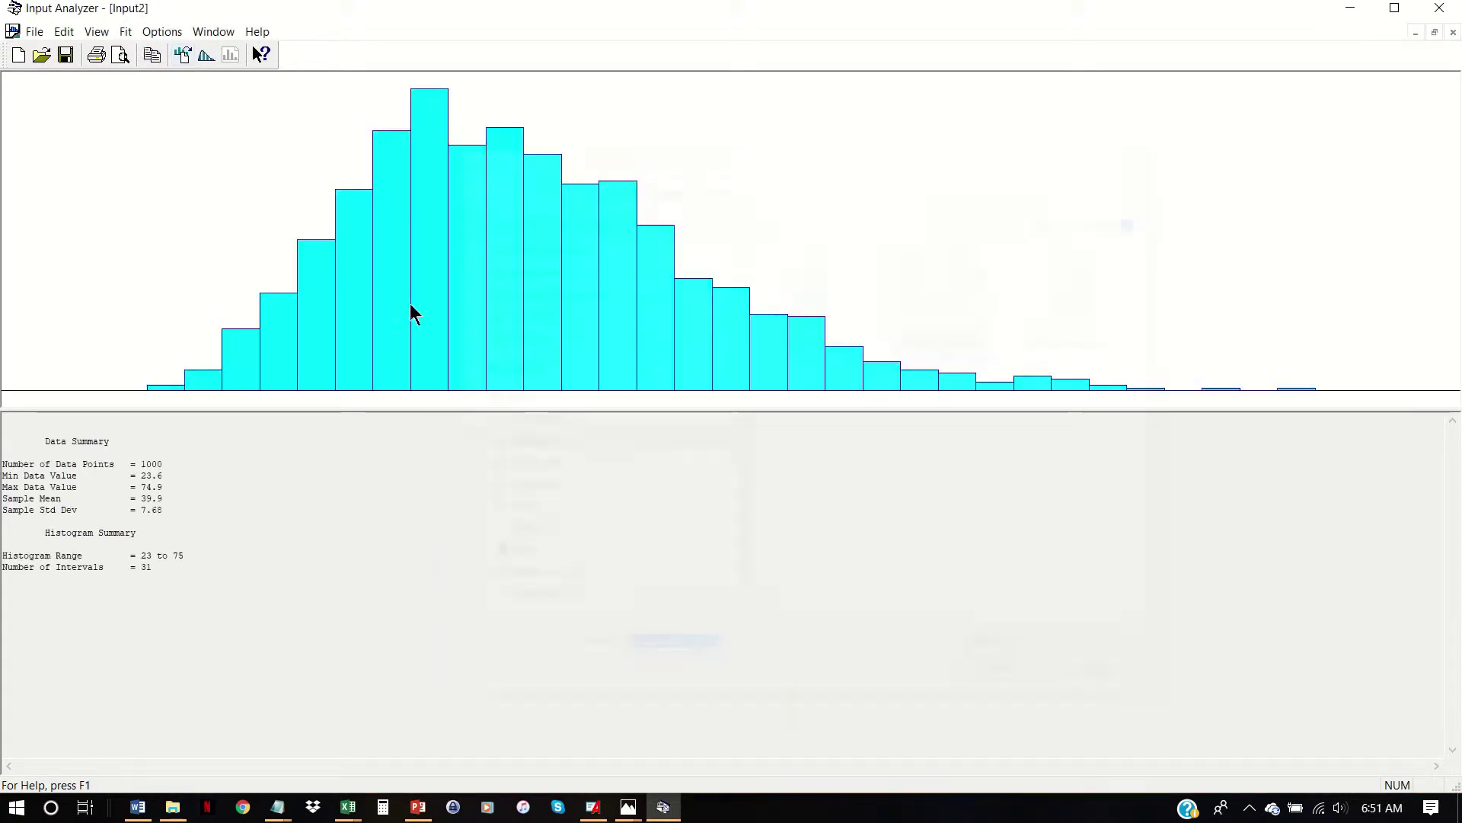
# Create a third input document and load the existing data file IALab-DataSet3.txt into it
pyautogui.click(19, 56)
pyautogui.click(183, 56)
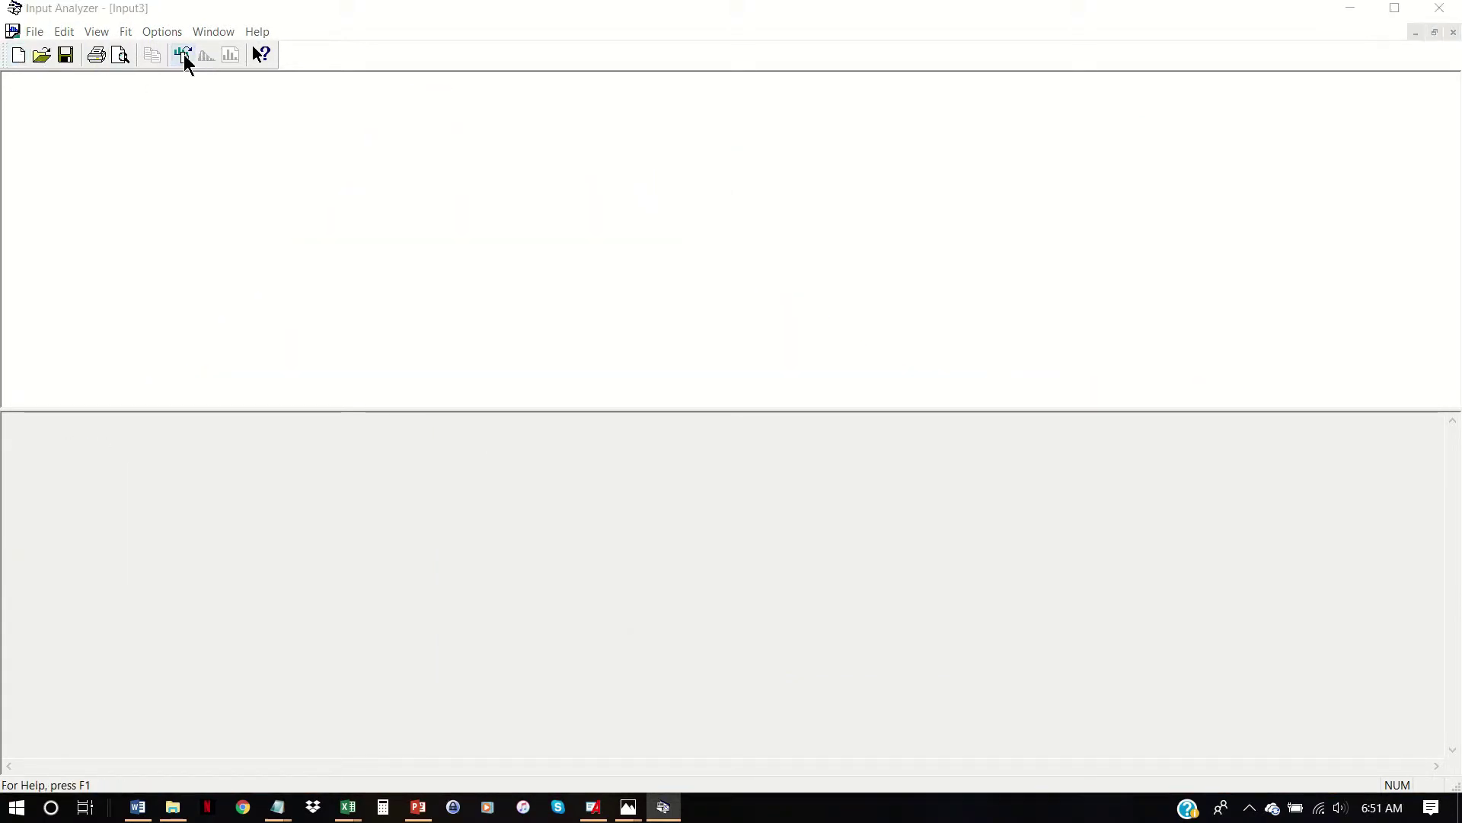
pyautogui.click(1063, 301)
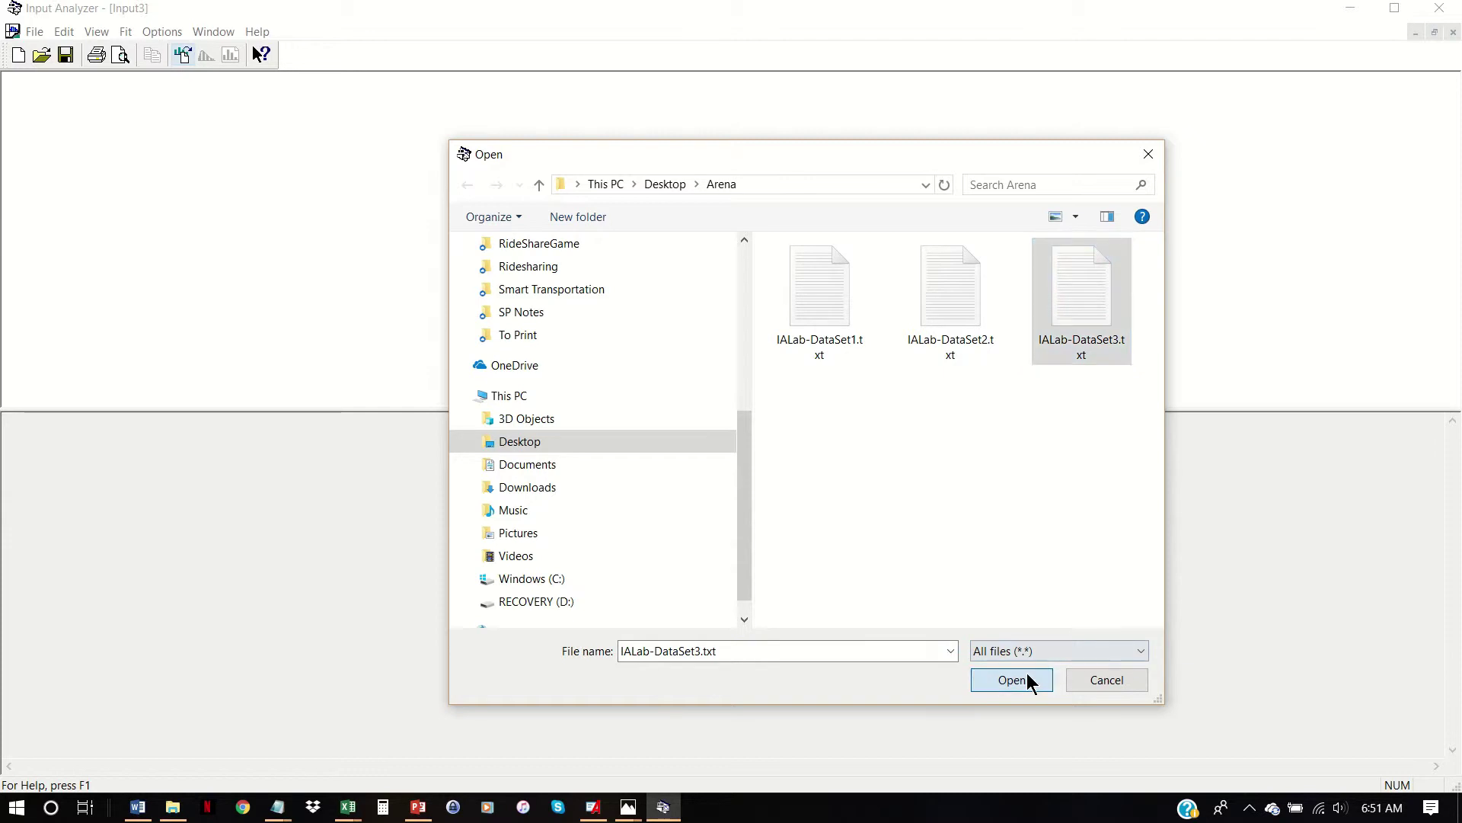
pyautogui.click(1012, 679)
# Cascade the three input windows, then offset and enlarge Input3 and Input2 to expose their full data summaries
pyautogui.click(220, 33)
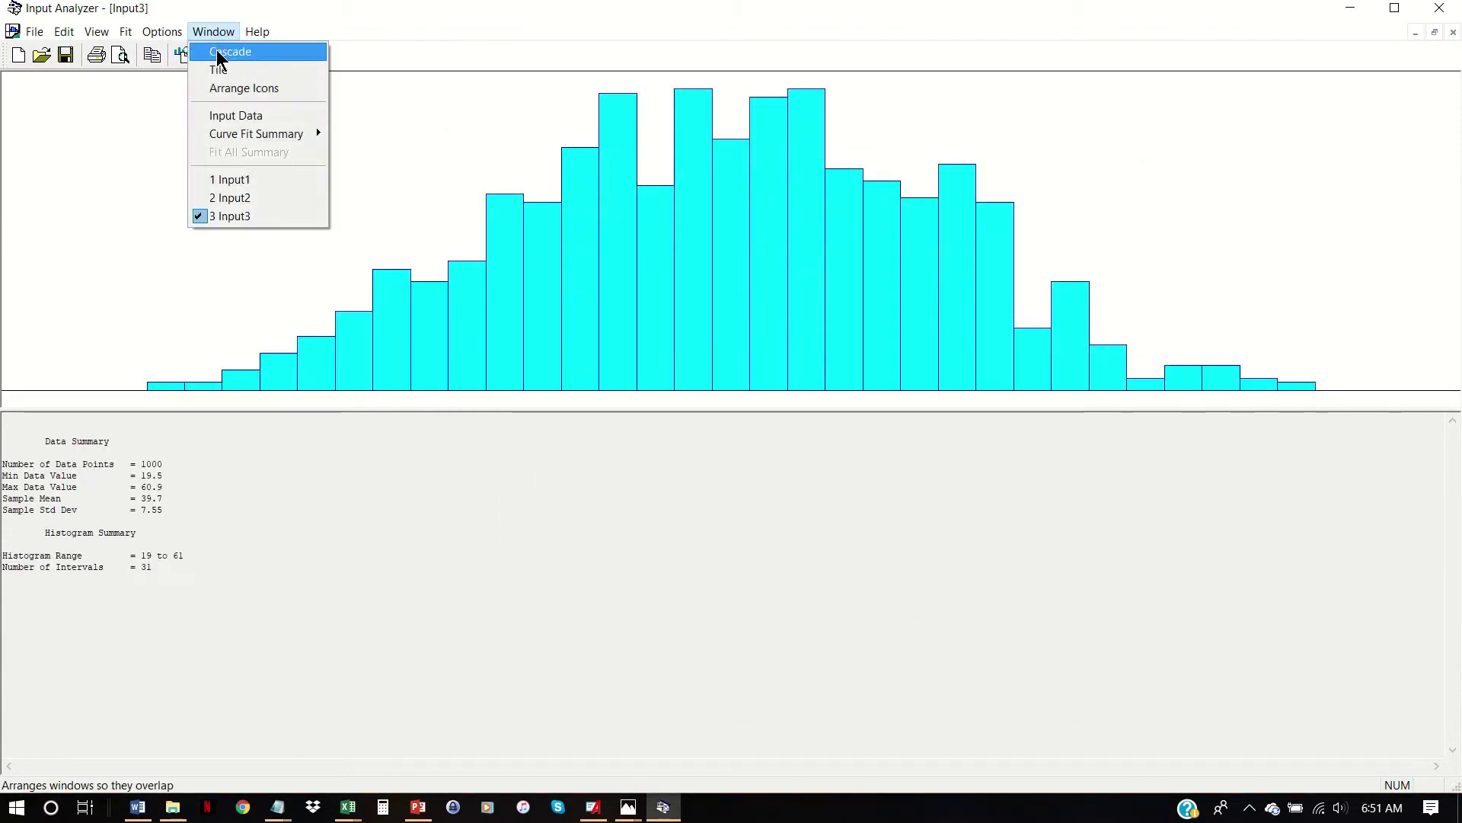
pyautogui.click(218, 53)
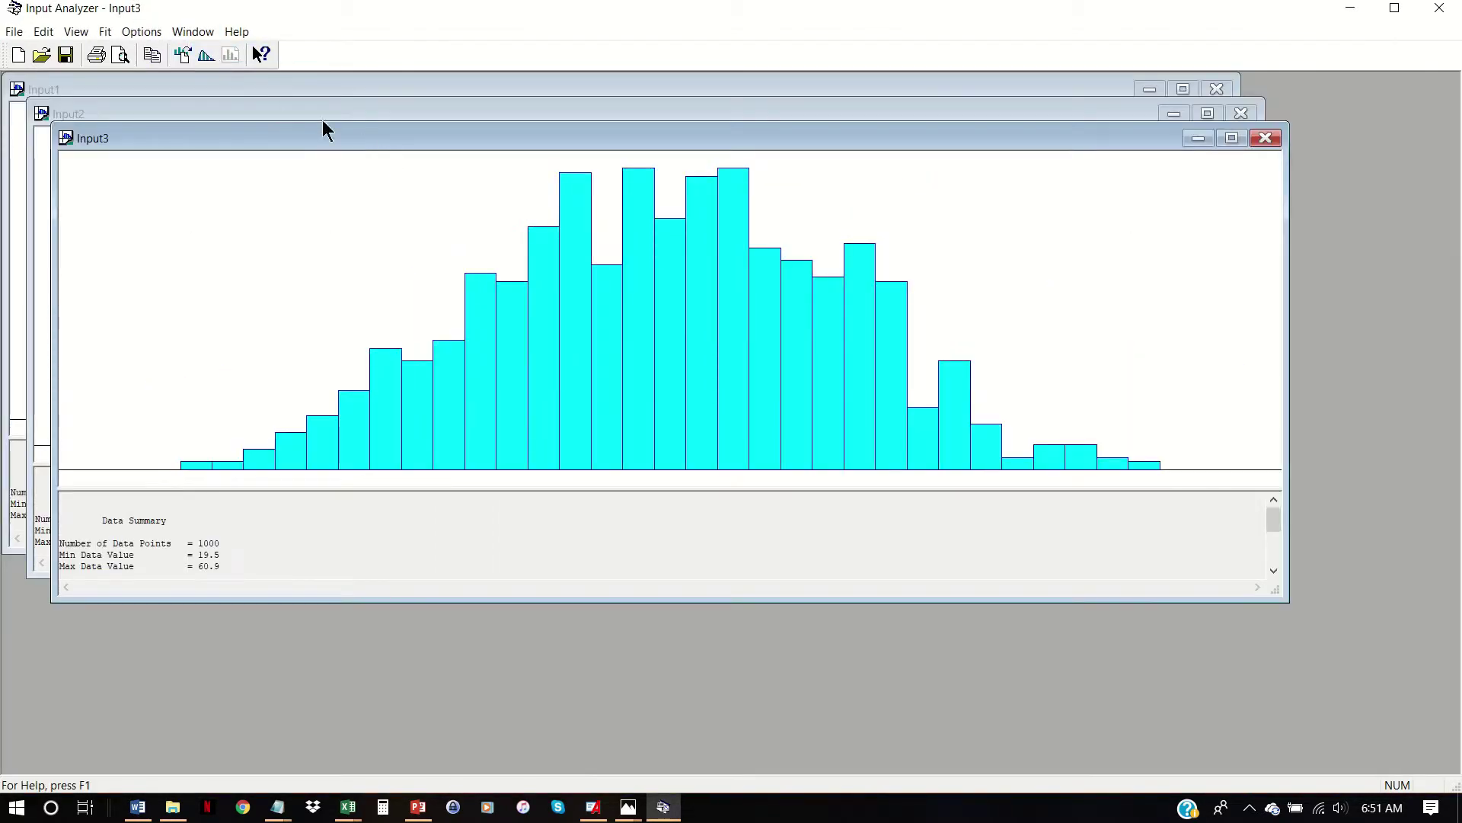
pyautogui.moveTo(316, 140); pyautogui.dragTo(486, 150)
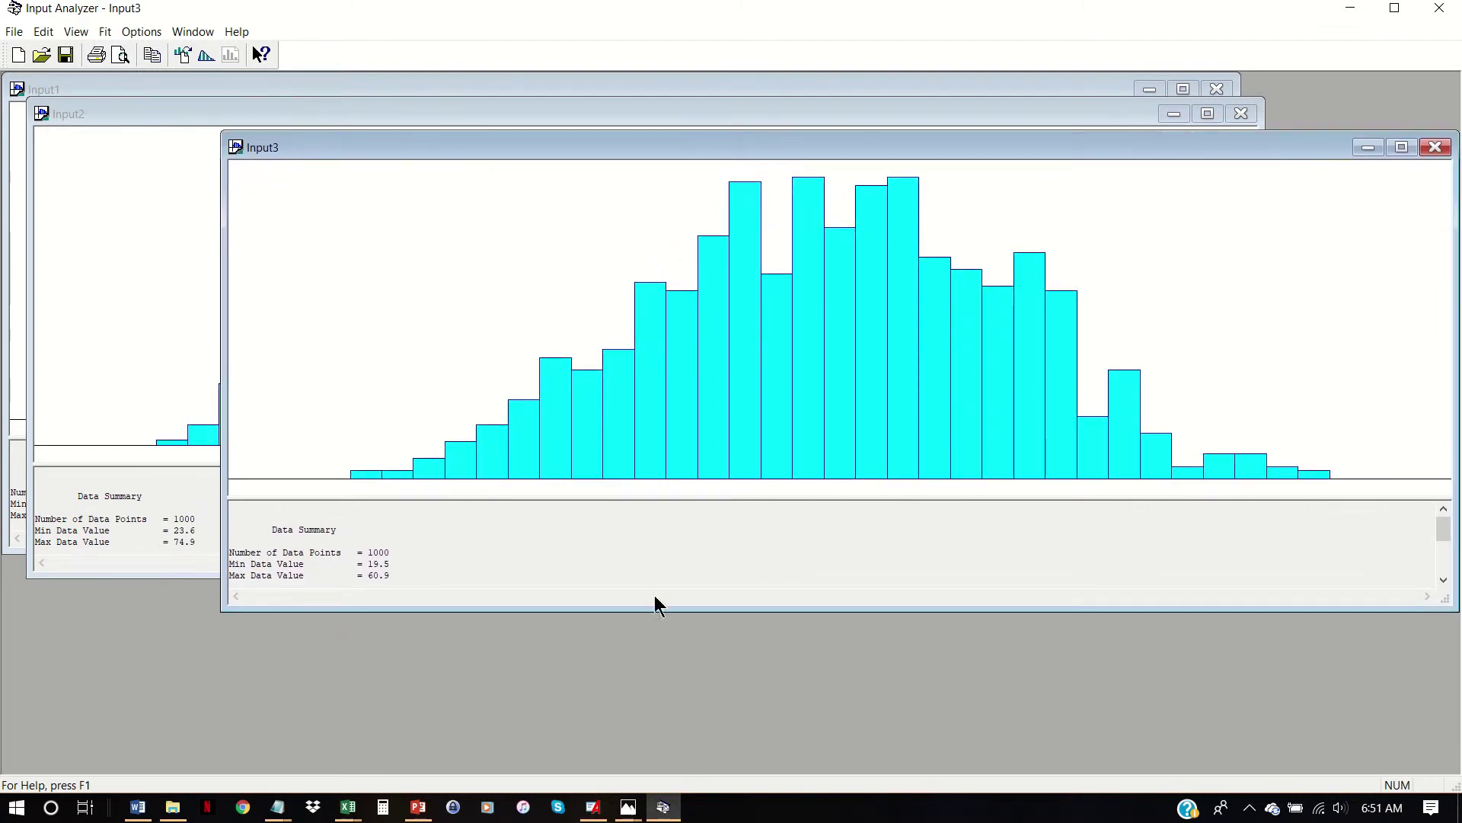
pyautogui.moveTo(653, 610); pyautogui.dragTo(648, 773)
pyautogui.moveTo(121, 114); pyautogui.dragTo(291, 123)
pyautogui.moveTo(548, 581); pyautogui.dragTo(557, 736)
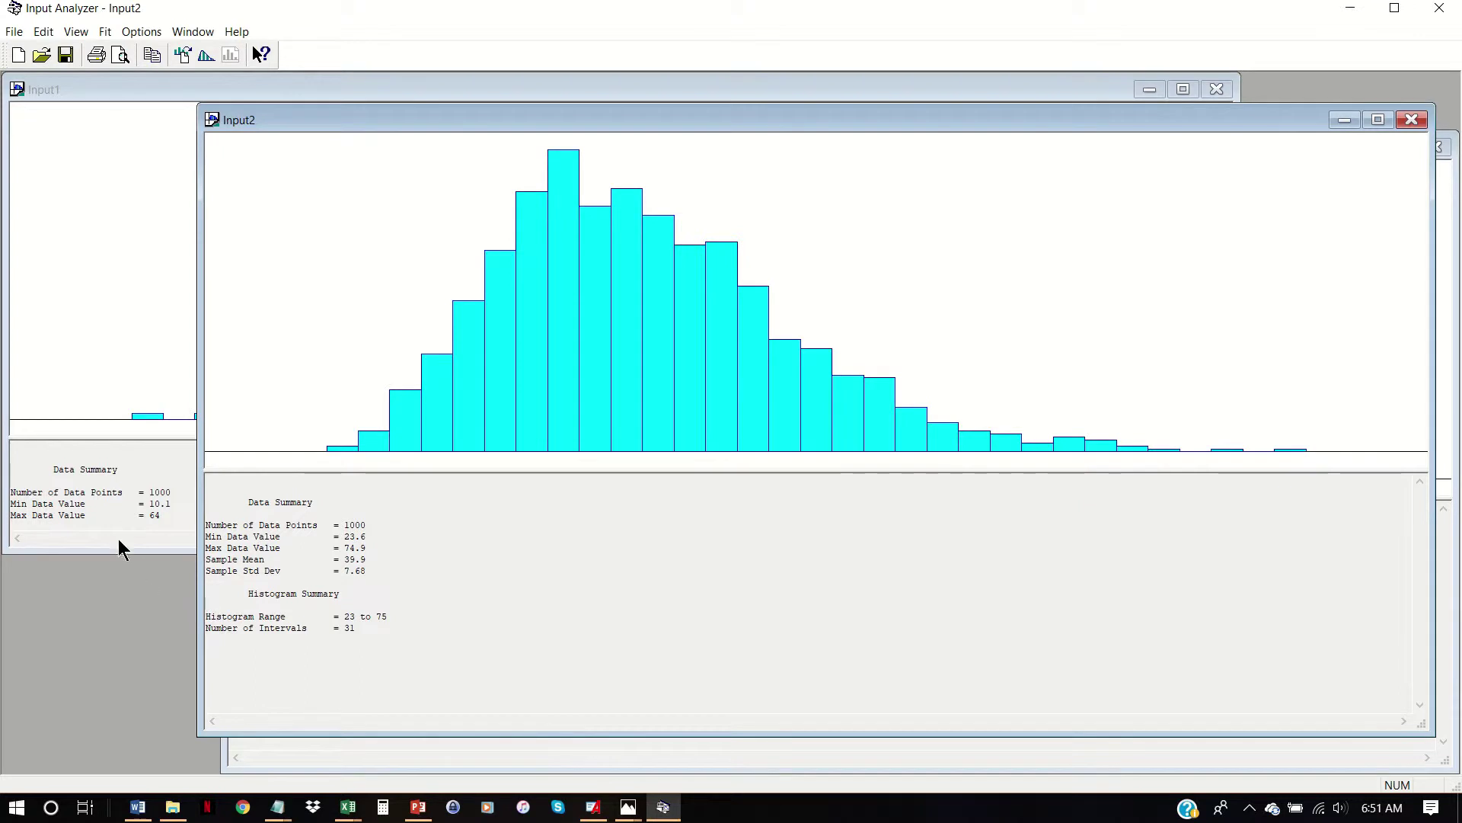
# Enlarge the Input1 window and shift Input3 sideways to compare the three data summaries side by side
pyautogui.click(164, 496)
pyautogui.moveTo(569, 550); pyautogui.dragTo(568, 651)
pyautogui.click(528, 761)
pyautogui.moveTo(454, 146); pyautogui.dragTo(671, 147)
pyautogui.click(340, 685)
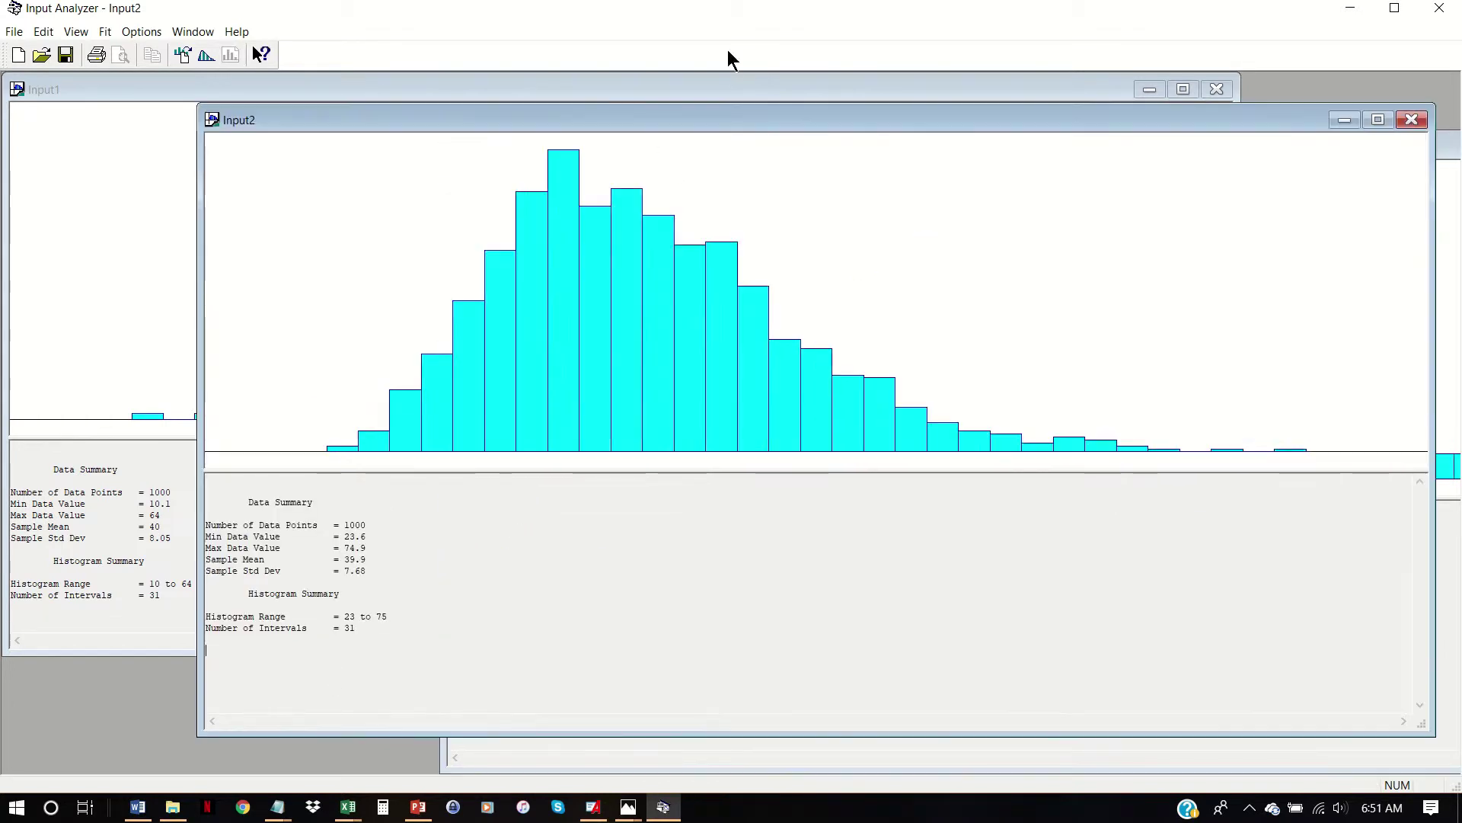
pyautogui.click(652, 758)
pyautogui.moveTo(578, 140); pyautogui.dragTo(553, 143)
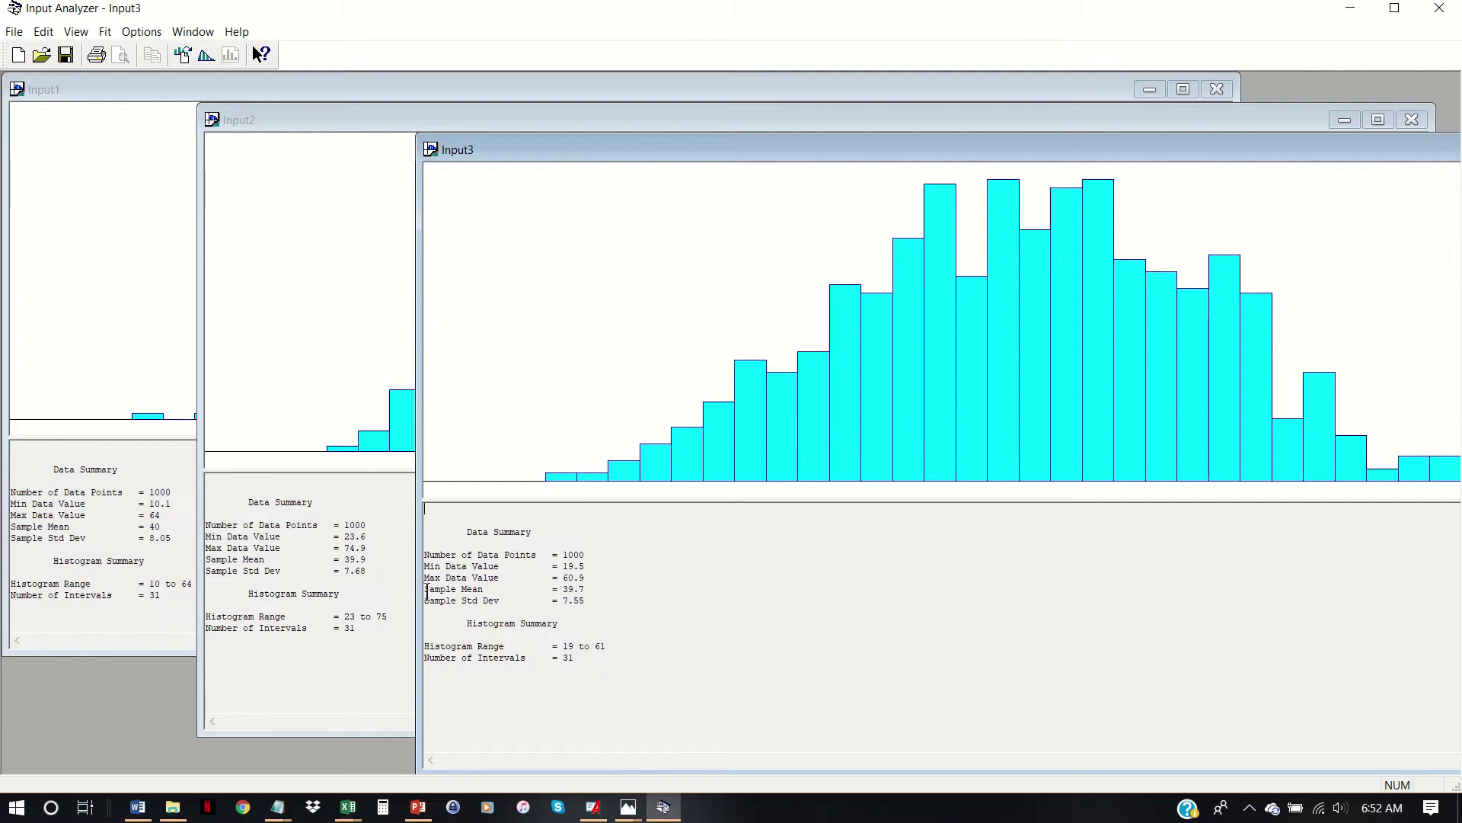
# Tile the three input windows to compare the shapes of their histograms
pyautogui.click(188, 33)
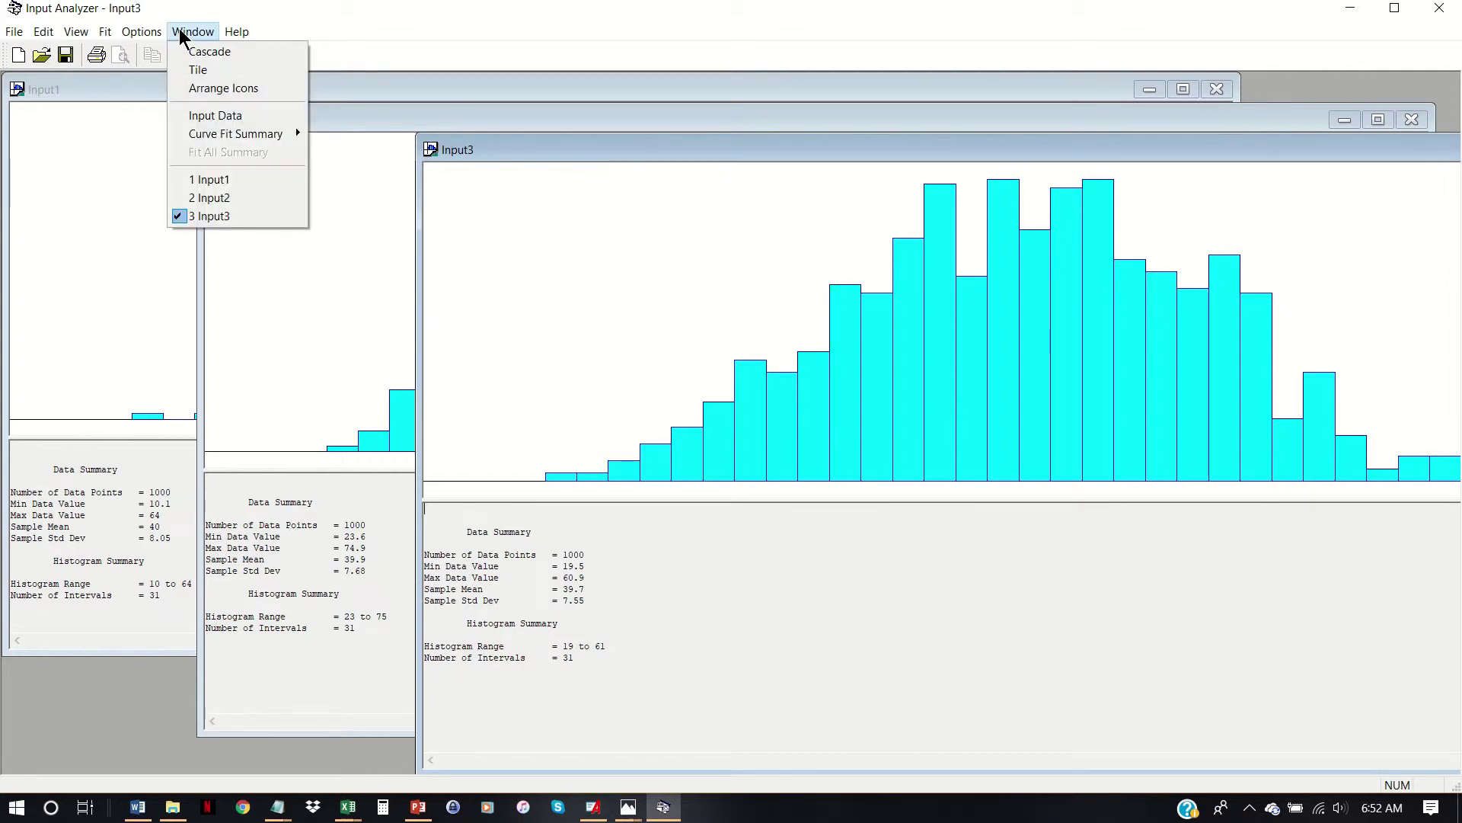
pyautogui.click(196, 69)
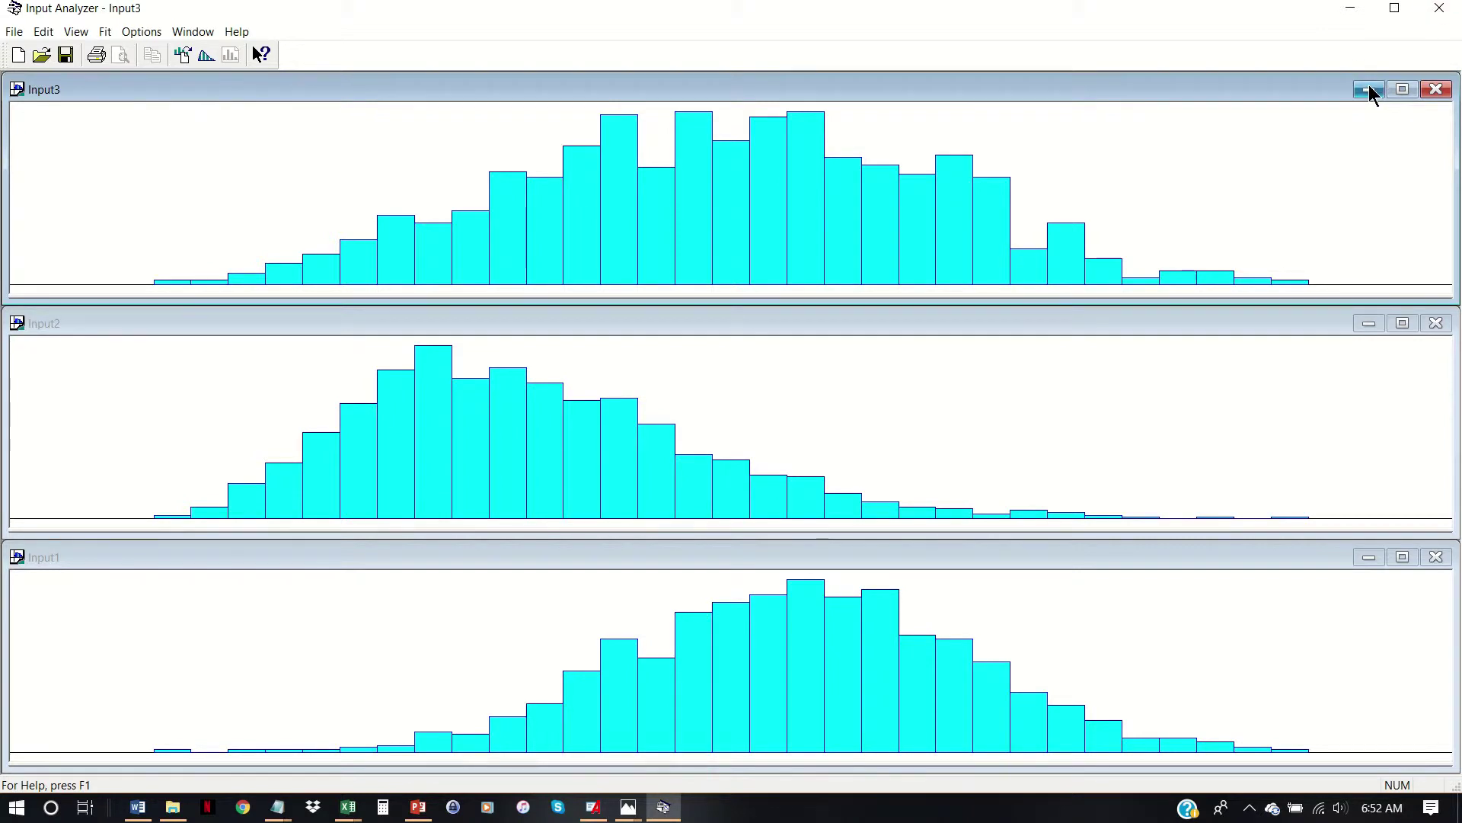
# Close the Input3 and Input2 documents and maximize Input1
pyautogui.click(1435, 89)
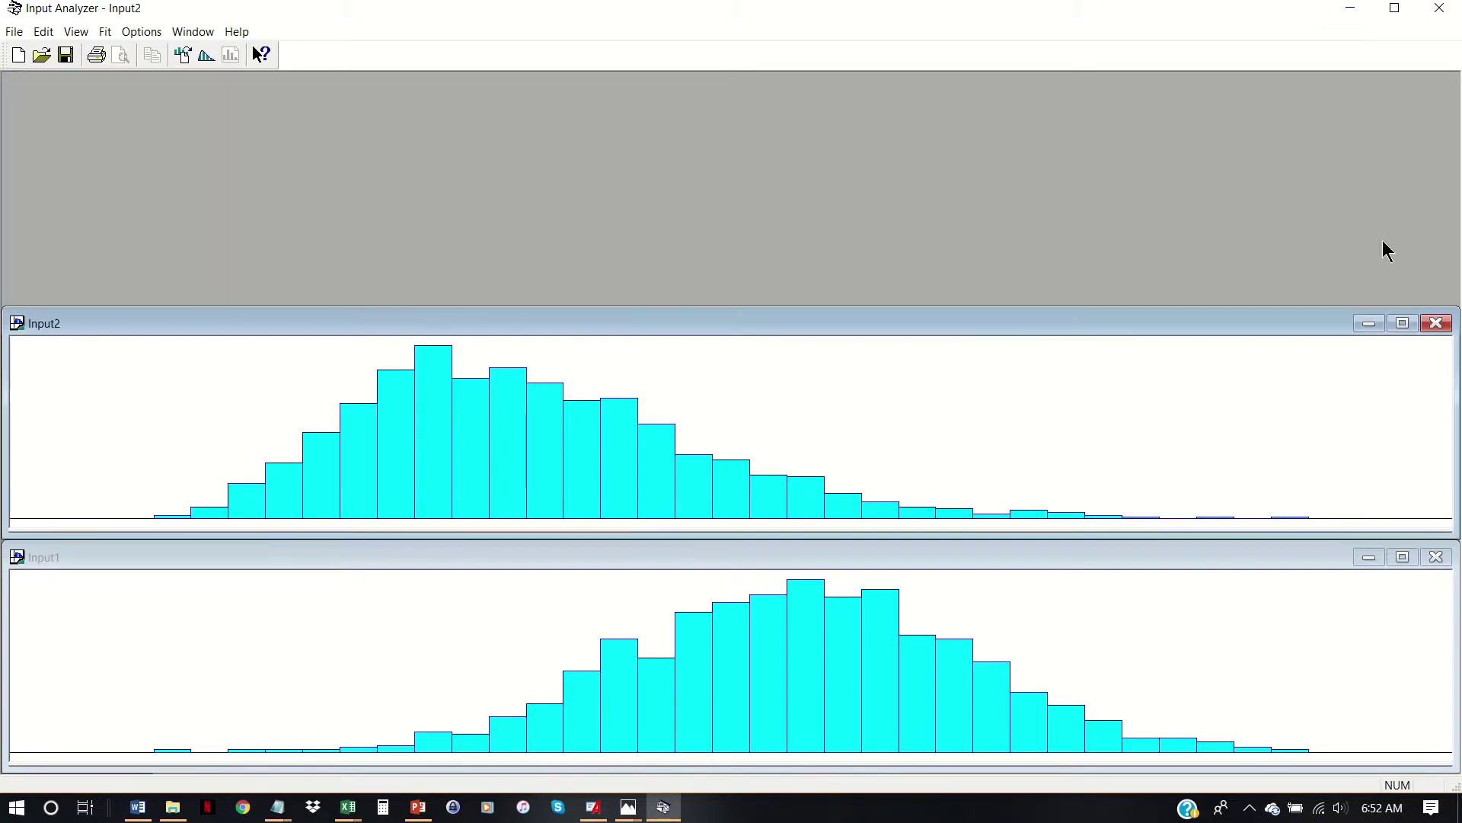
pyautogui.click(1436, 323)
pyautogui.click(1402, 556)
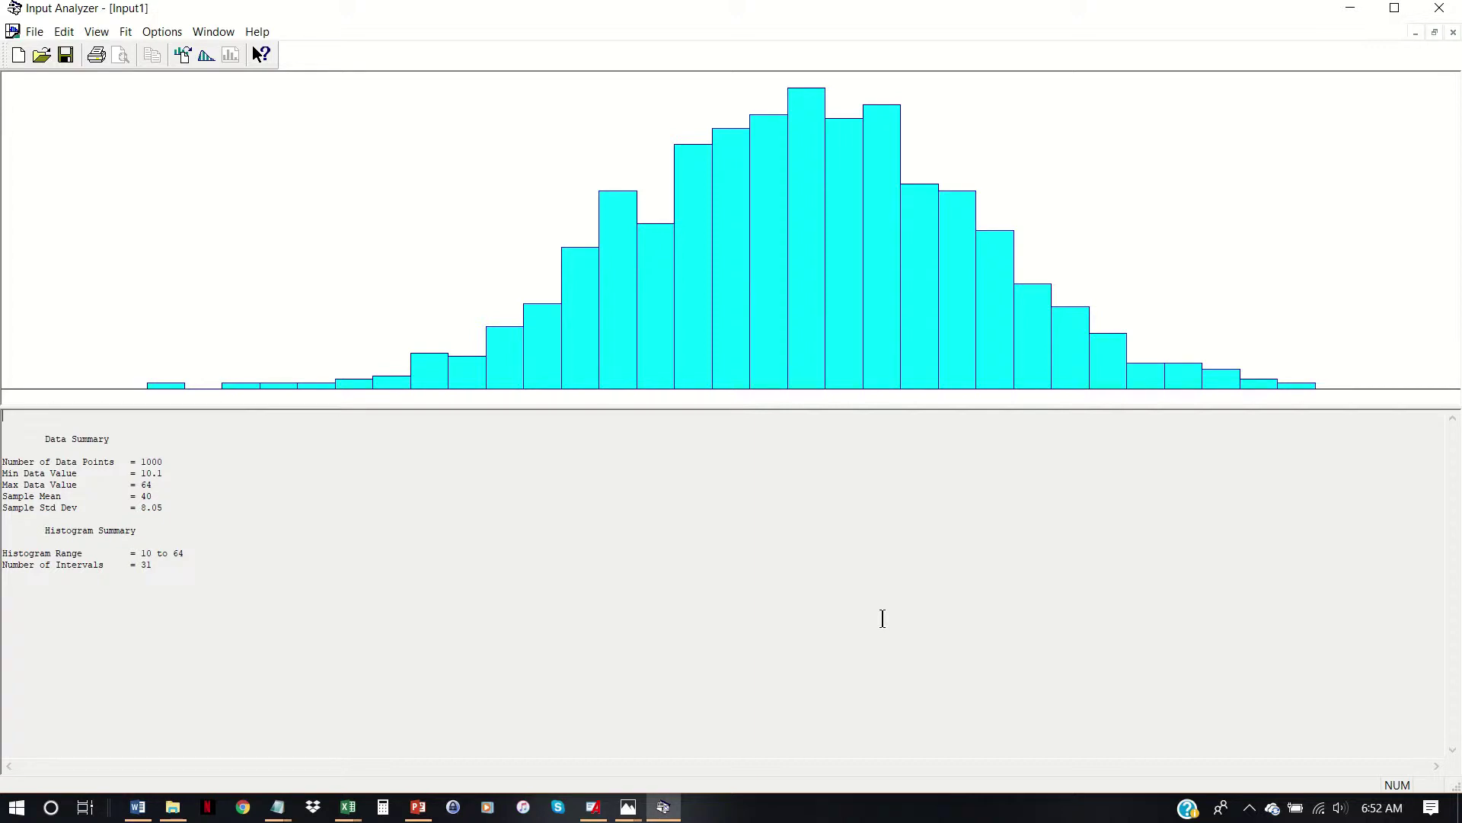
# Switch to Photos to review the goodness-of-fit hypotheses in GoF Hypothesis Testing.png, then return to Input Analyzer
pyautogui.click(628, 806)
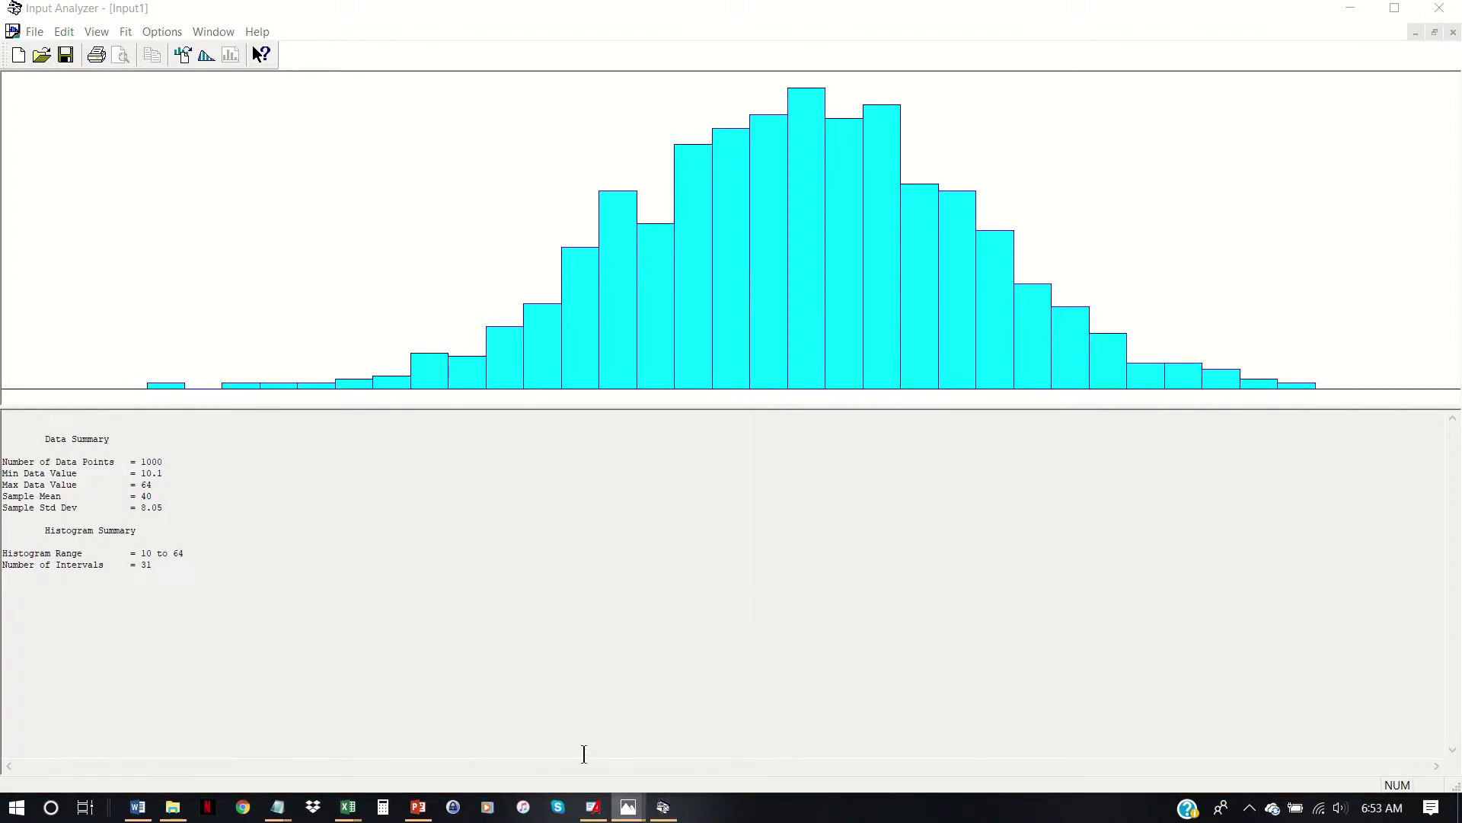
pyautogui.moveTo(442, 330); pyautogui.dragTo(957, 286)
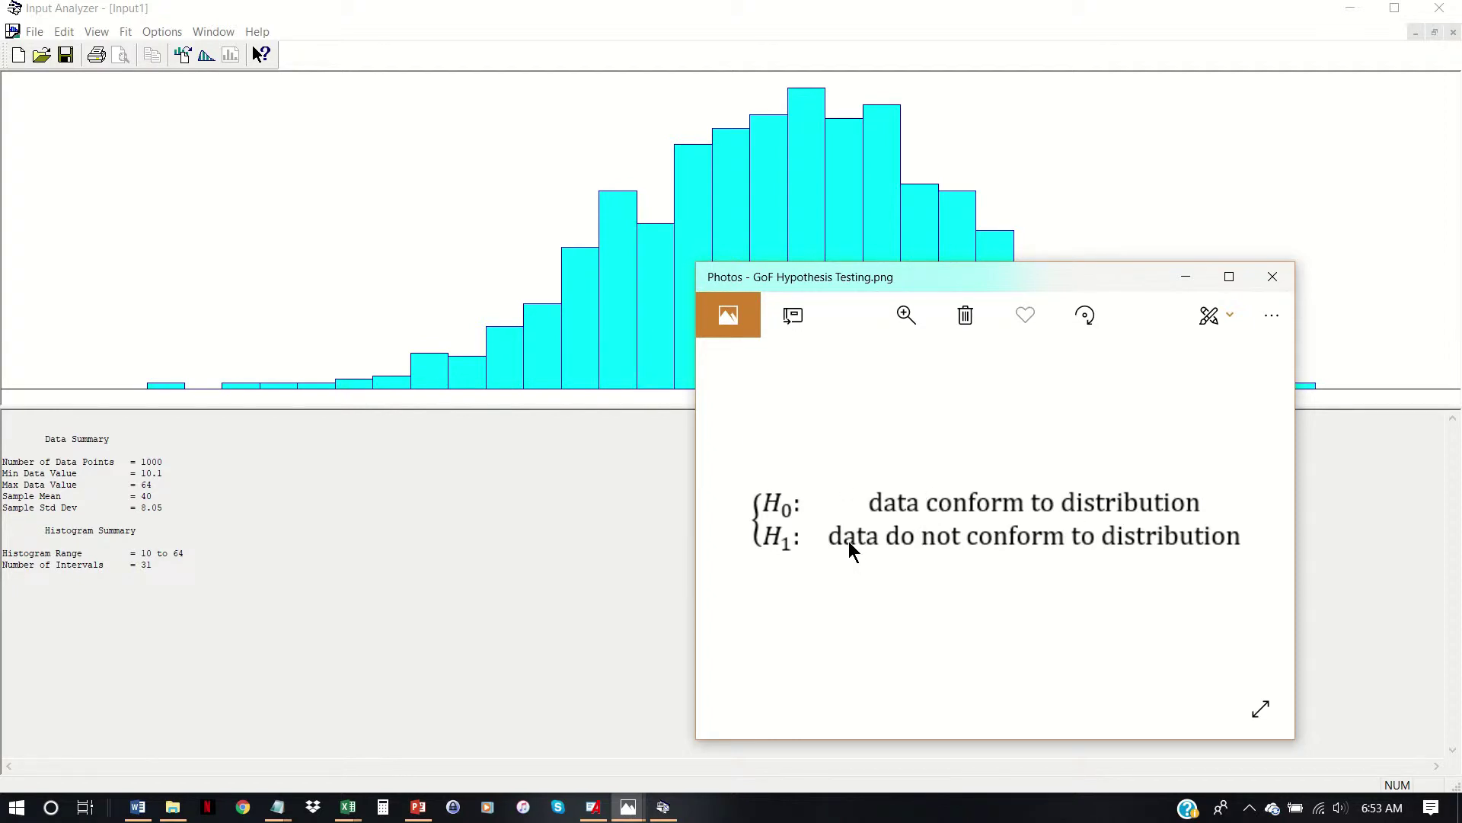
pyautogui.click(474, 533)
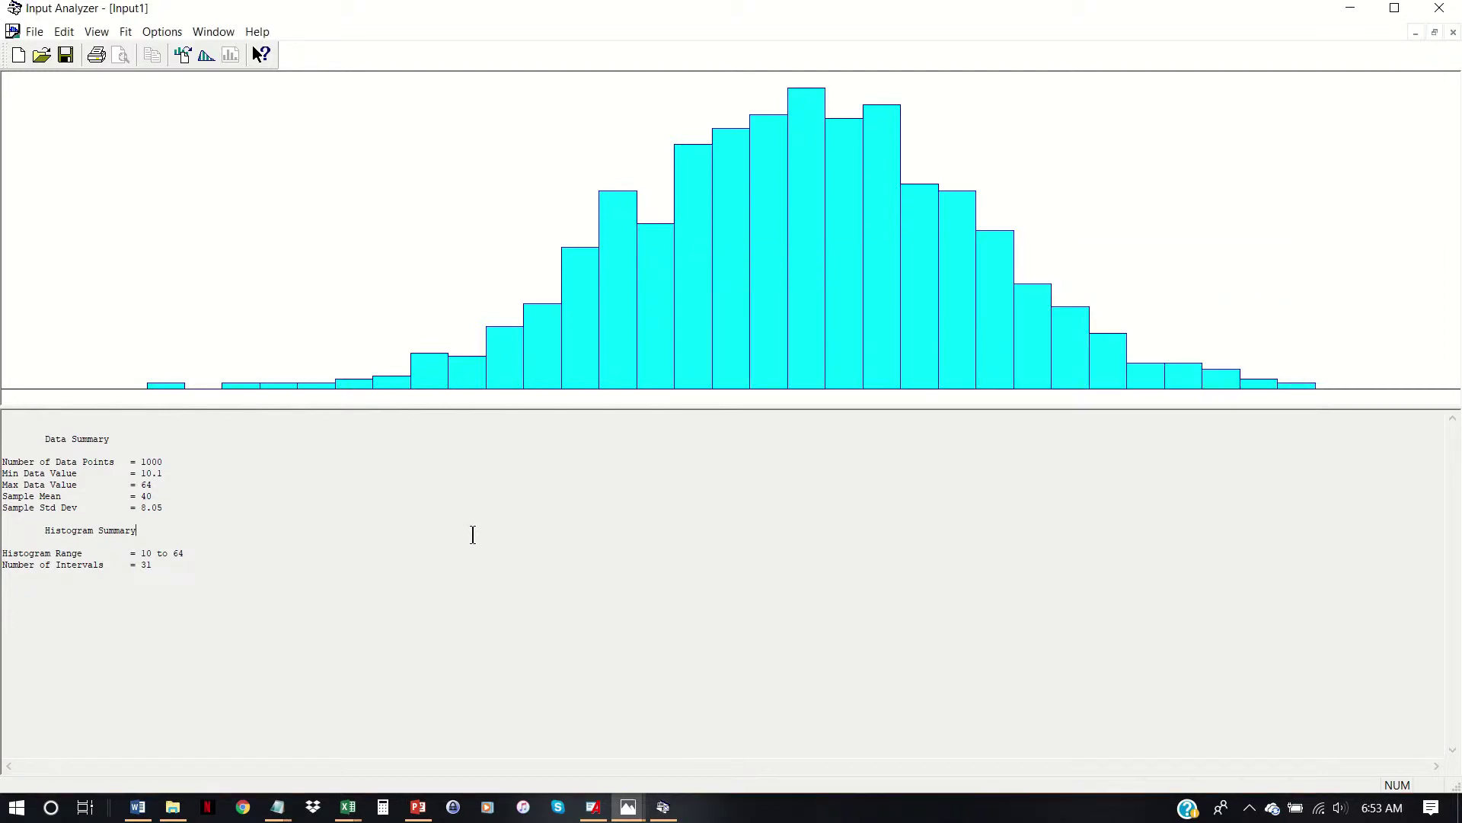
# Fit a Beta distribution to the Input1 data
pyautogui.click(125, 31)
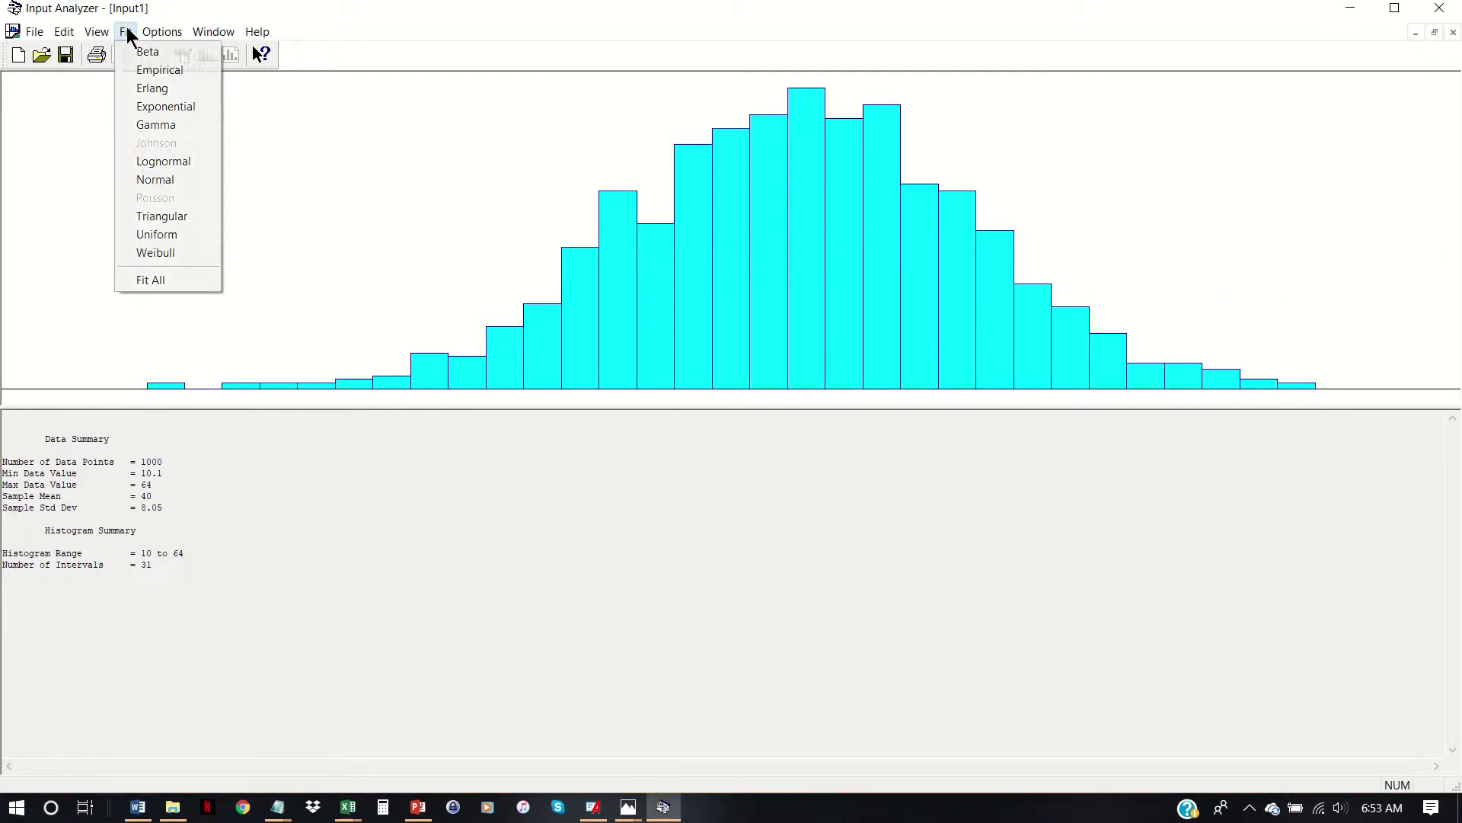
pyautogui.click(158, 51)
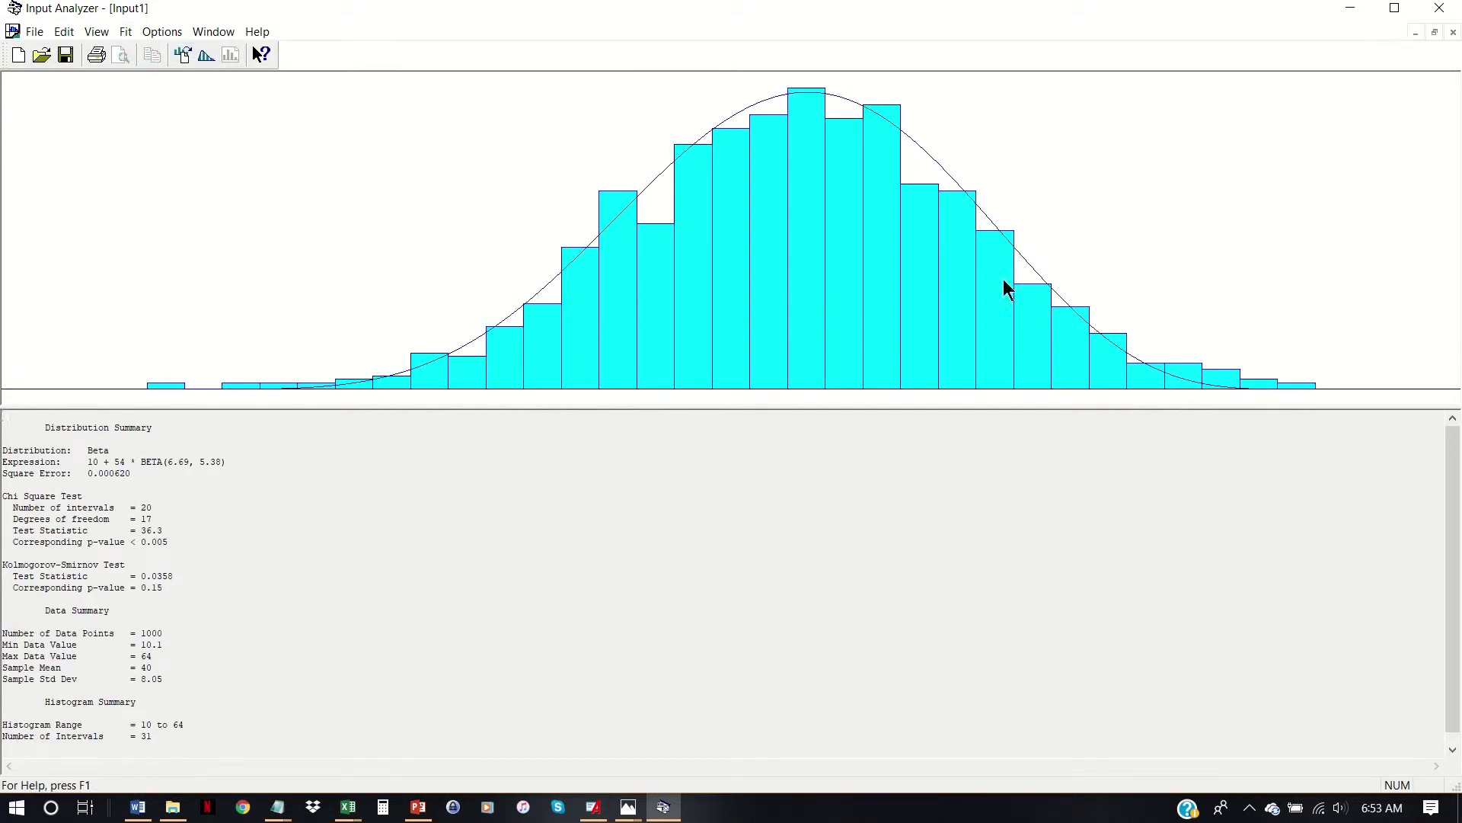
# Switch to Photos to review the hypotheses in GoF Hypothesis Testing.png beside the Beta test results, and minimize the picture to return to Input Analyzer
pyautogui.moveTo(641, 817)
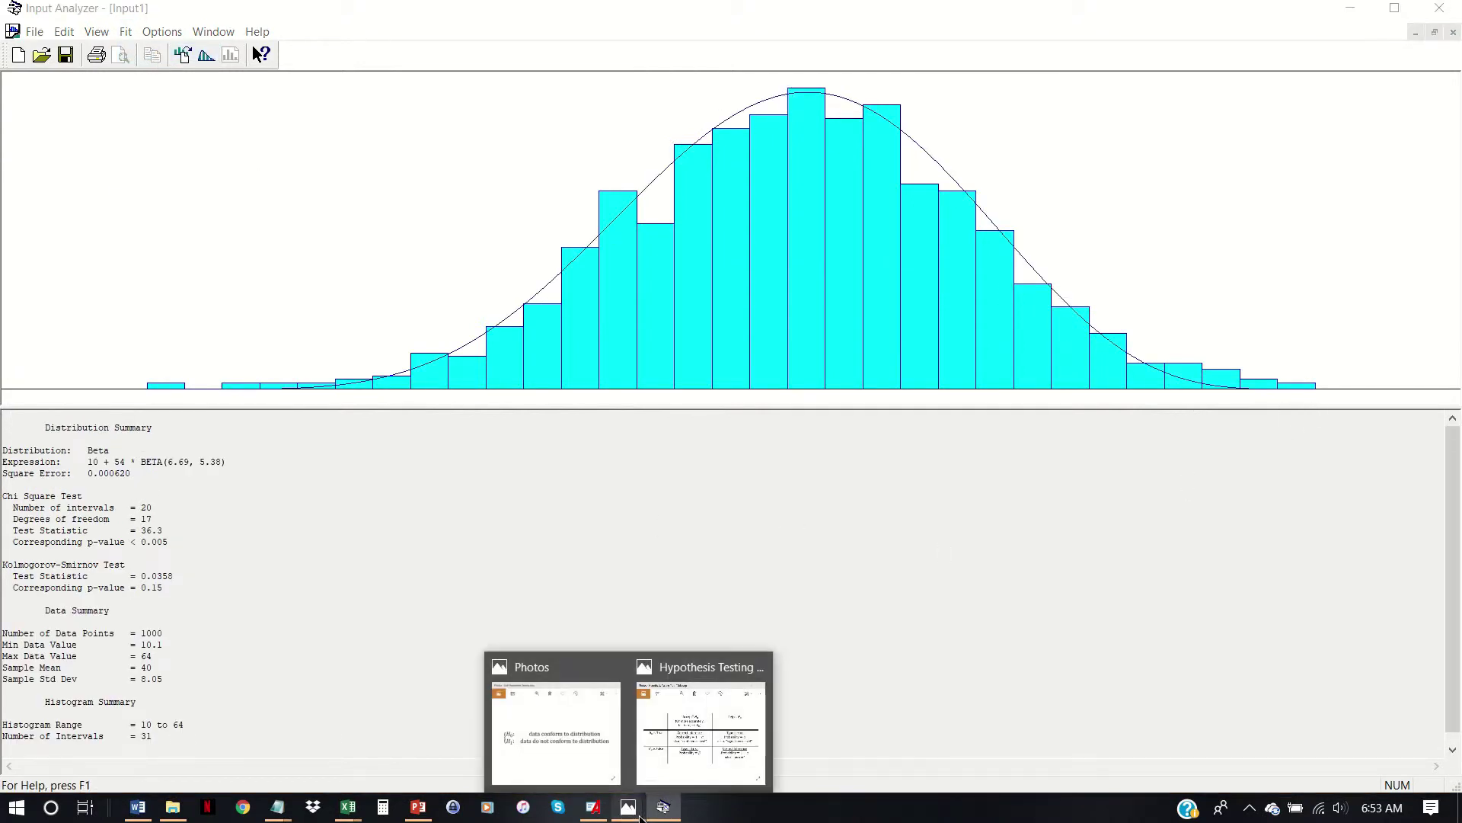
pyautogui.click(578, 722)
pyautogui.moveTo(953, 291)
pyautogui.mouseDown()
pyautogui.moveTo(836, 386)
pyautogui.moveTo(1031, 317)
pyautogui.moveTo(1002, 330)
pyautogui.moveTo(980, 302)
pyautogui.mouseUp()
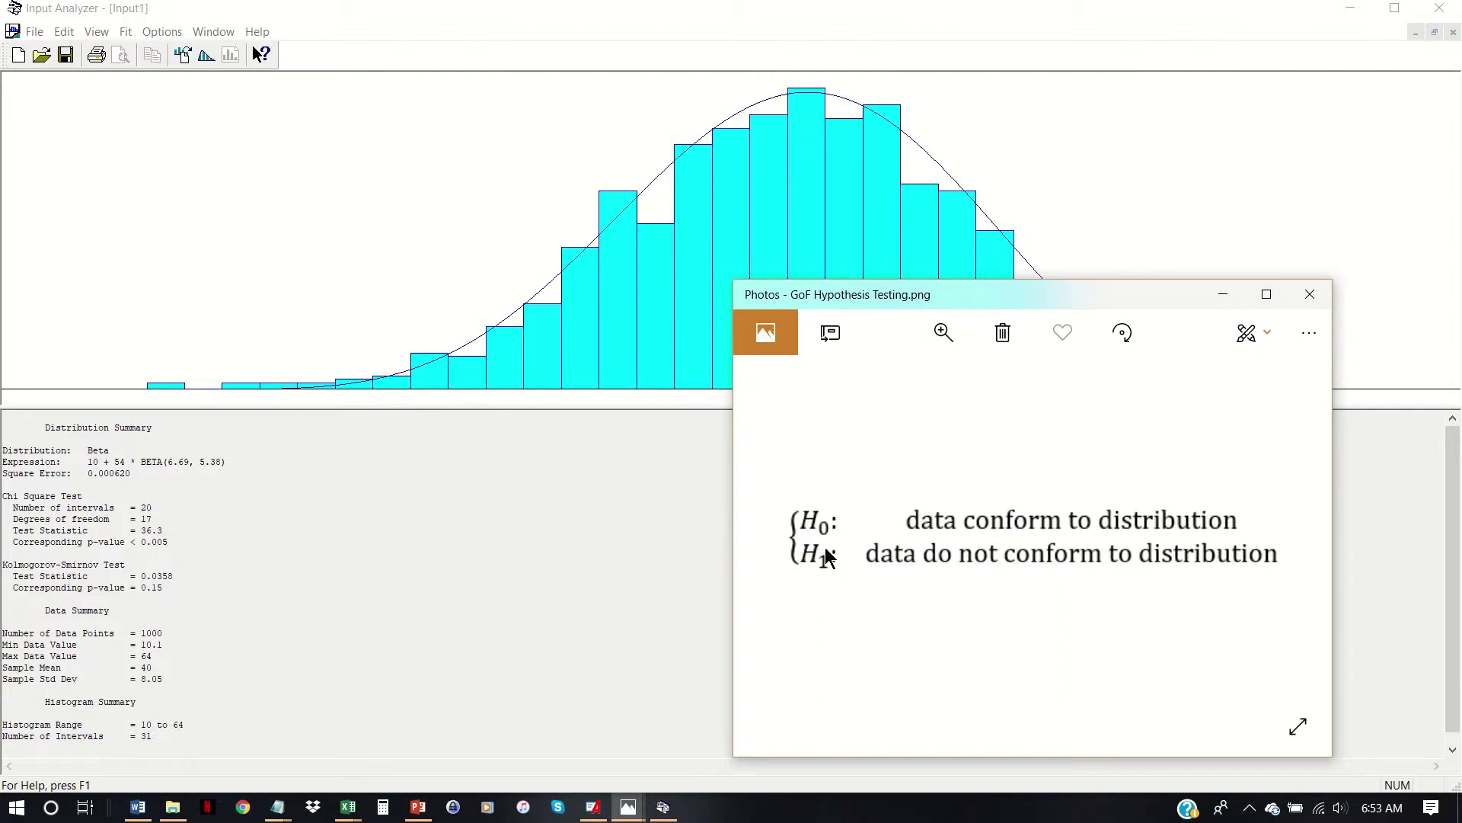
pyautogui.moveTo(1171, 294); pyautogui.dragTo(861, 270)
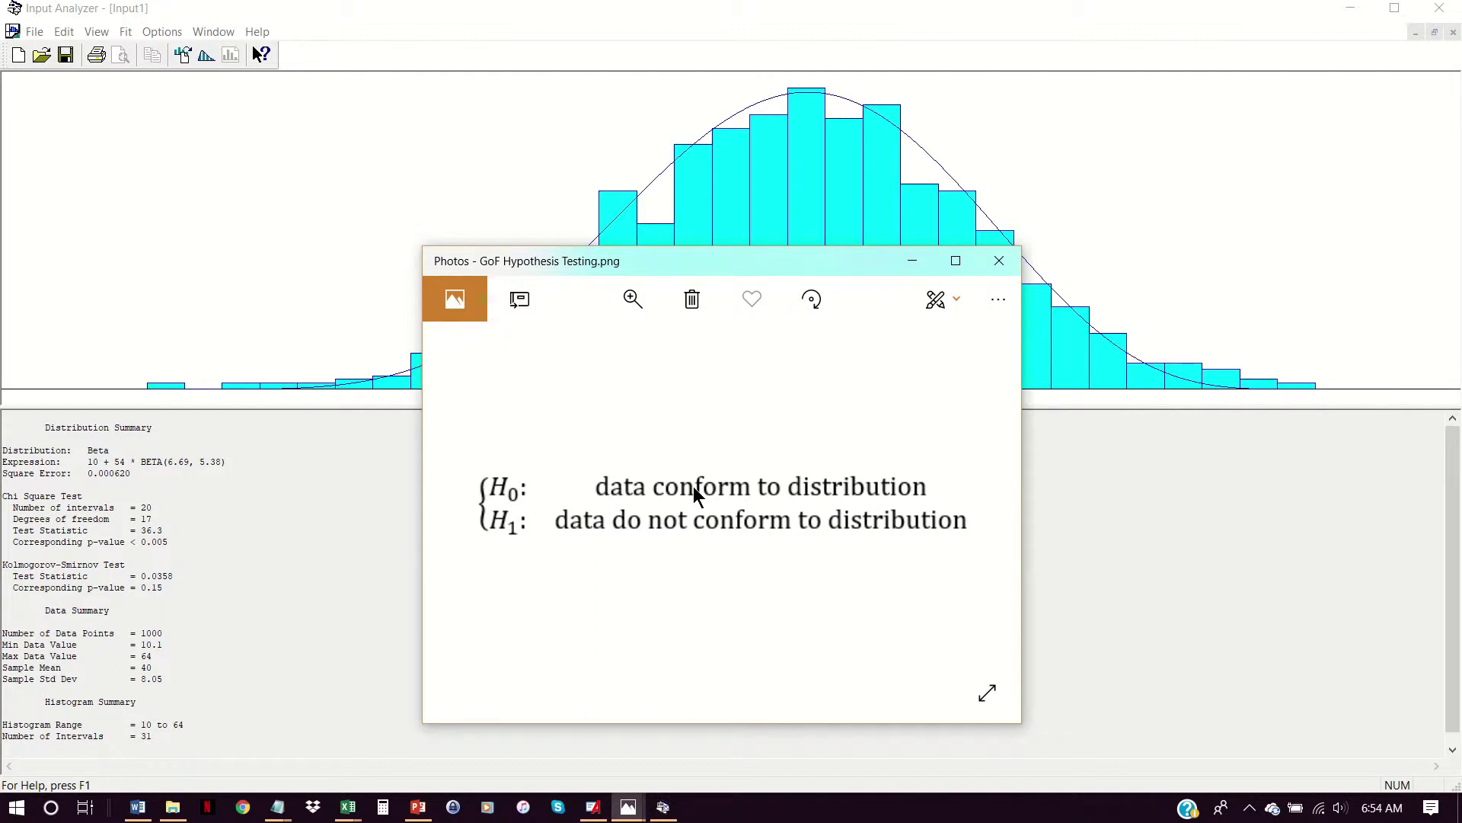
pyautogui.click(913, 259)
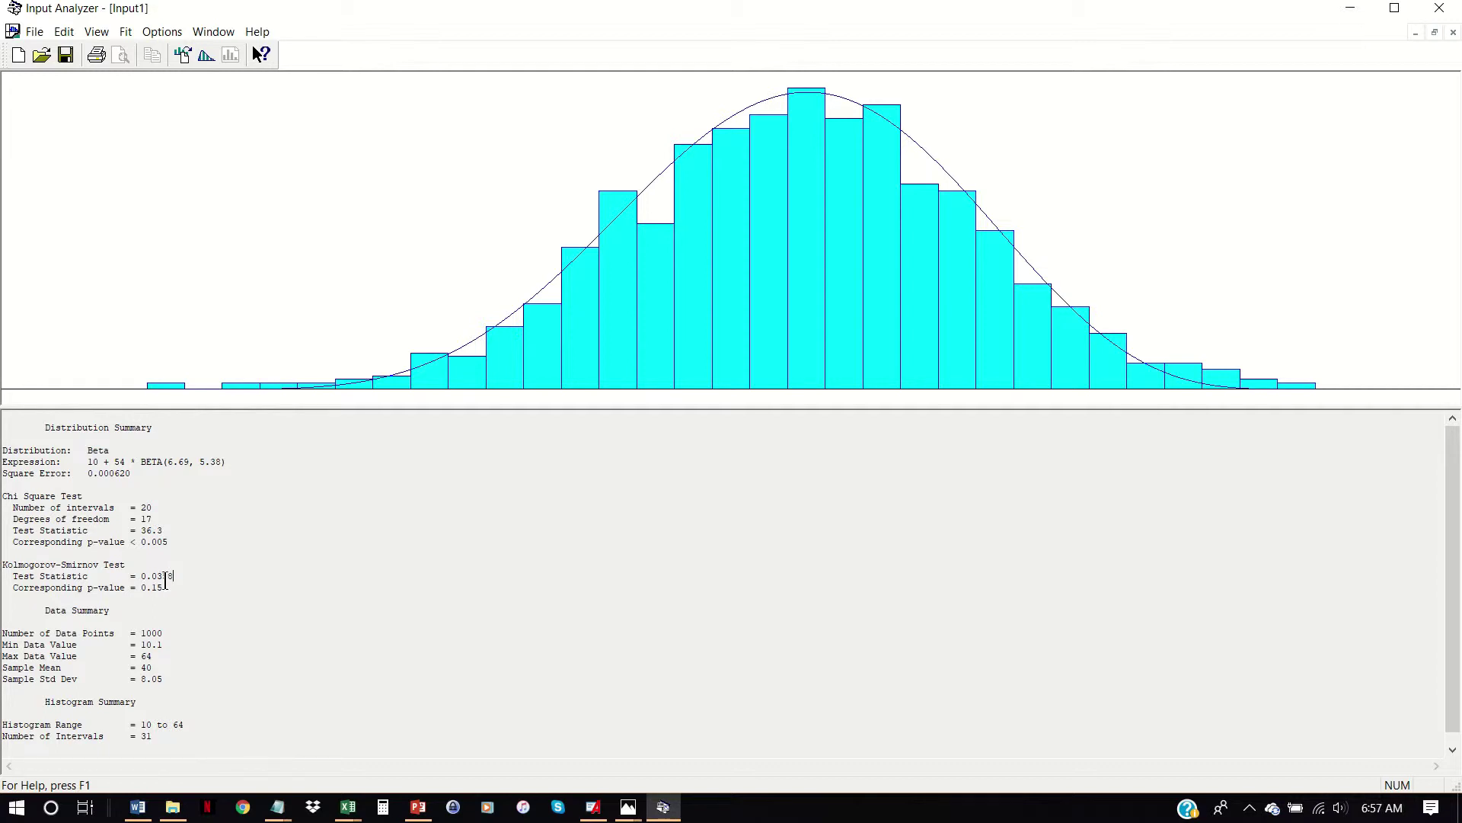
# Fit an Erlang distribution and an Exponential distribution to the Input1 data, one after the other
pyautogui.click(130, 33)
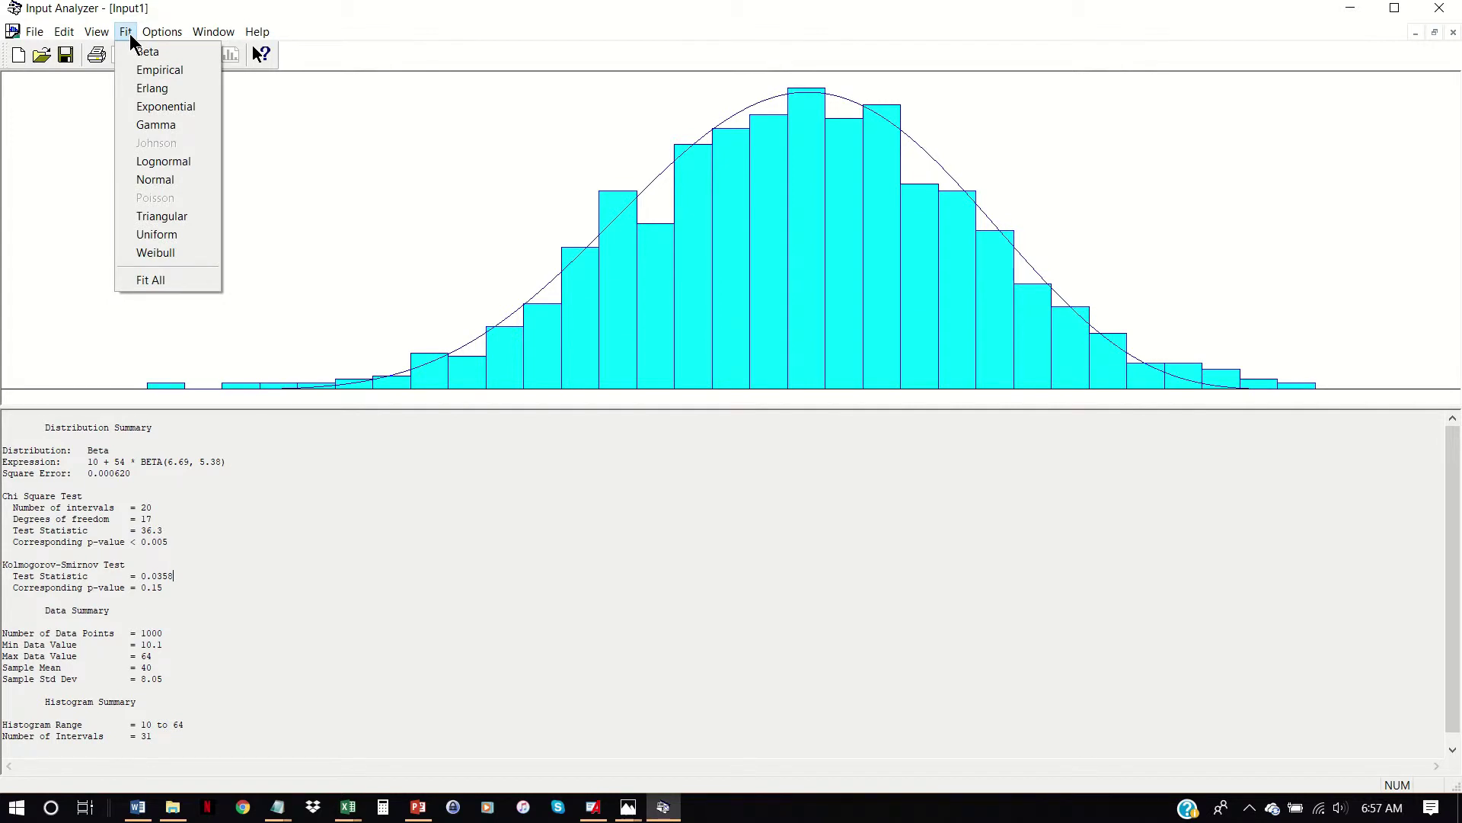
pyautogui.click(160, 88)
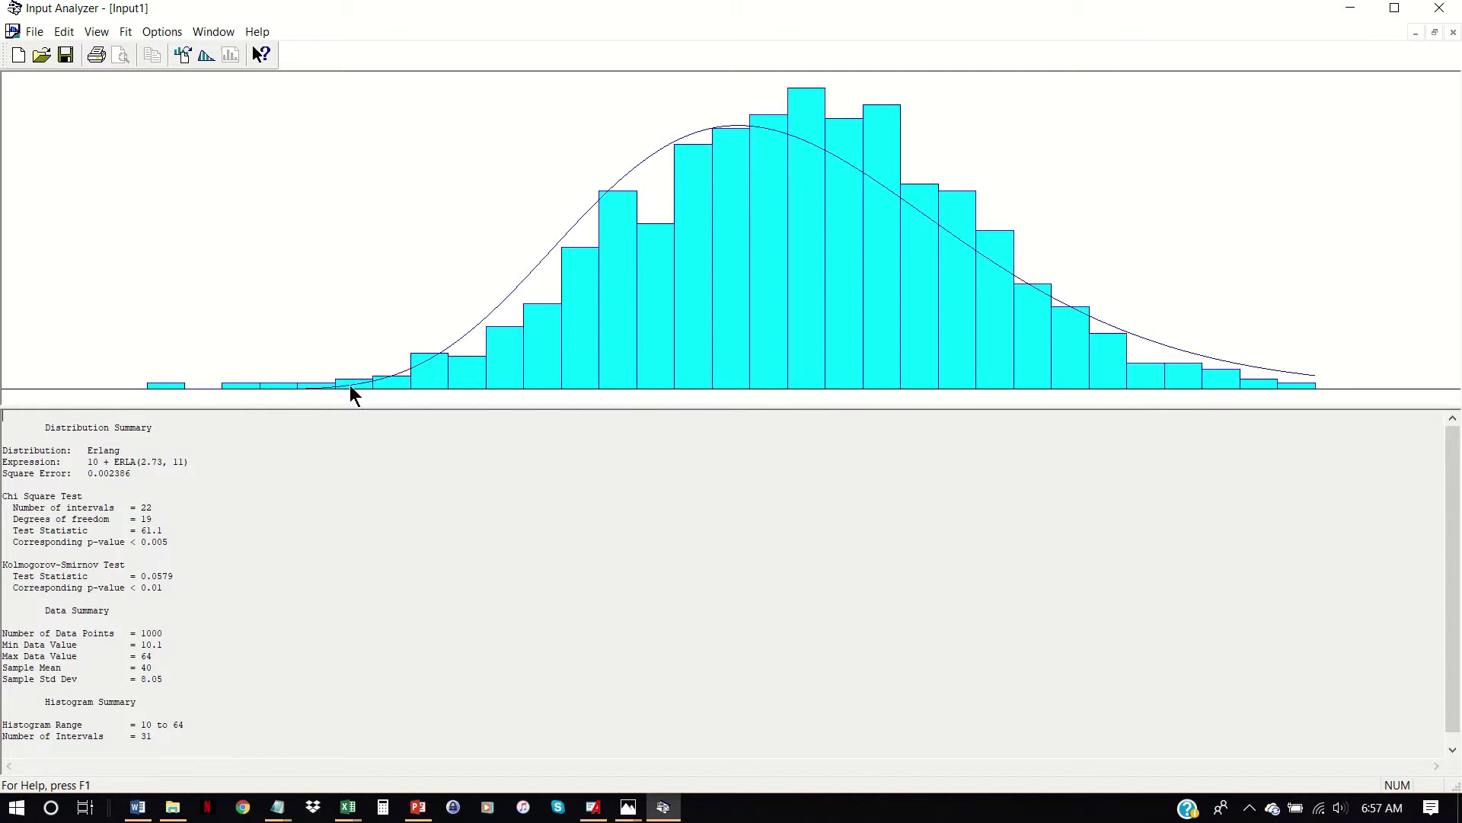
pyautogui.click(126, 32)
pyautogui.click(128, 107)
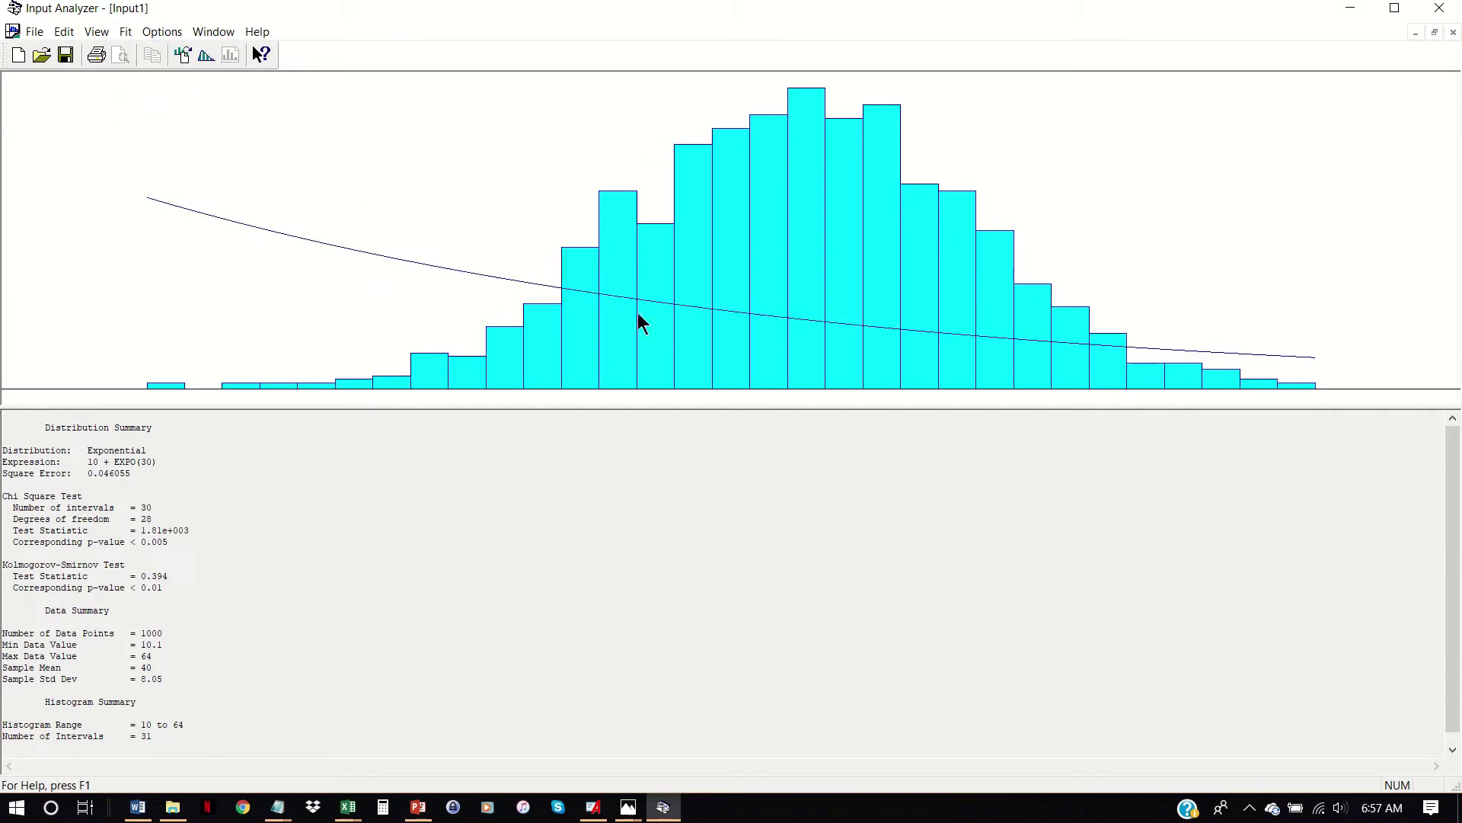
# Fit a Gamma distribution and a Lognormal distribution to the Input1 data in turn
pyautogui.click(121, 33)
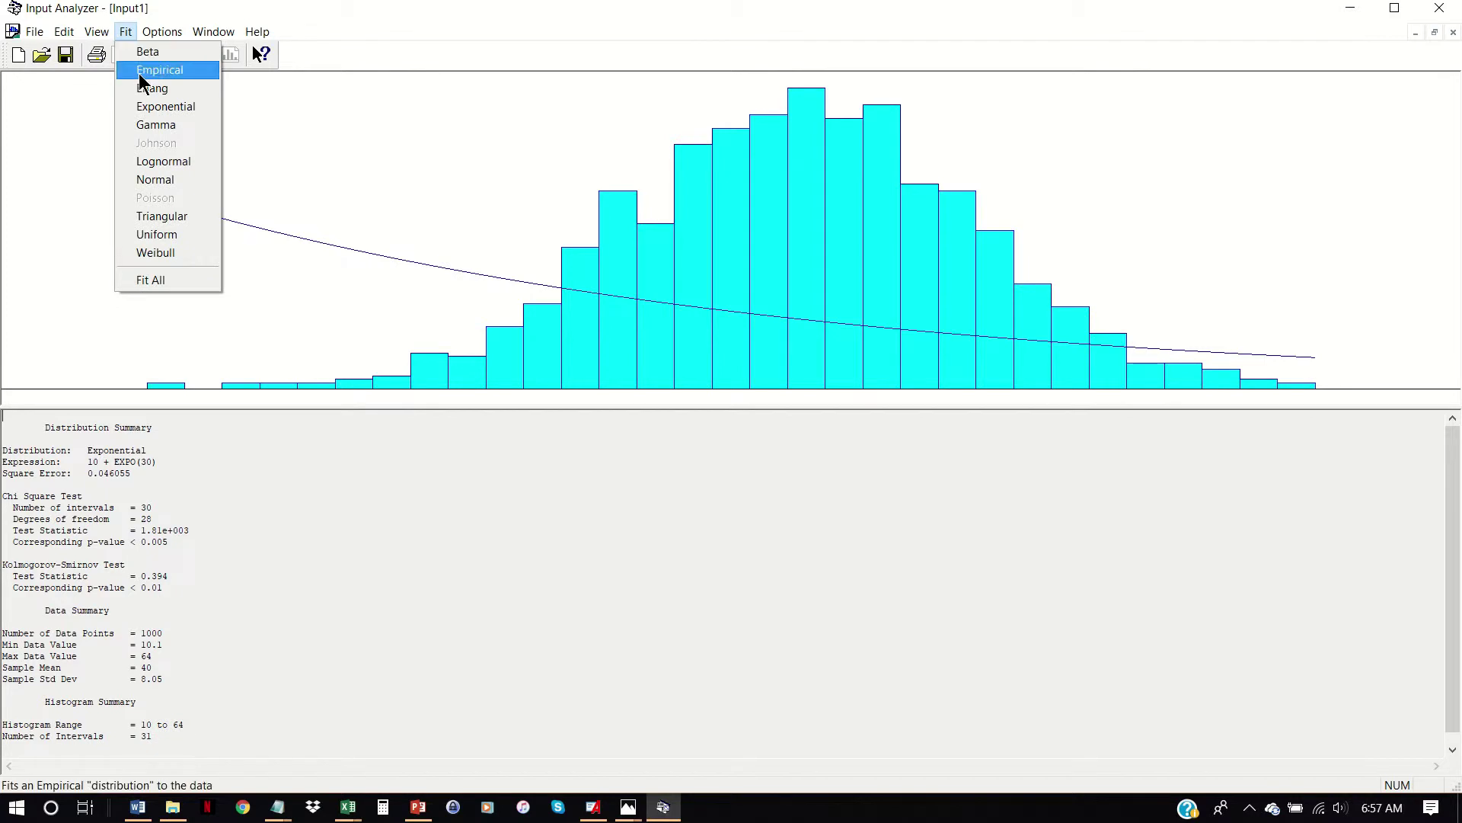
pyautogui.click(160, 127)
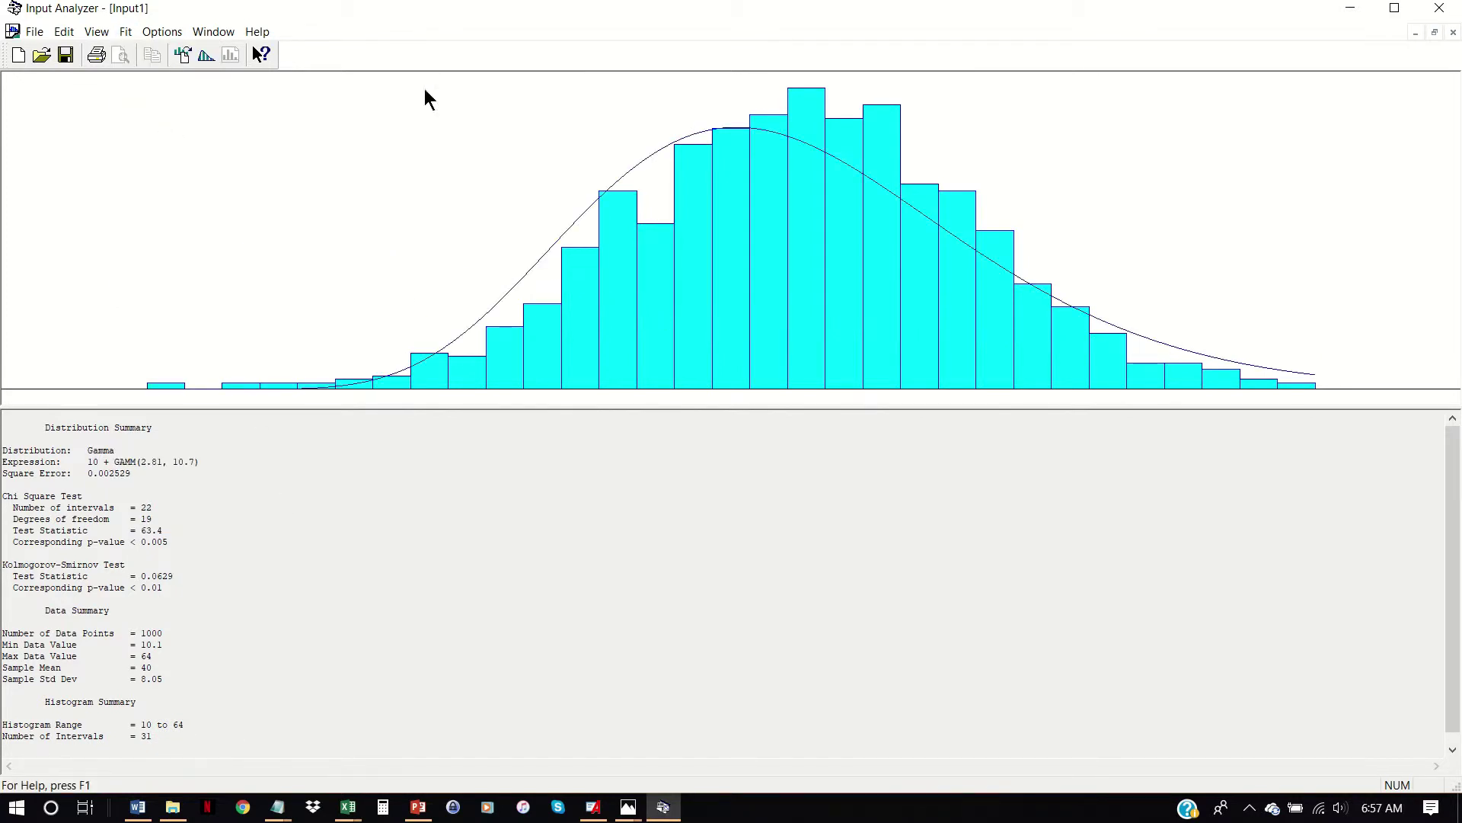
pyautogui.click(126, 31)
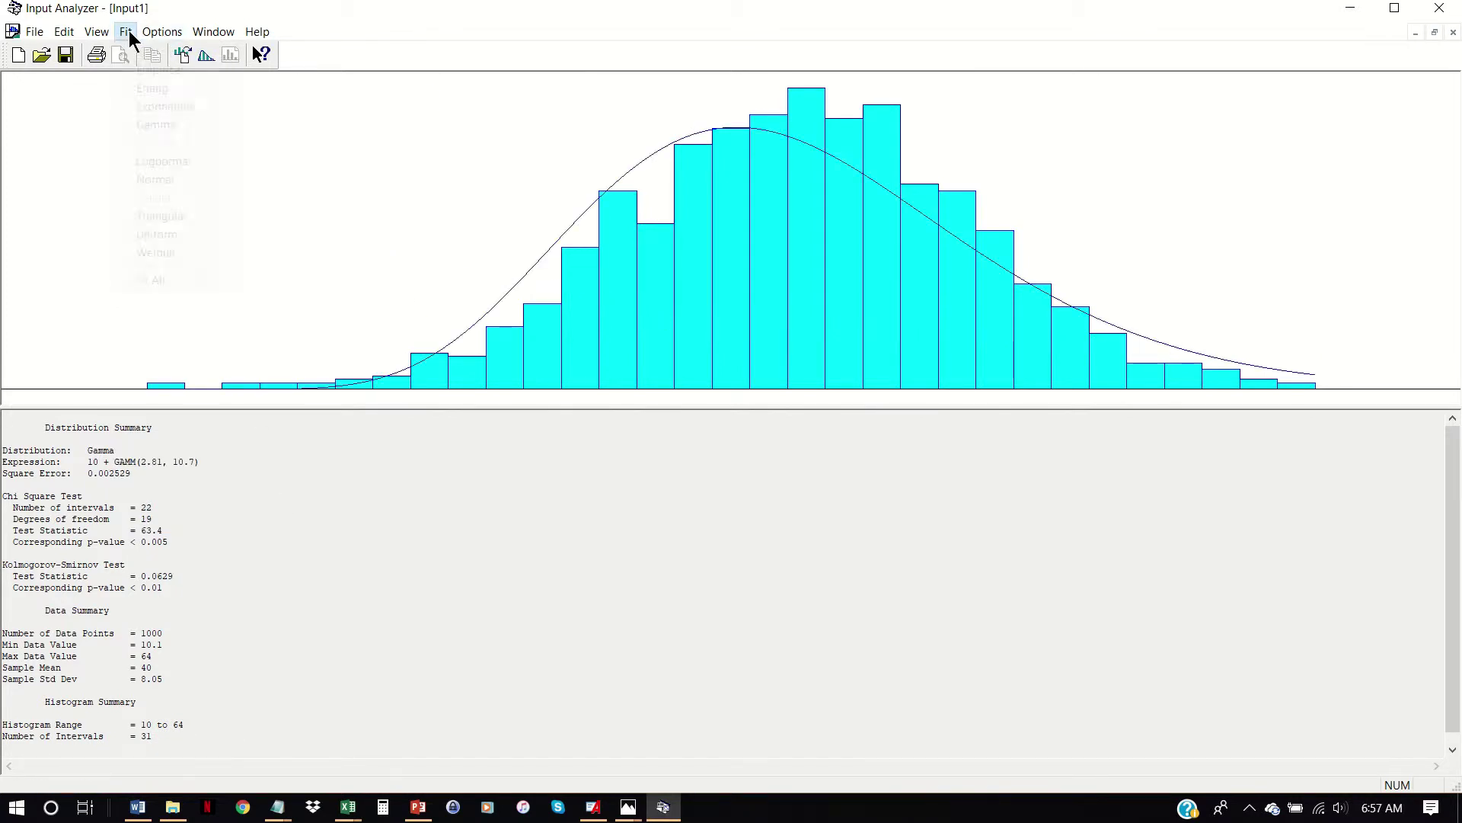
pyautogui.click(172, 163)
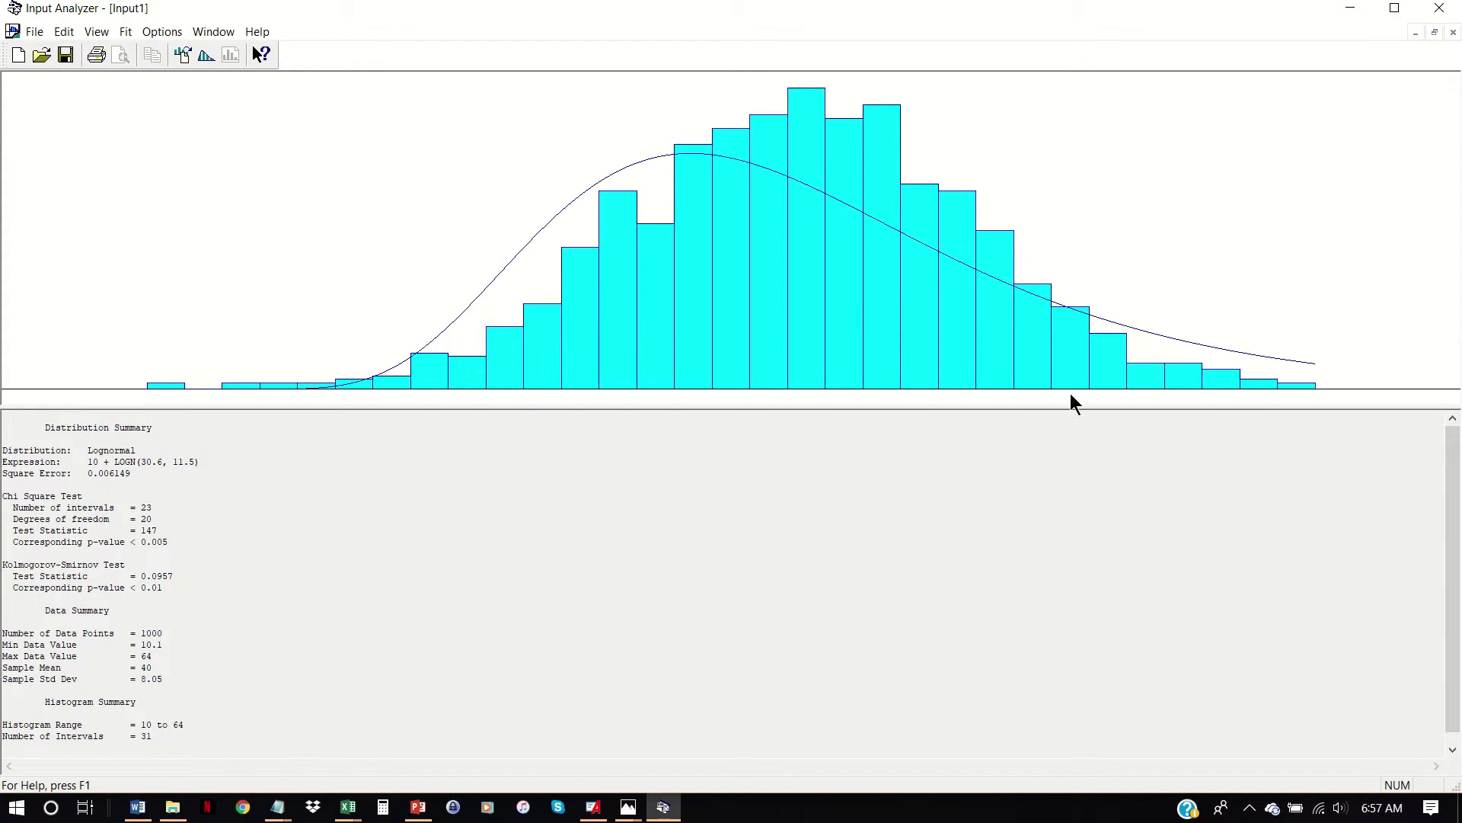
# Fit a Normal distribution and a Triangular distribution to the Input1 data in turn
pyautogui.click(126, 32)
pyautogui.click(173, 180)
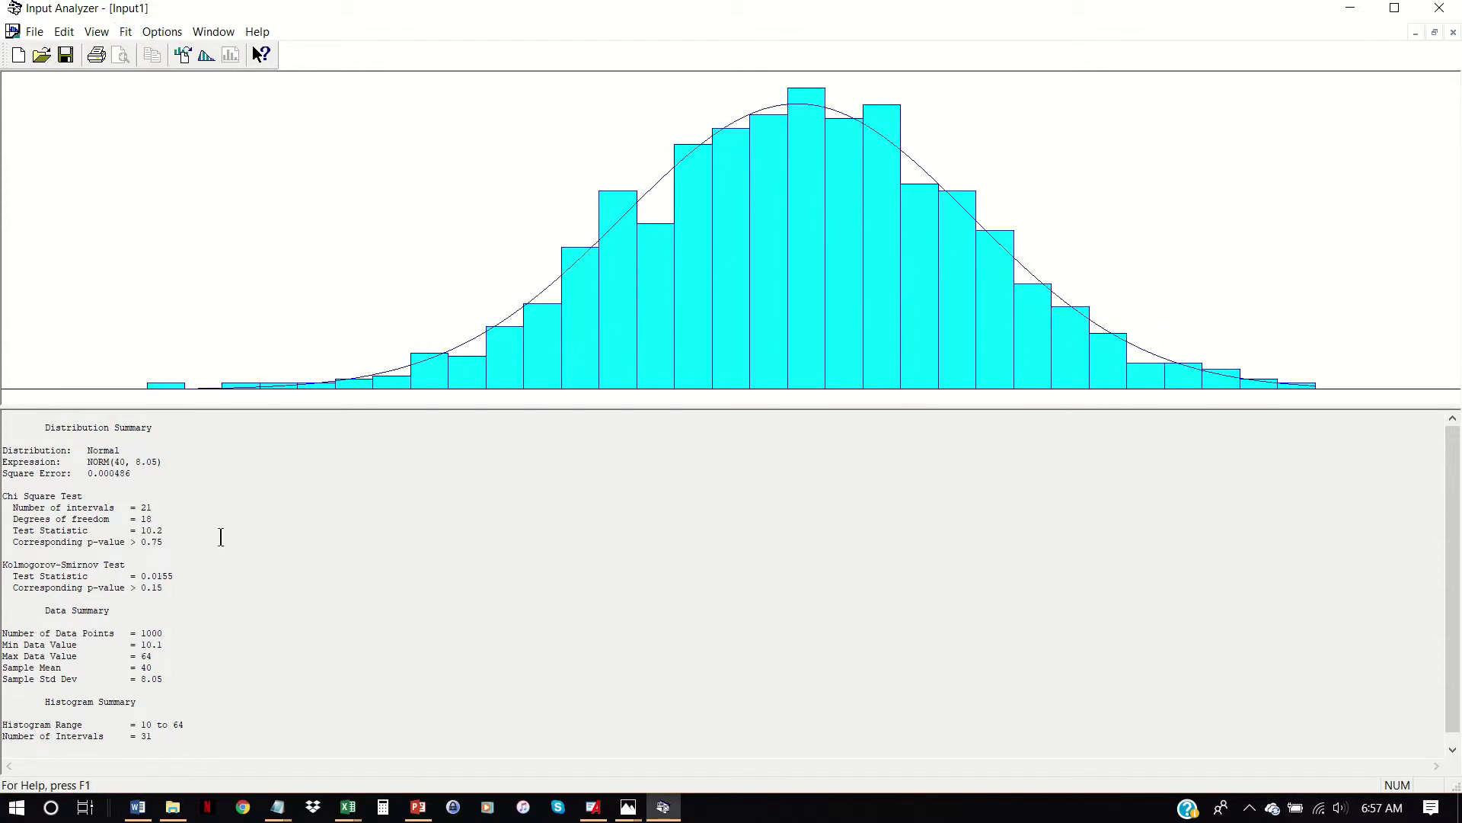
pyautogui.click(125, 32)
pyautogui.click(179, 221)
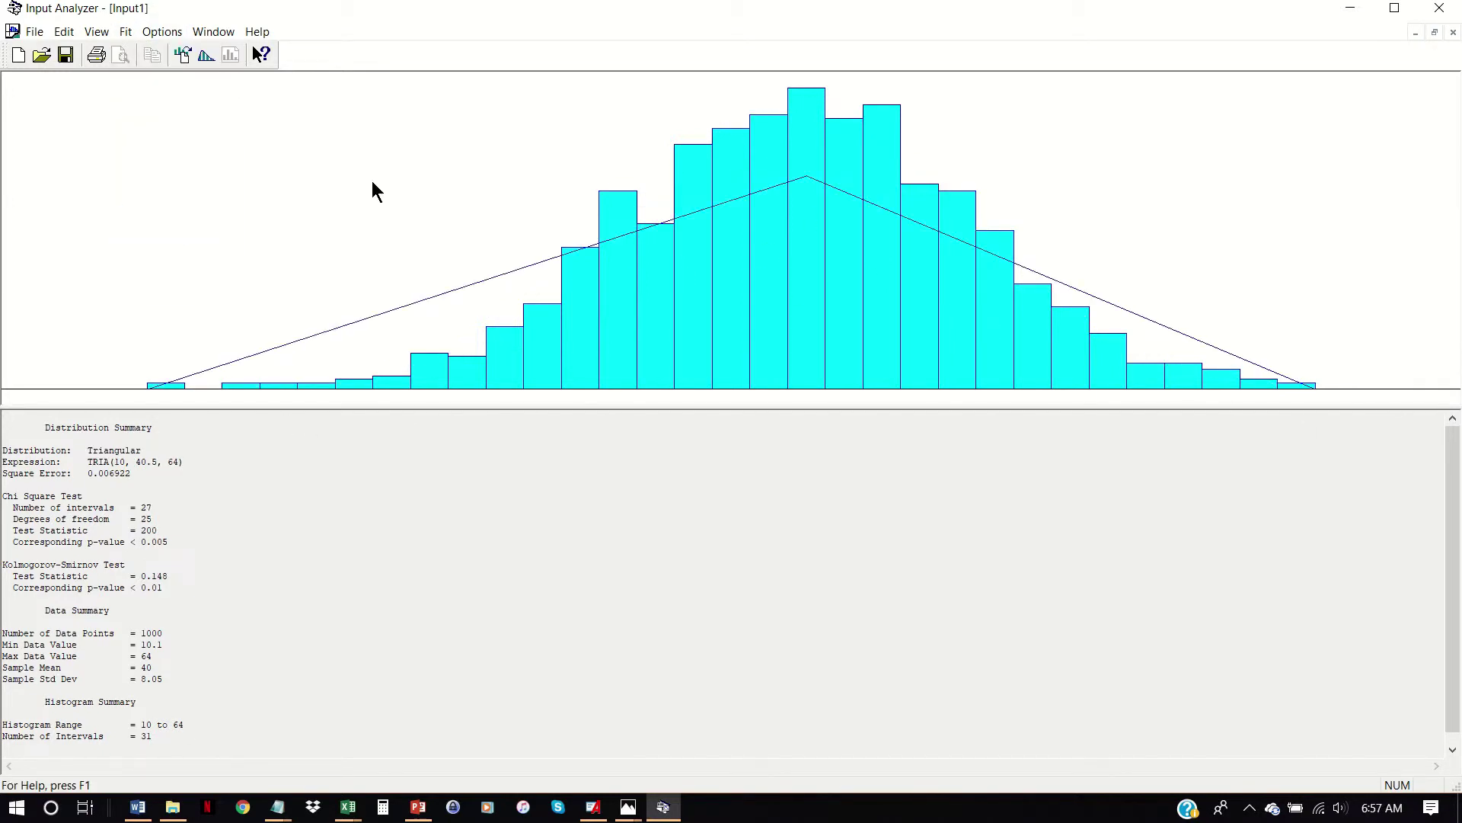
# Fit a Uniform distribution and a Weibull distribution to the Input1 data in turn
pyautogui.click(126, 31)
pyautogui.click(201, 236)
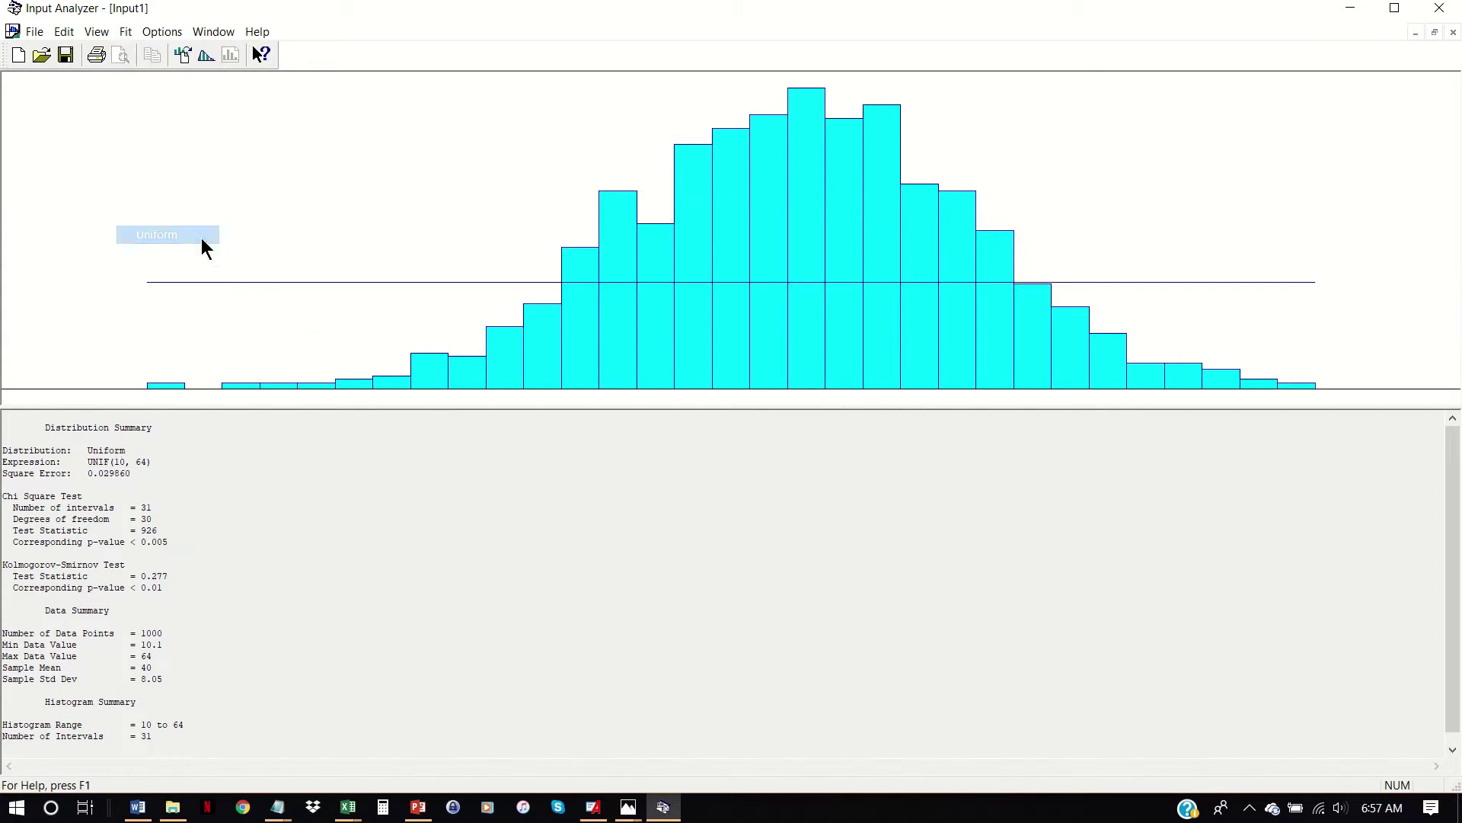
pyautogui.click(126, 31)
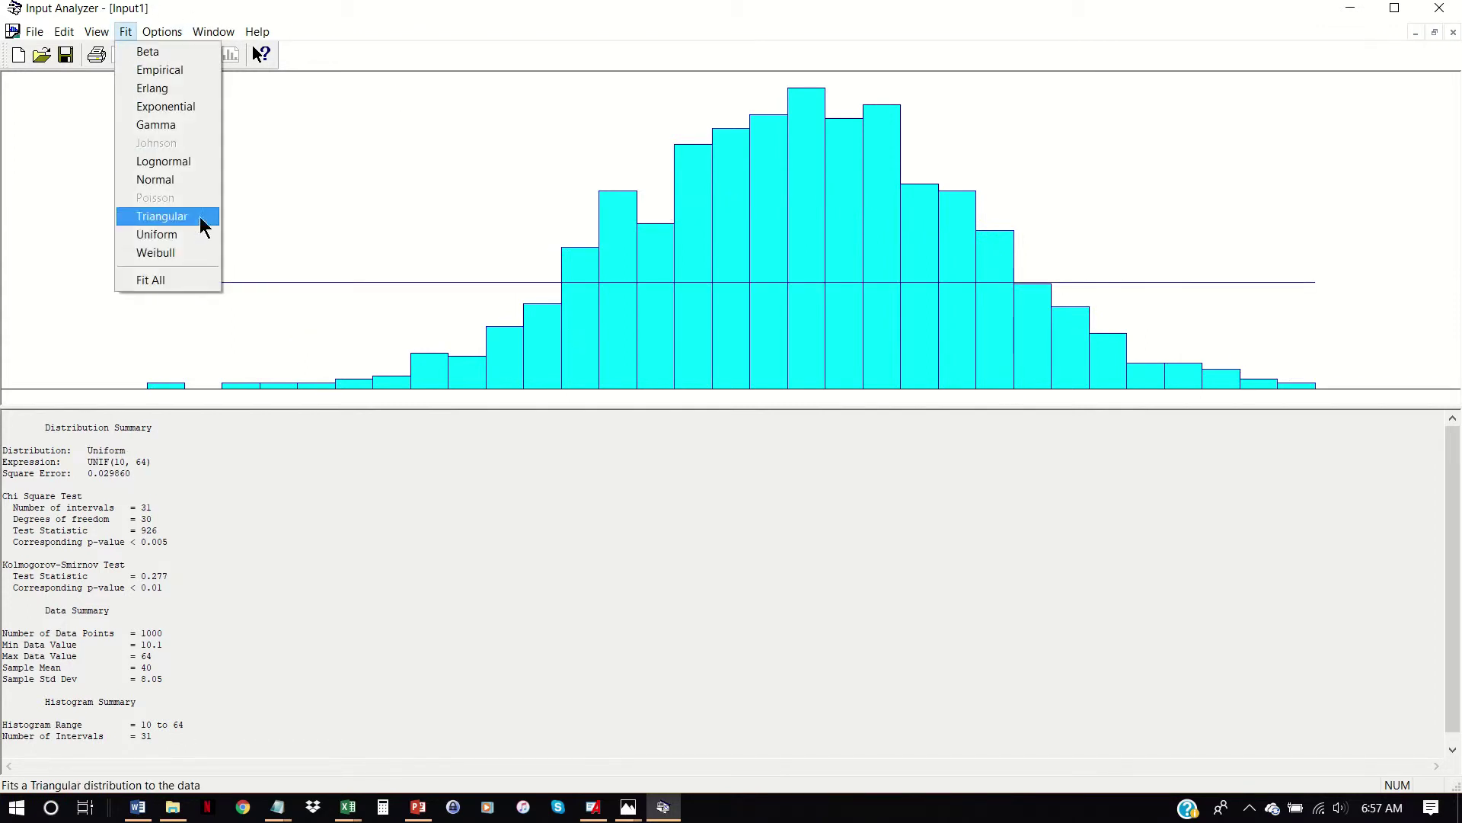
pyautogui.click(186, 253)
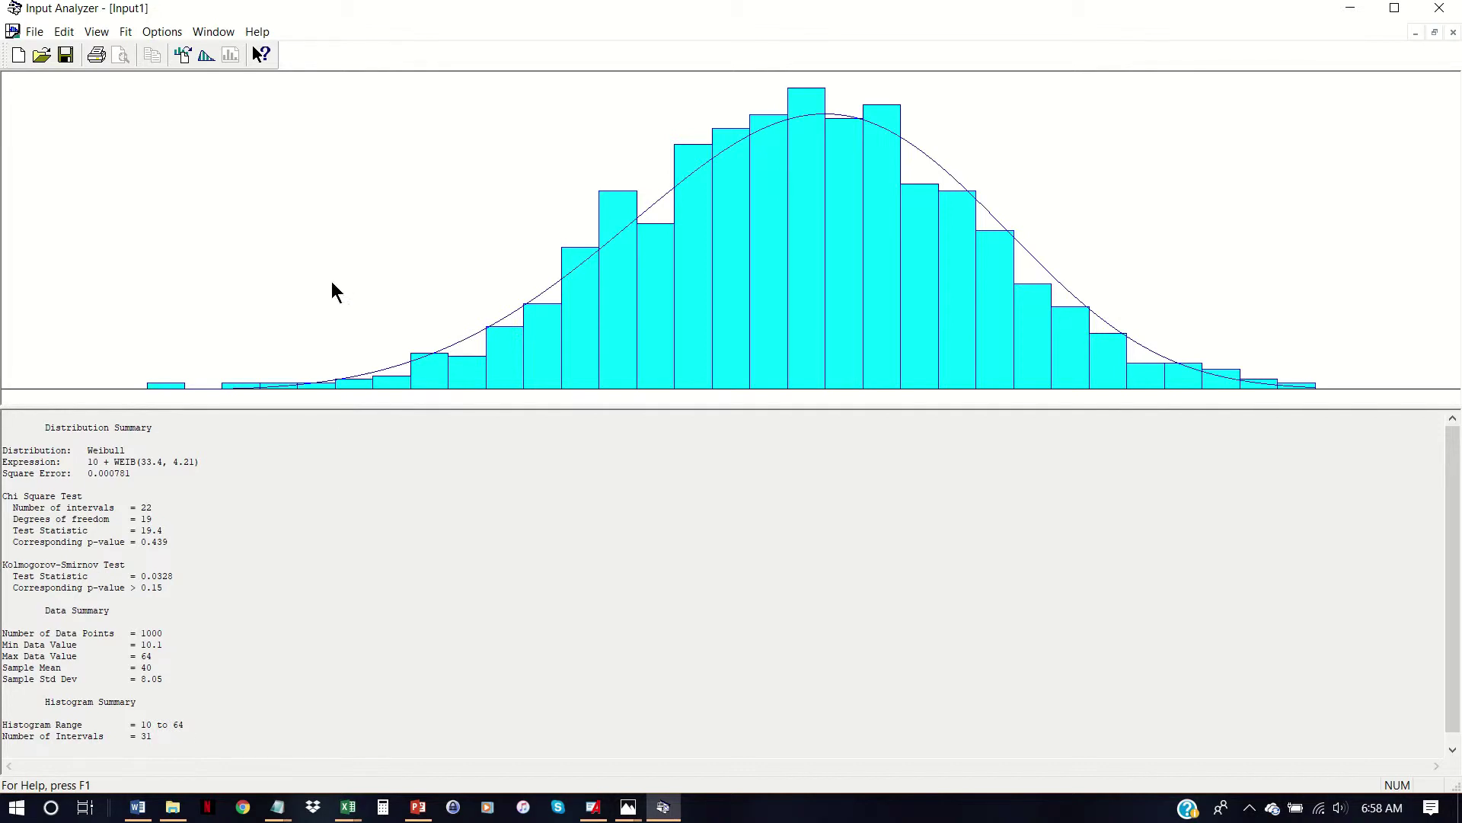
# Open the curve fit summaries for the Beta, Normal and Weibull fits of Input1 and tile all the windows
pyautogui.click(205, 38)
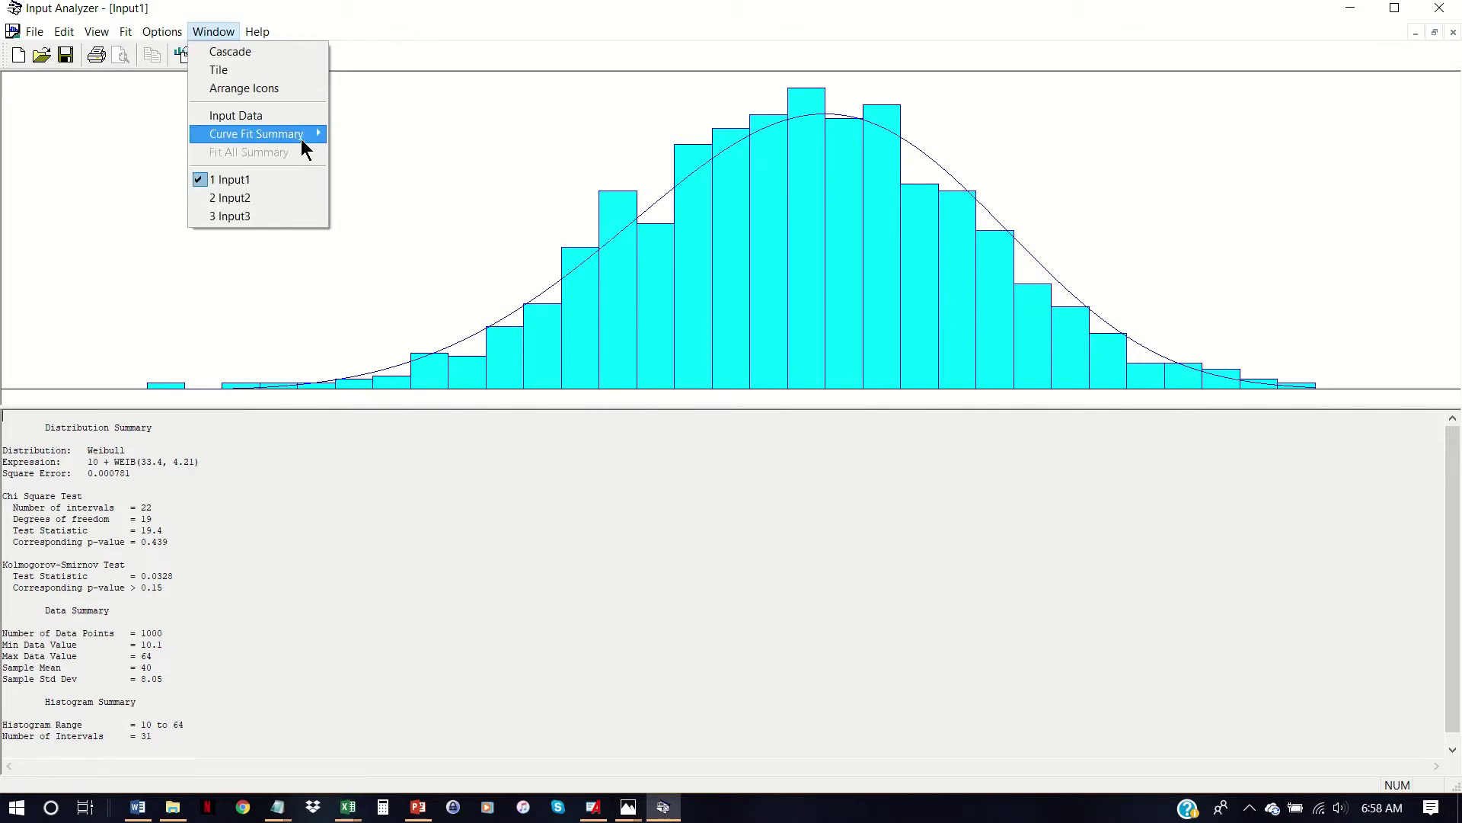
pyautogui.moveTo(299, 134)
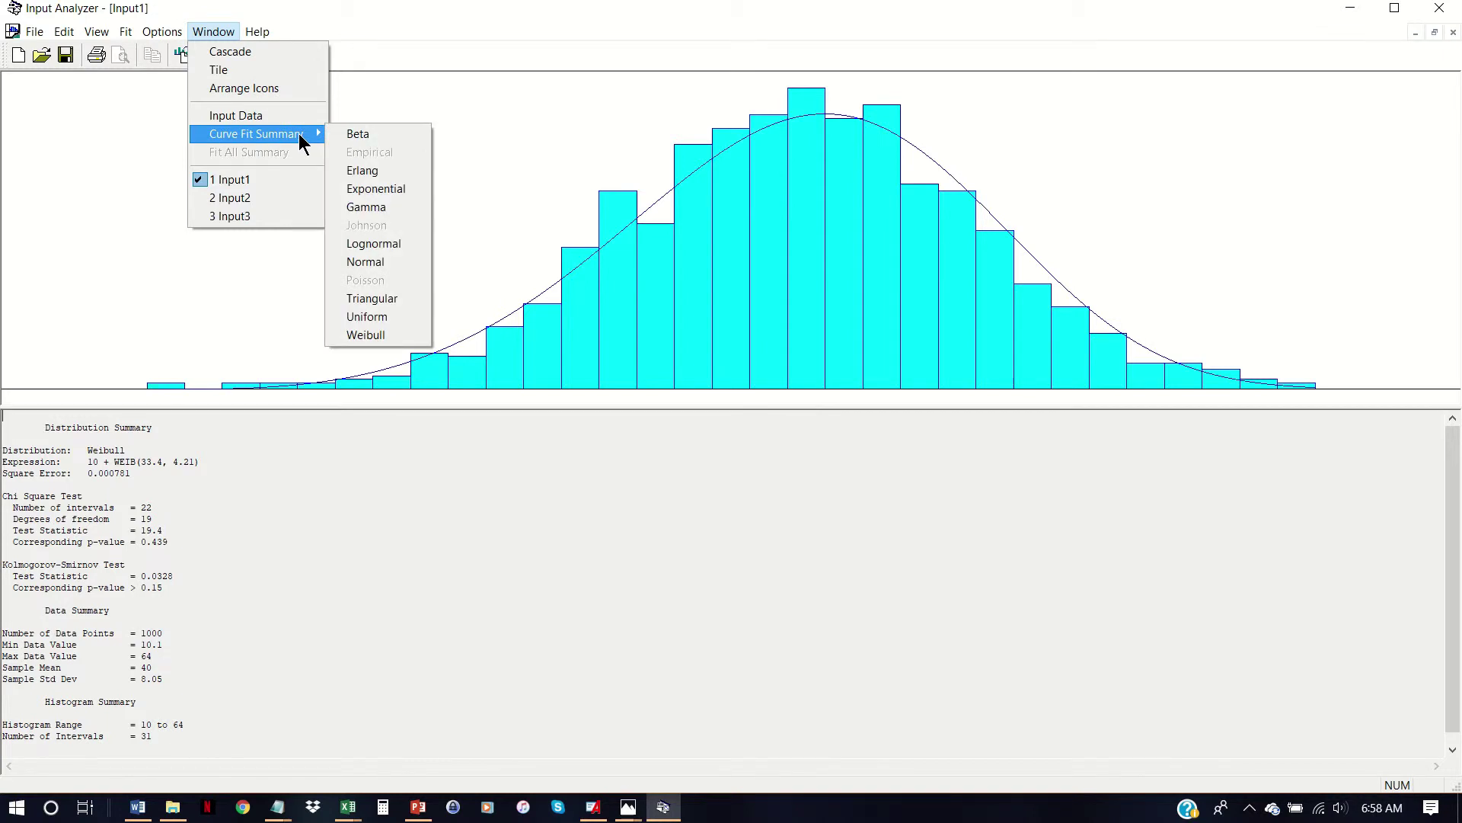
pyautogui.click(342, 135)
pyautogui.click(214, 35)
pyautogui.moveTo(300, 139)
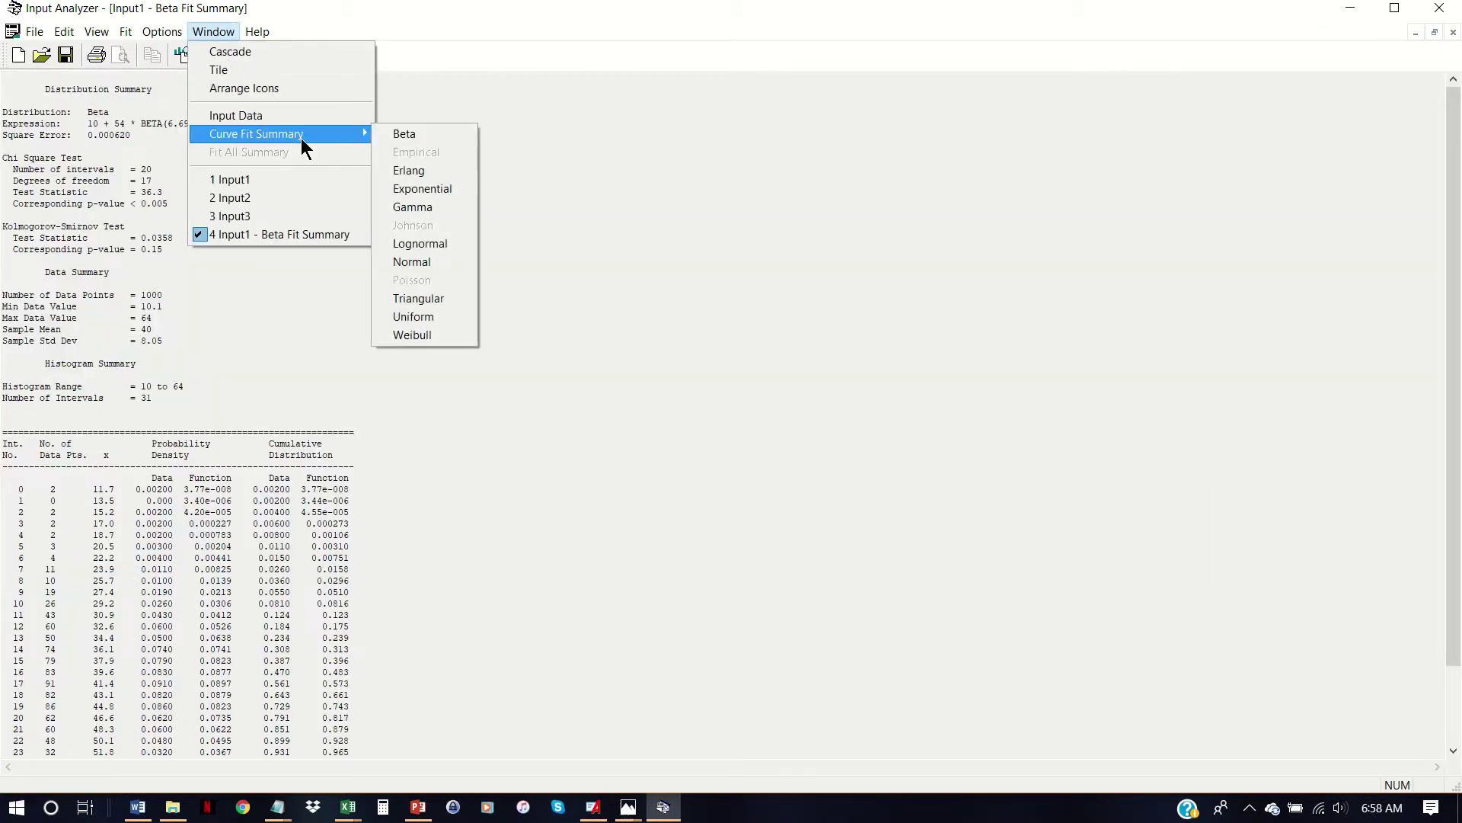
pyautogui.click(437, 263)
pyautogui.click(215, 33)
pyautogui.moveTo(303, 136)
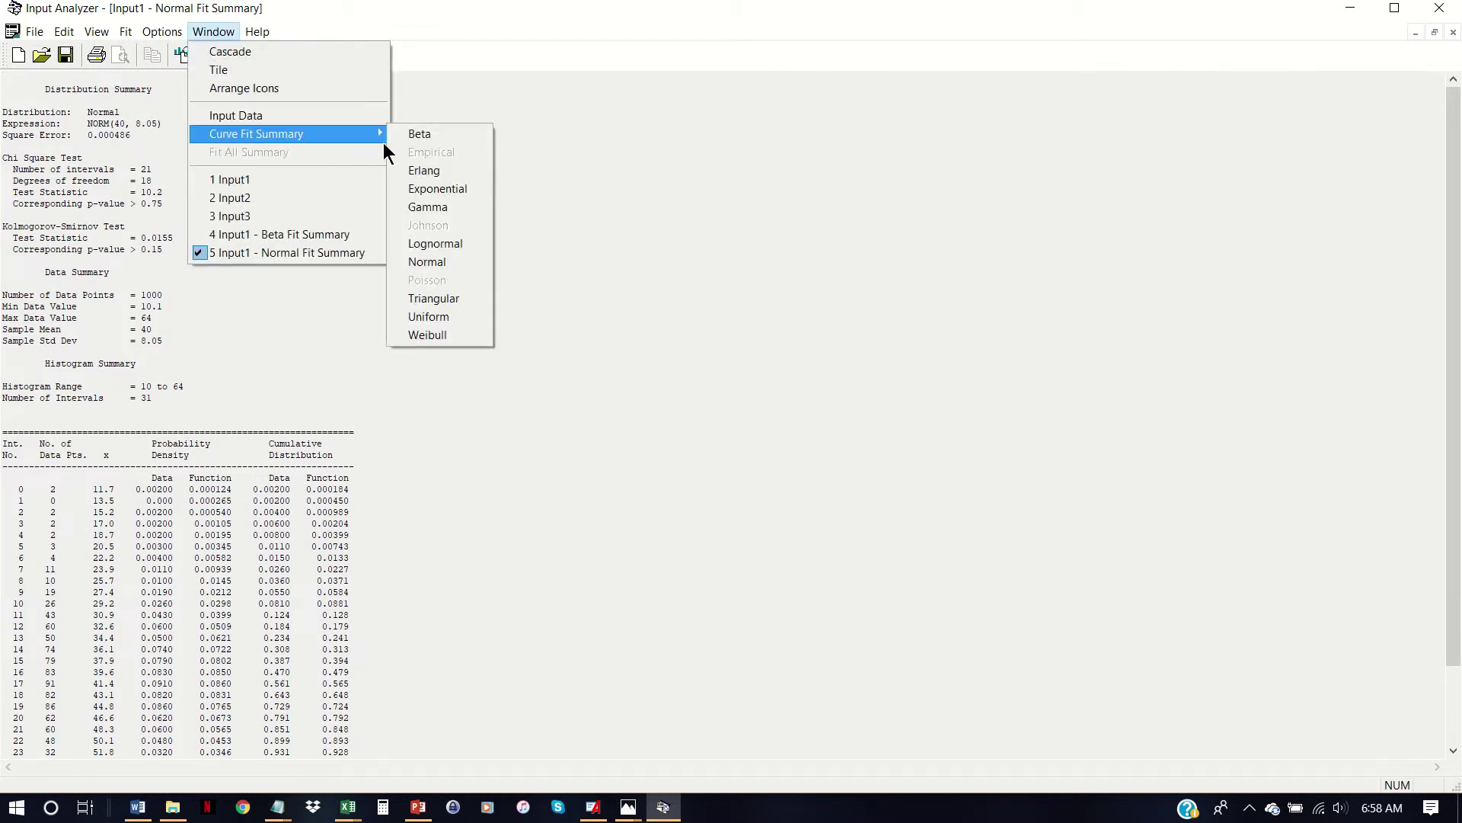
pyautogui.click(470, 335)
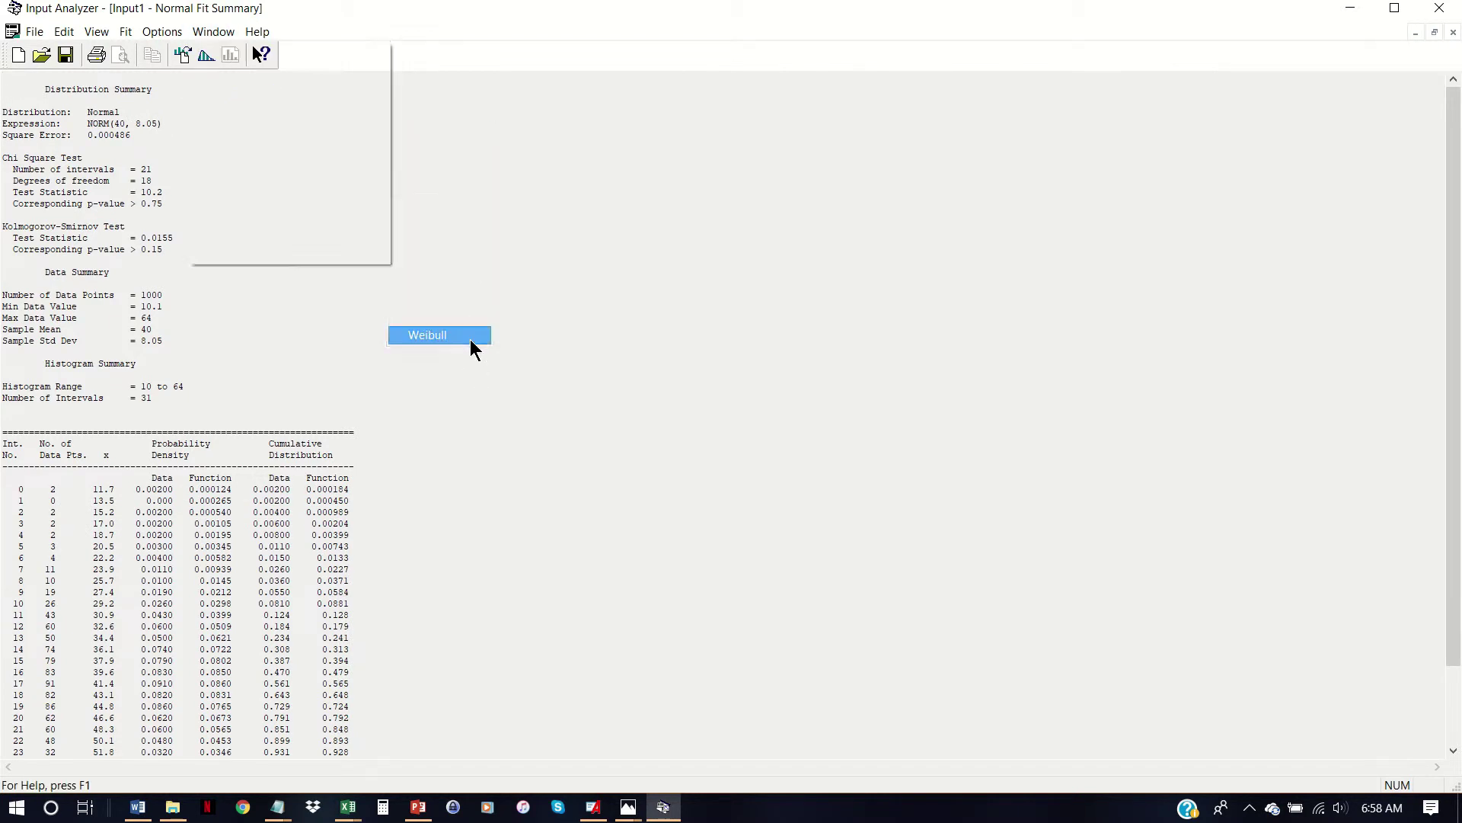
pyautogui.click(214, 32)
pyautogui.click(221, 70)
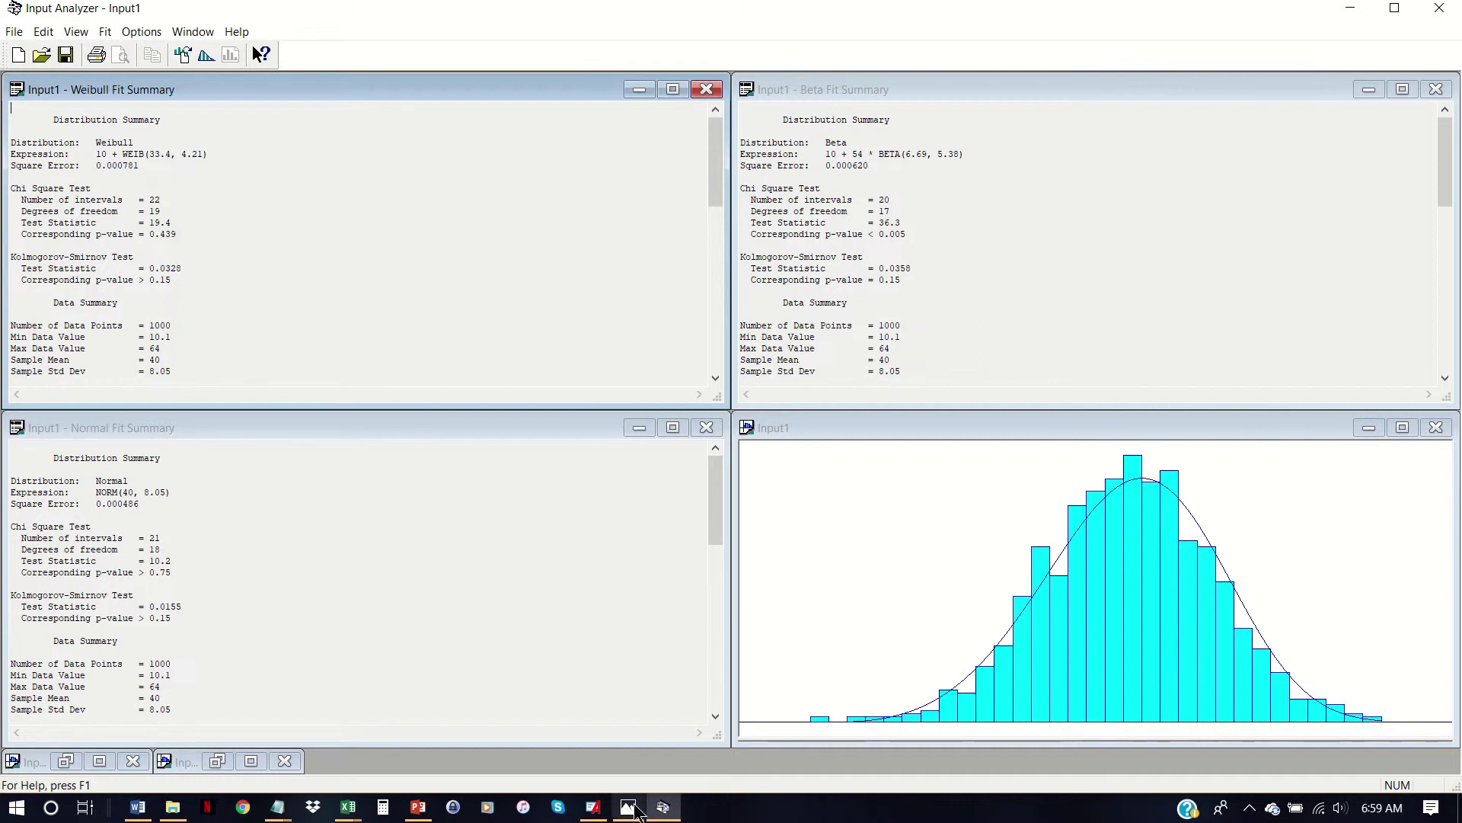
# Switch to Photos to review the error types and probabilities in Hypothesis Testing Truth Table.png
pyautogui.moveTo(628, 807)
pyautogui.click(670, 751)
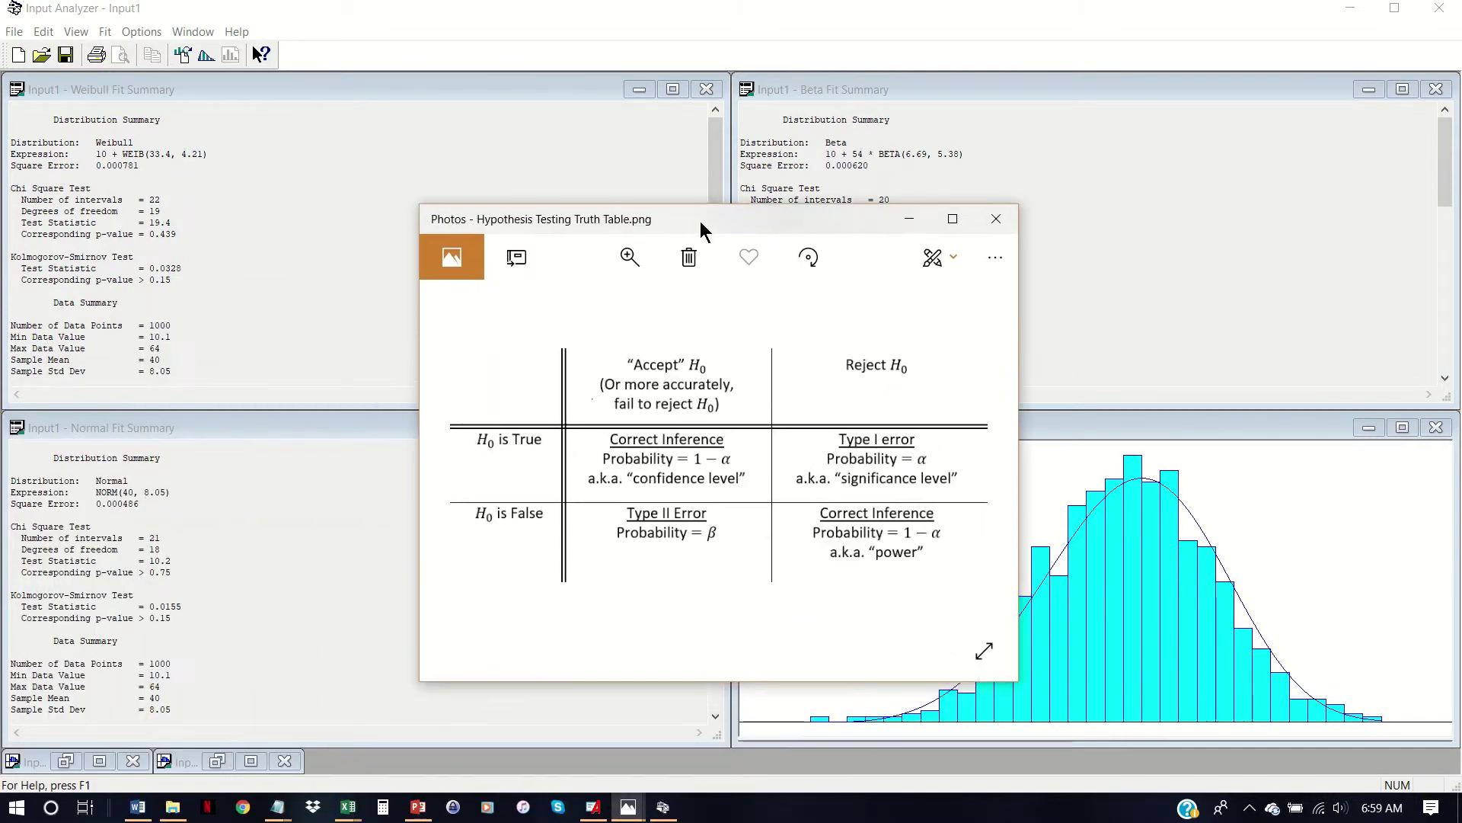
pyautogui.moveTo(701, 222); pyautogui.dragTo(692, 212)
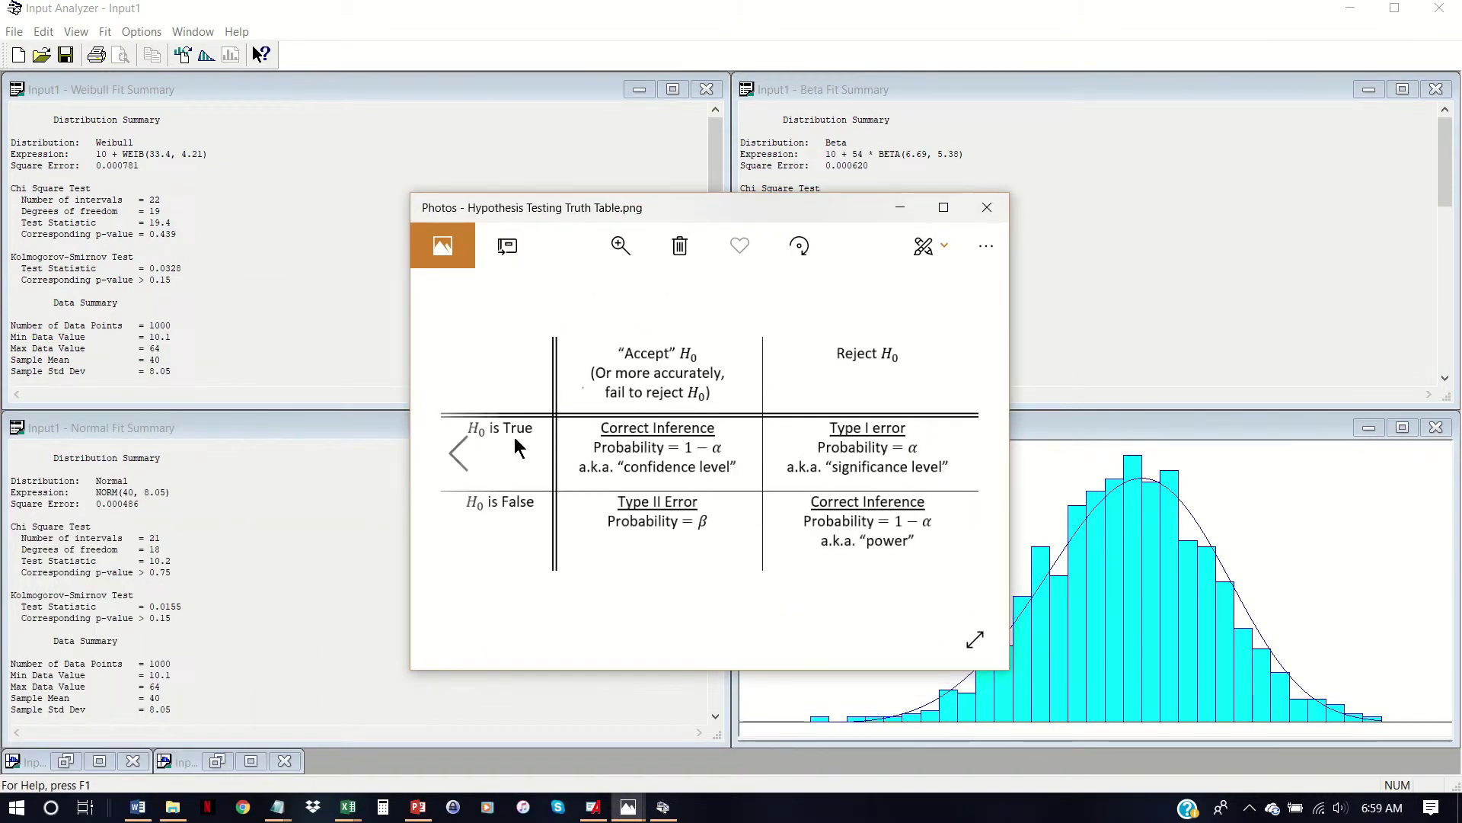
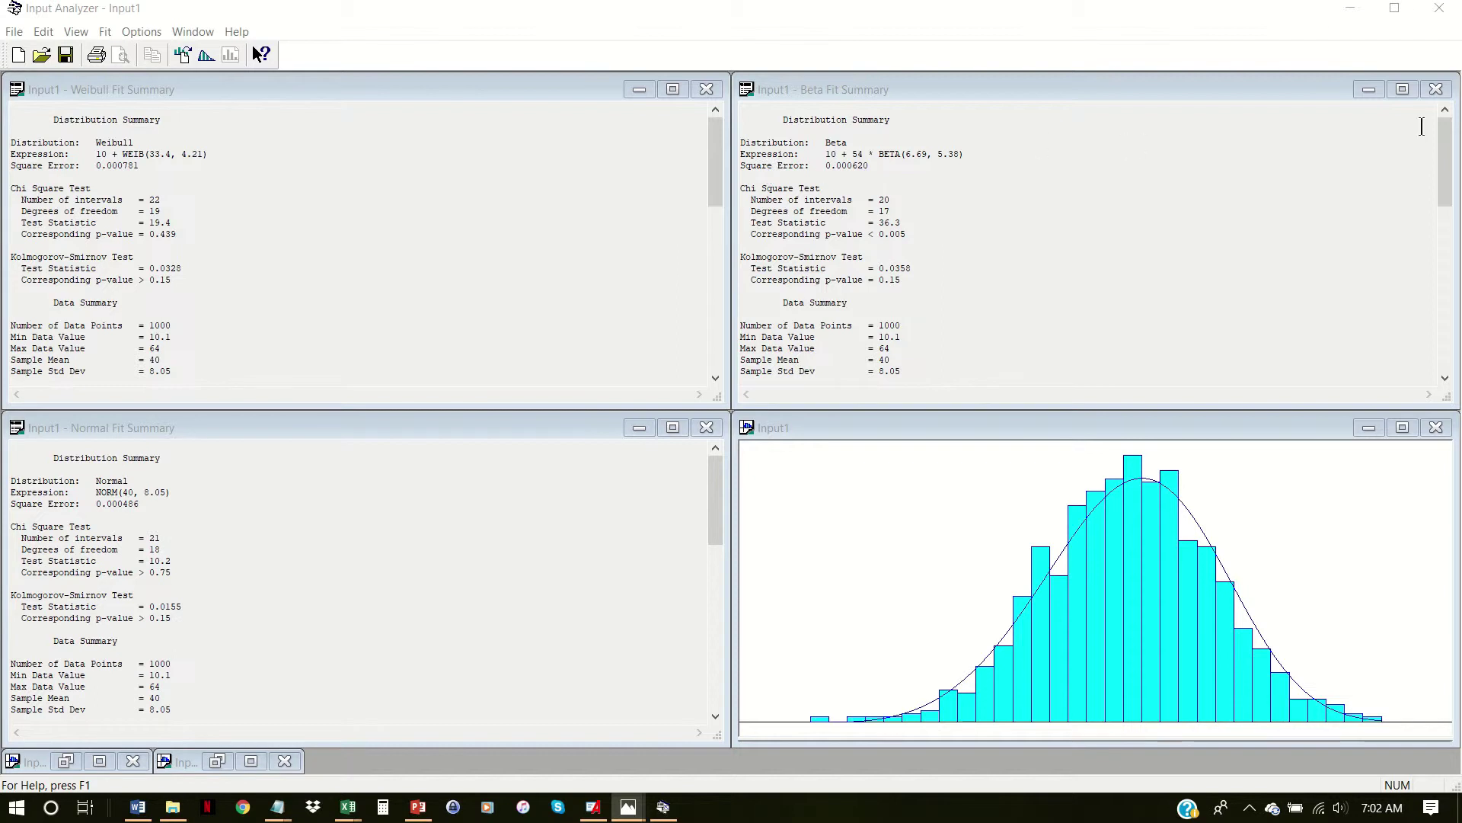
# Close the Beta Fit Summary and extend the Input1 window upward into the freed space
pyautogui.click(1436, 91)
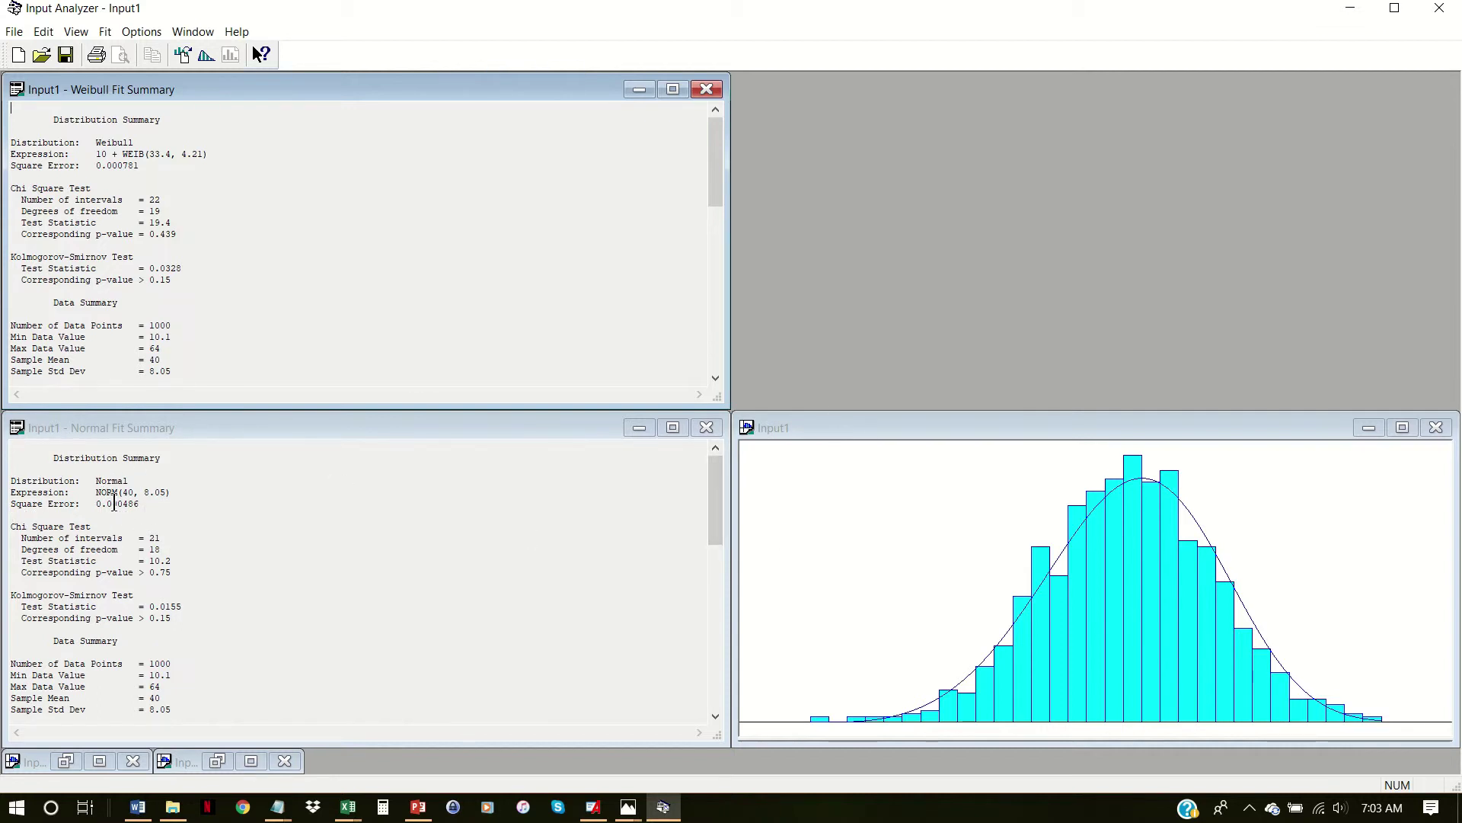
pyautogui.moveTo(830, 412); pyautogui.dragTo(830, 70)
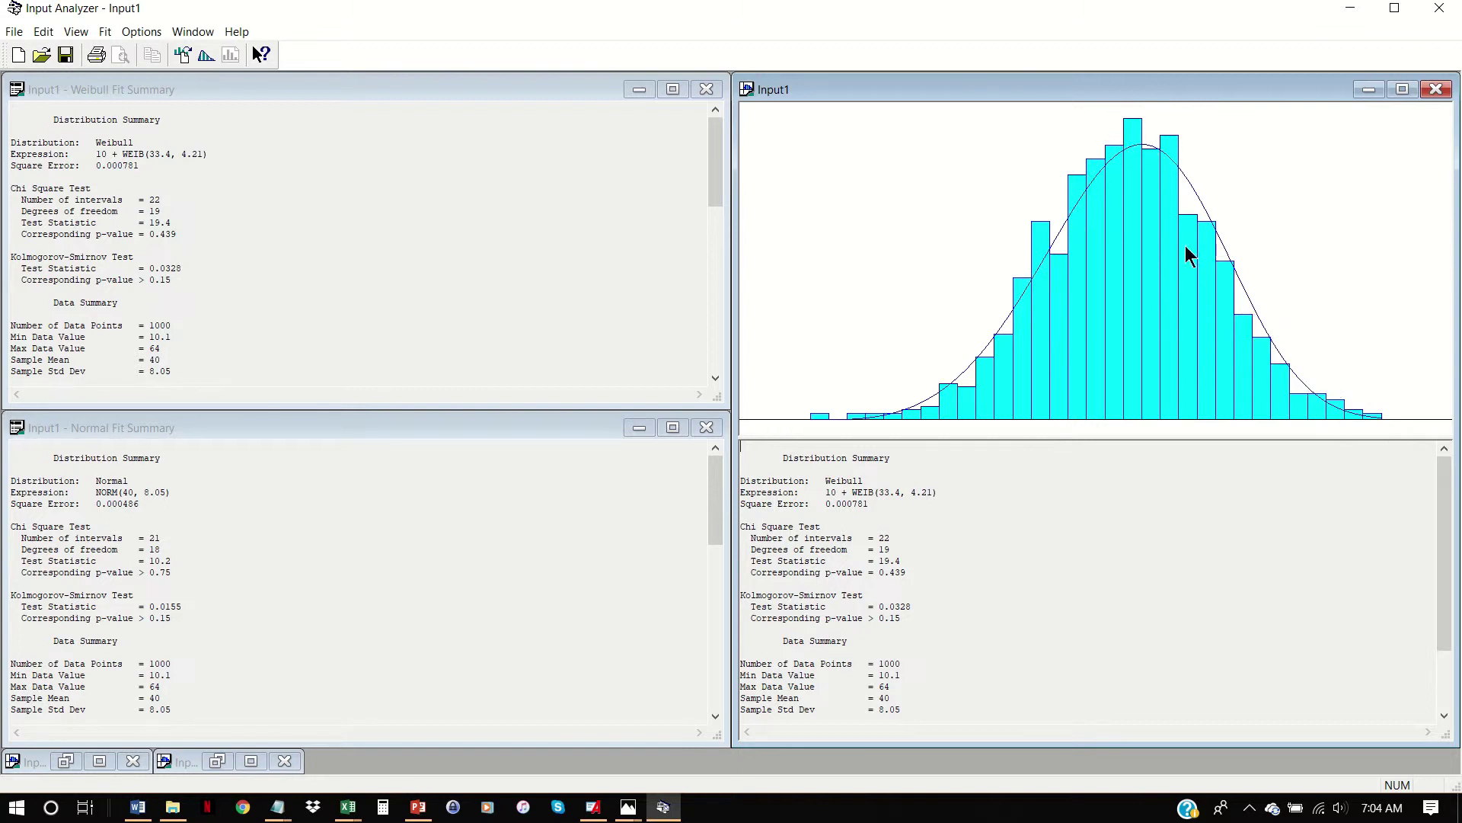
# Compare the Normal and Weibull curves on the Input1 histogram by alternating between the two fits, finishing with Normal
pyautogui.click(105, 31)
pyautogui.click(137, 181)
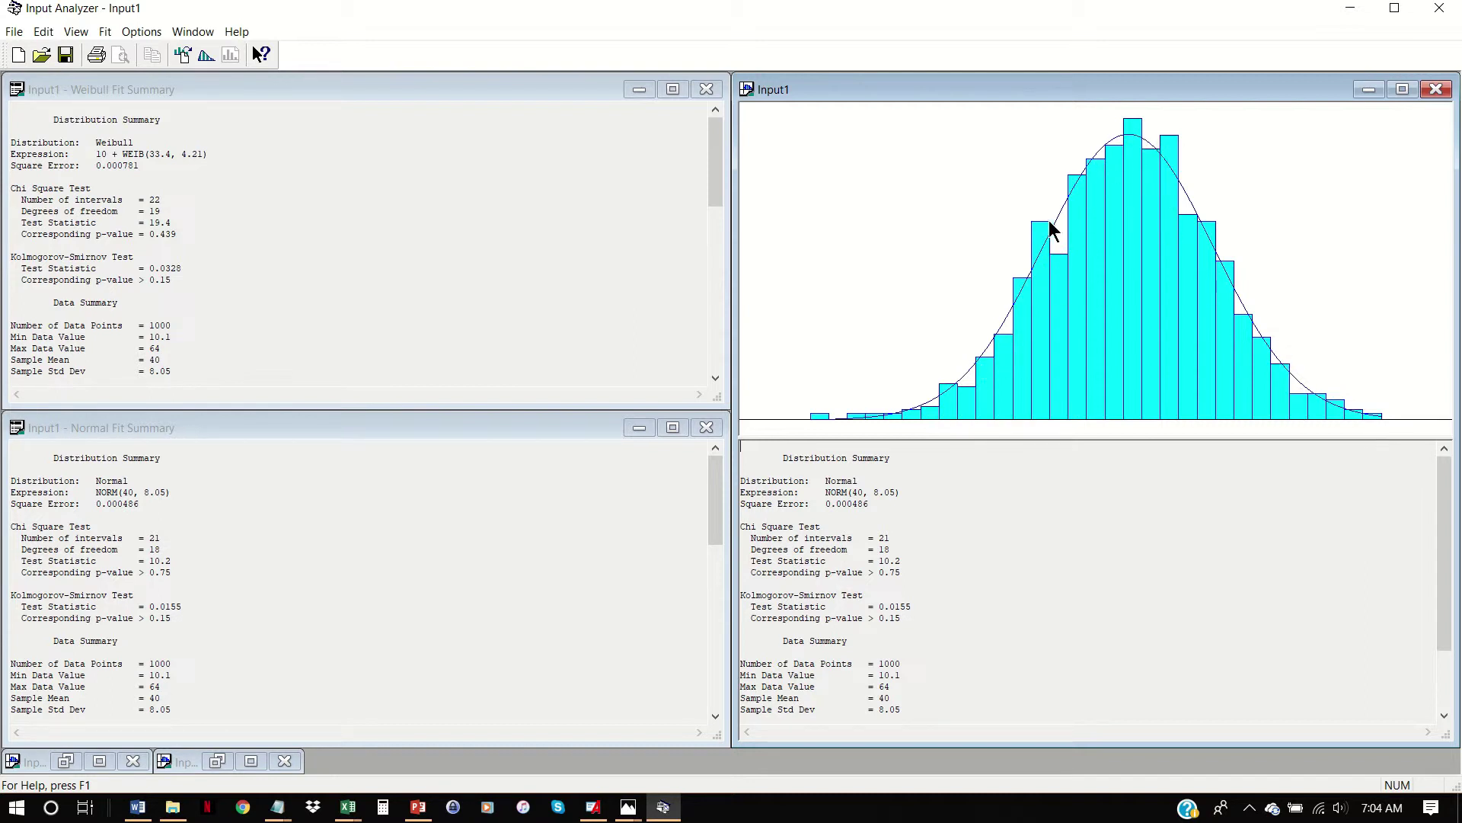
pyautogui.click(141, 31)
pyautogui.moveTo(105, 31)
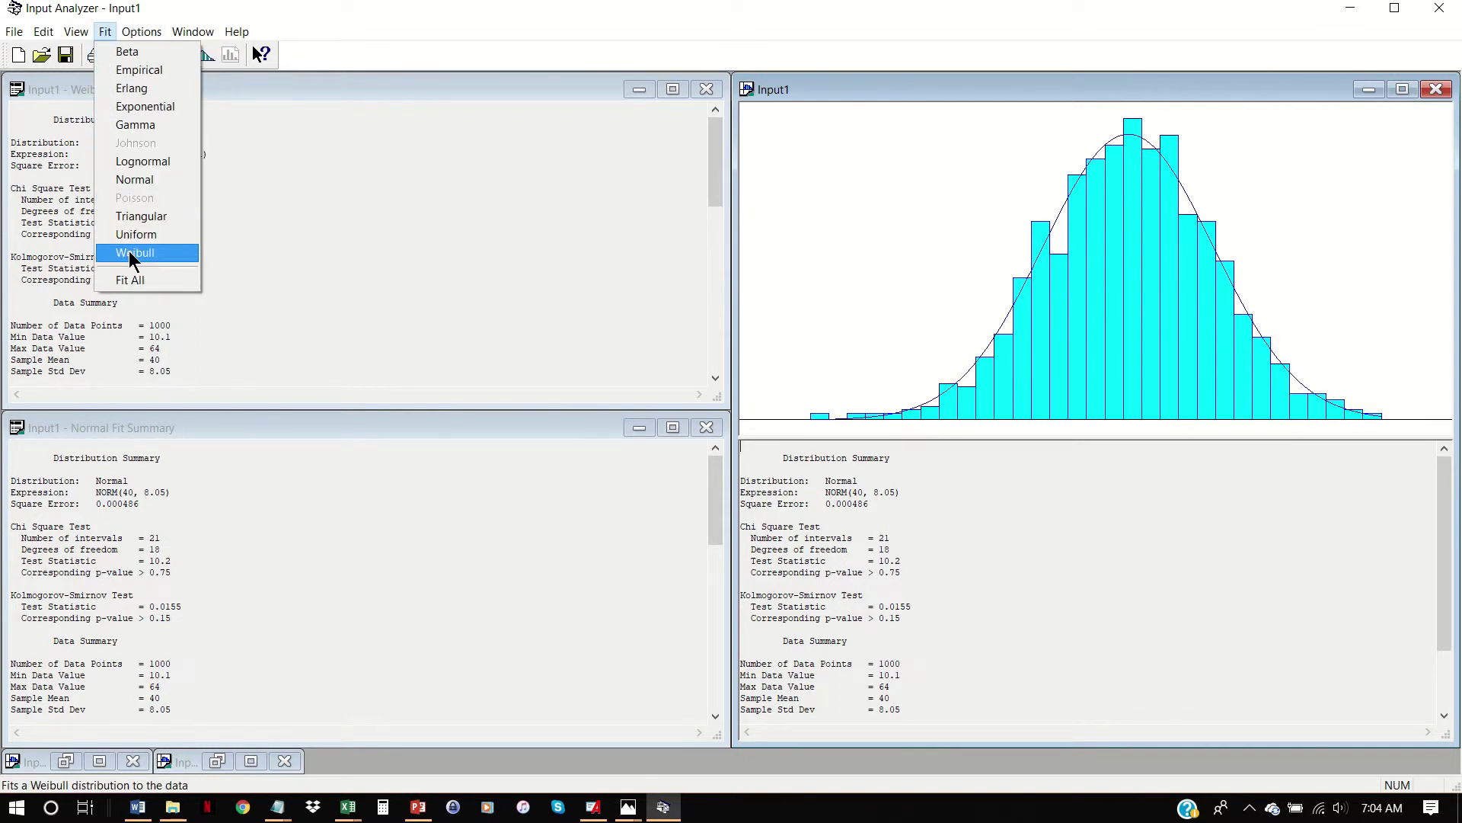
pyautogui.click(125, 252)
pyautogui.click(105, 31)
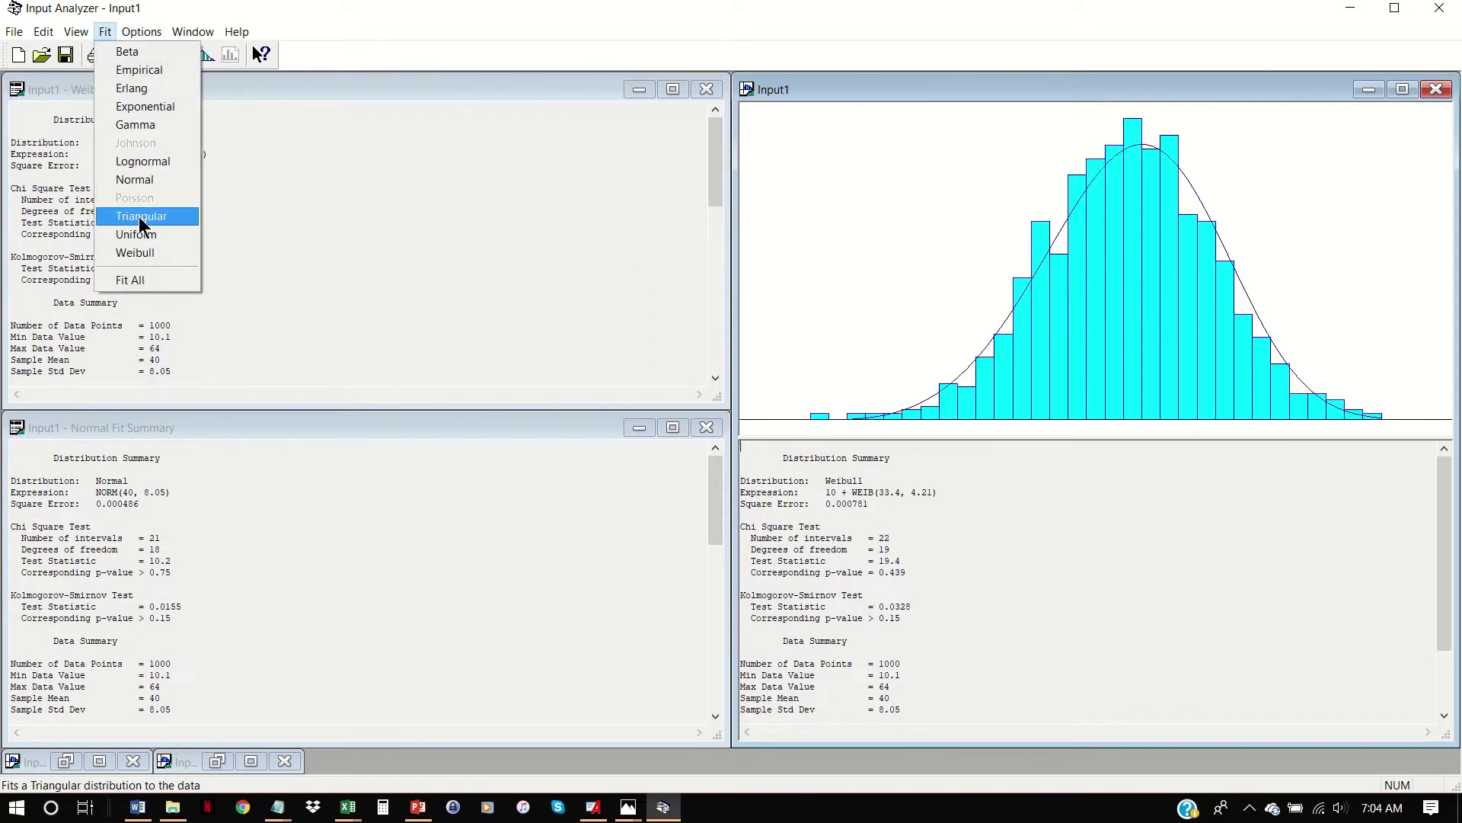
pyautogui.click(153, 181)
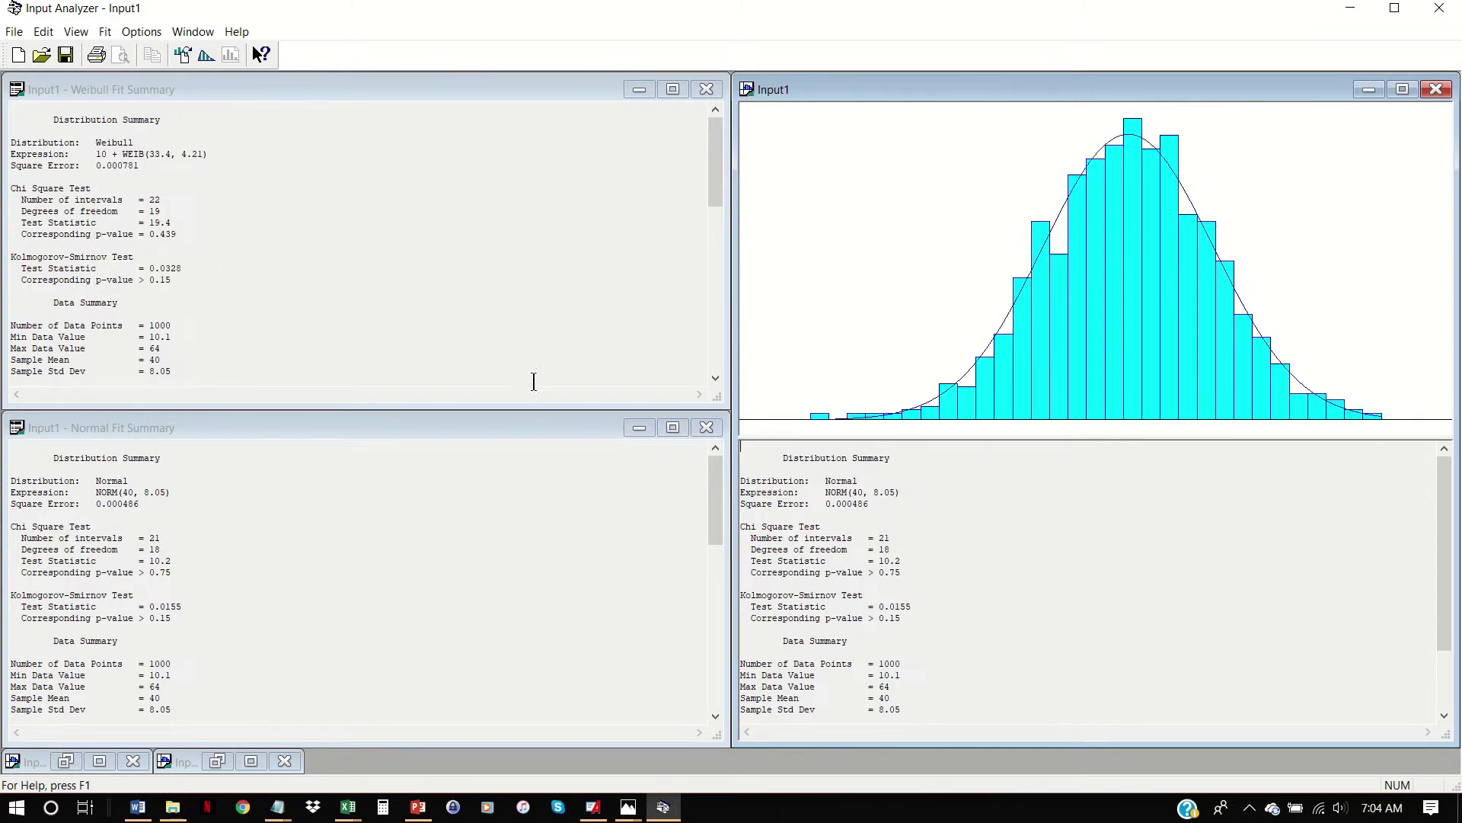
# Close the Weibull and Normal fit summaries, keeping the Input1 window open
pyautogui.click(510, 525)
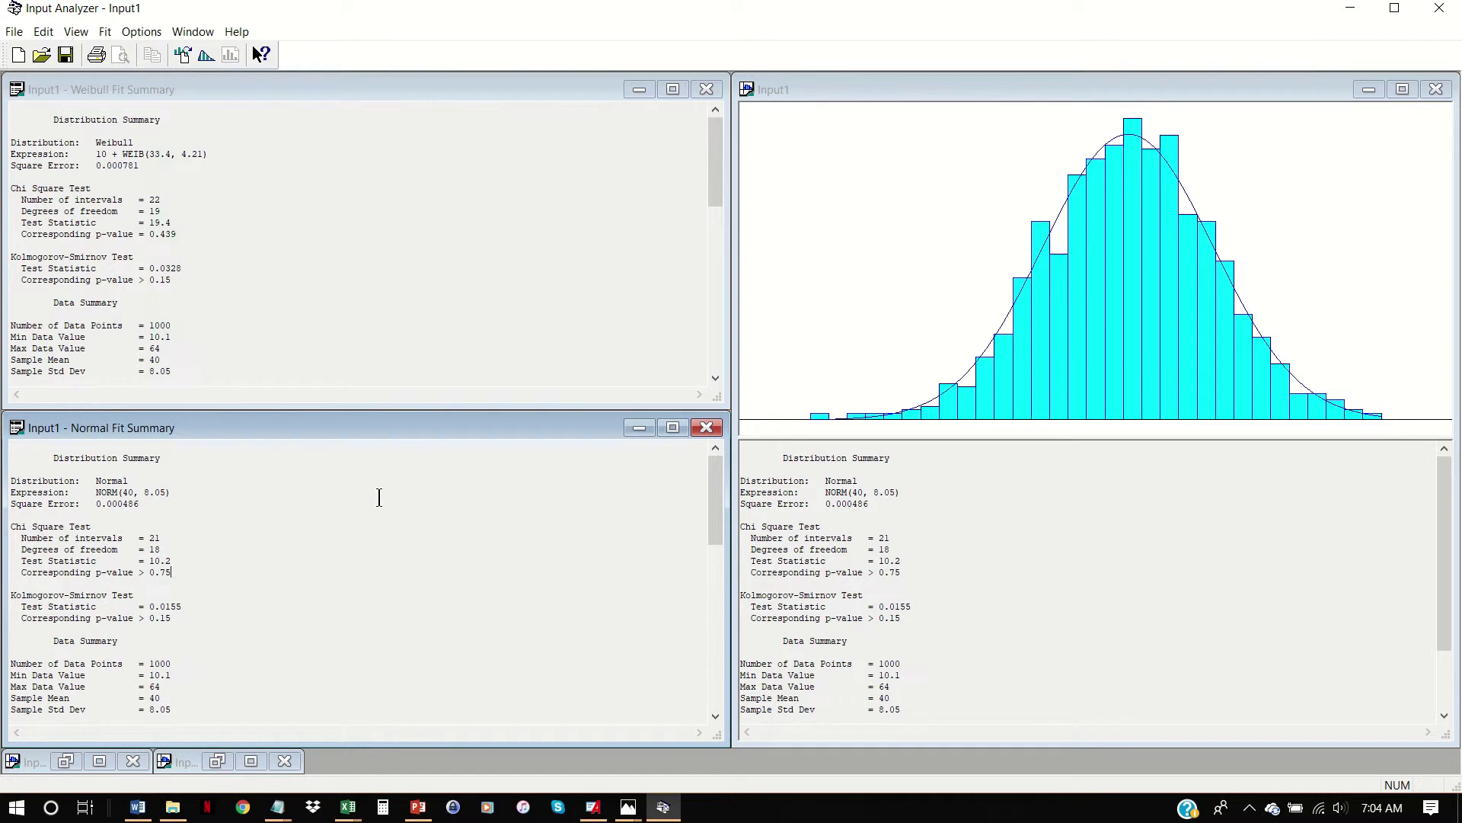
pyautogui.click(347, 575)
pyautogui.click(706, 90)
pyautogui.click(706, 427)
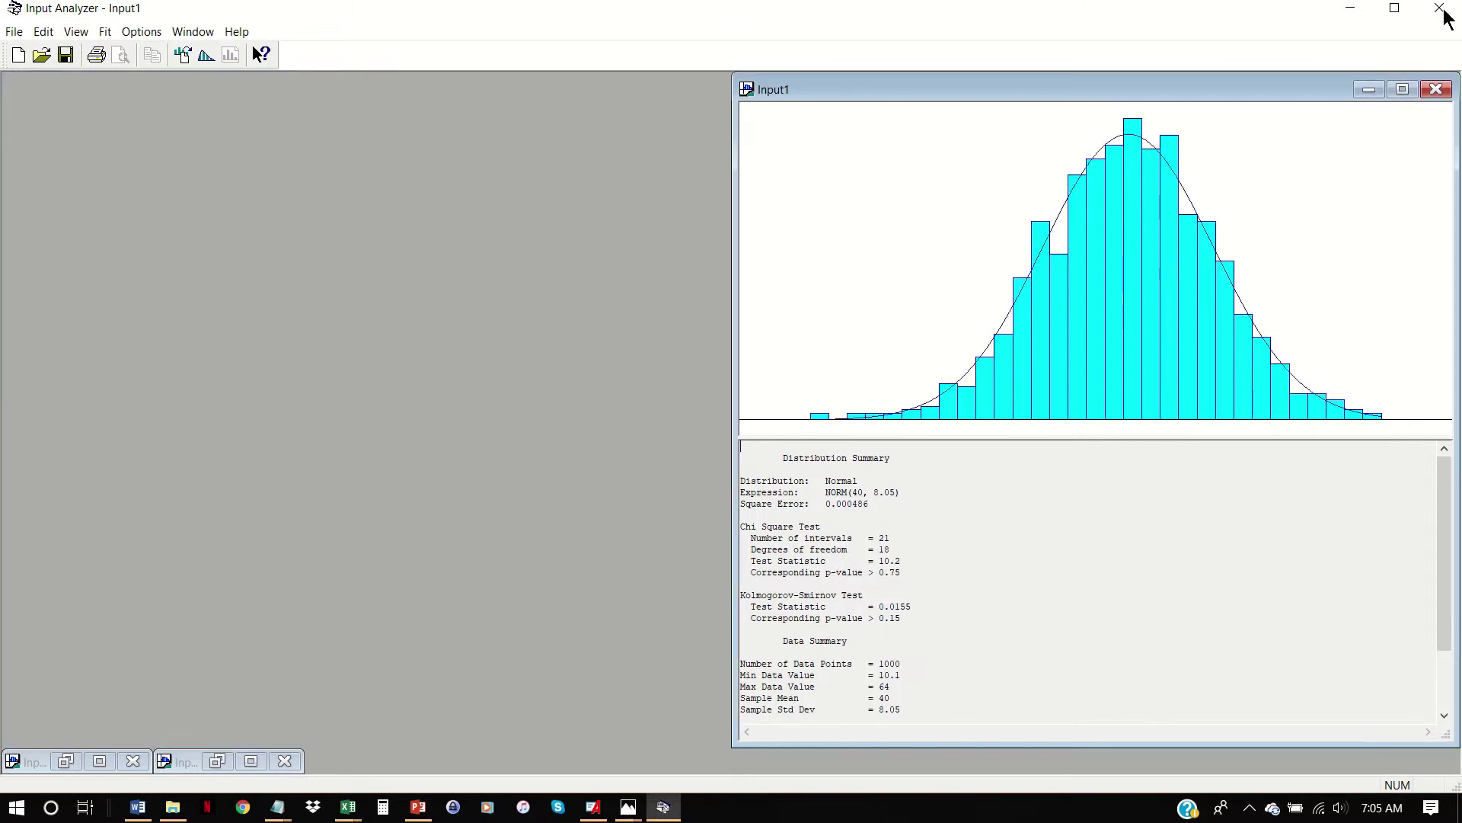
# Close the Input1 window, check the Input3 histogram and minimize it again, and maximize the Input2 window
pyautogui.click(1437, 89)
pyautogui.click(731, 449)
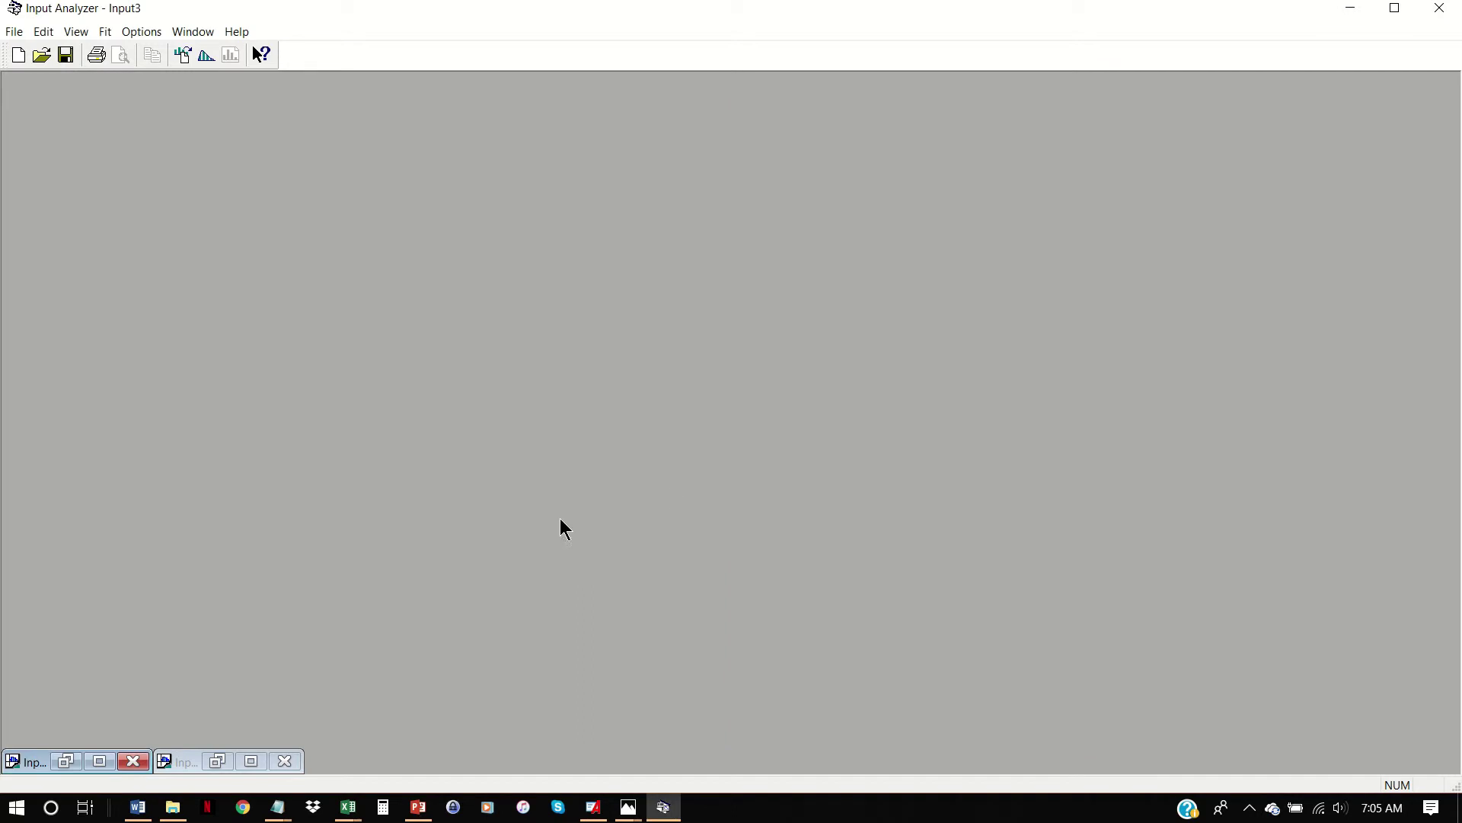
pyautogui.click(99, 761)
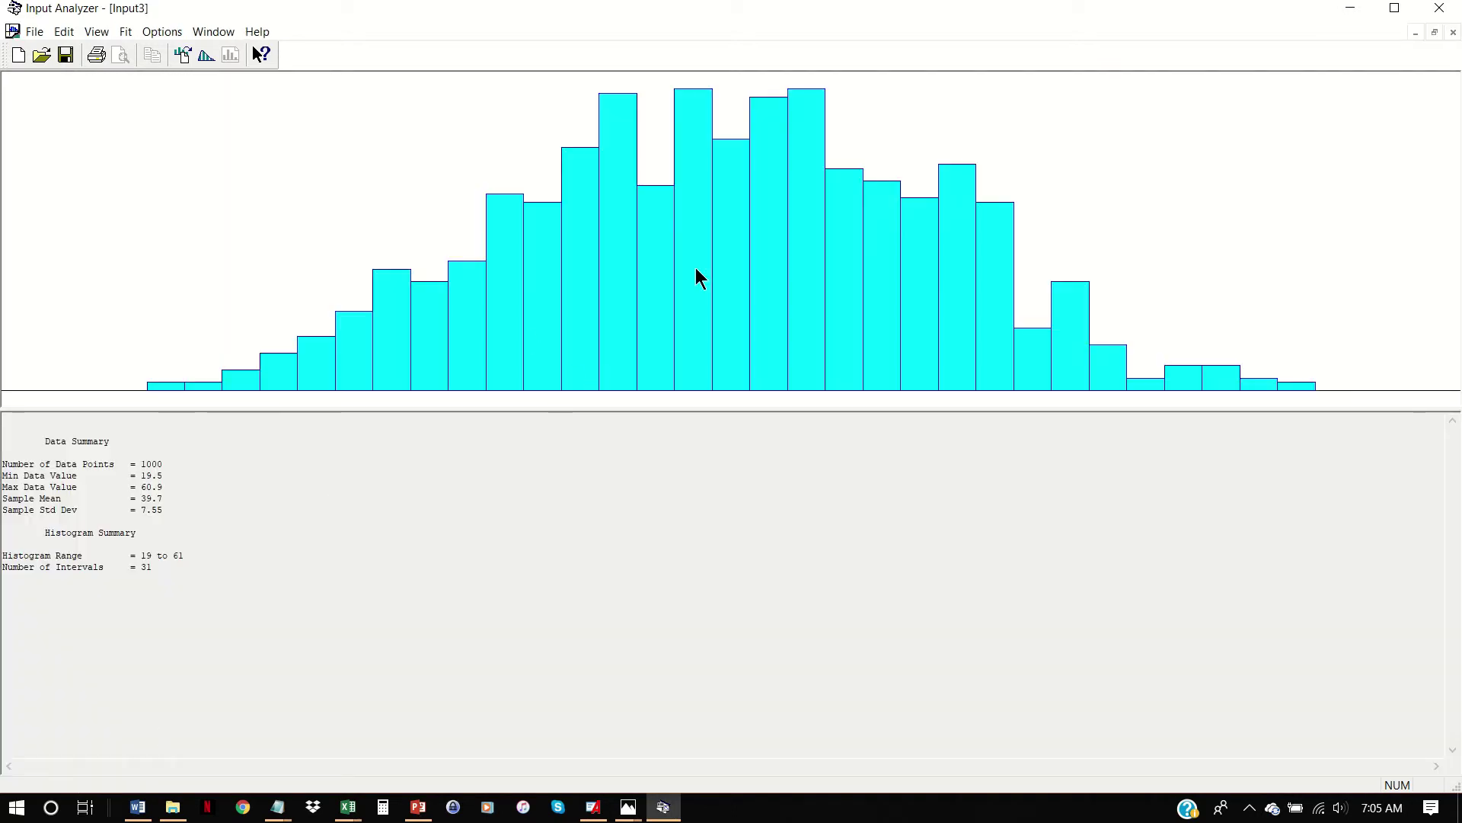
pyautogui.click(1415, 33)
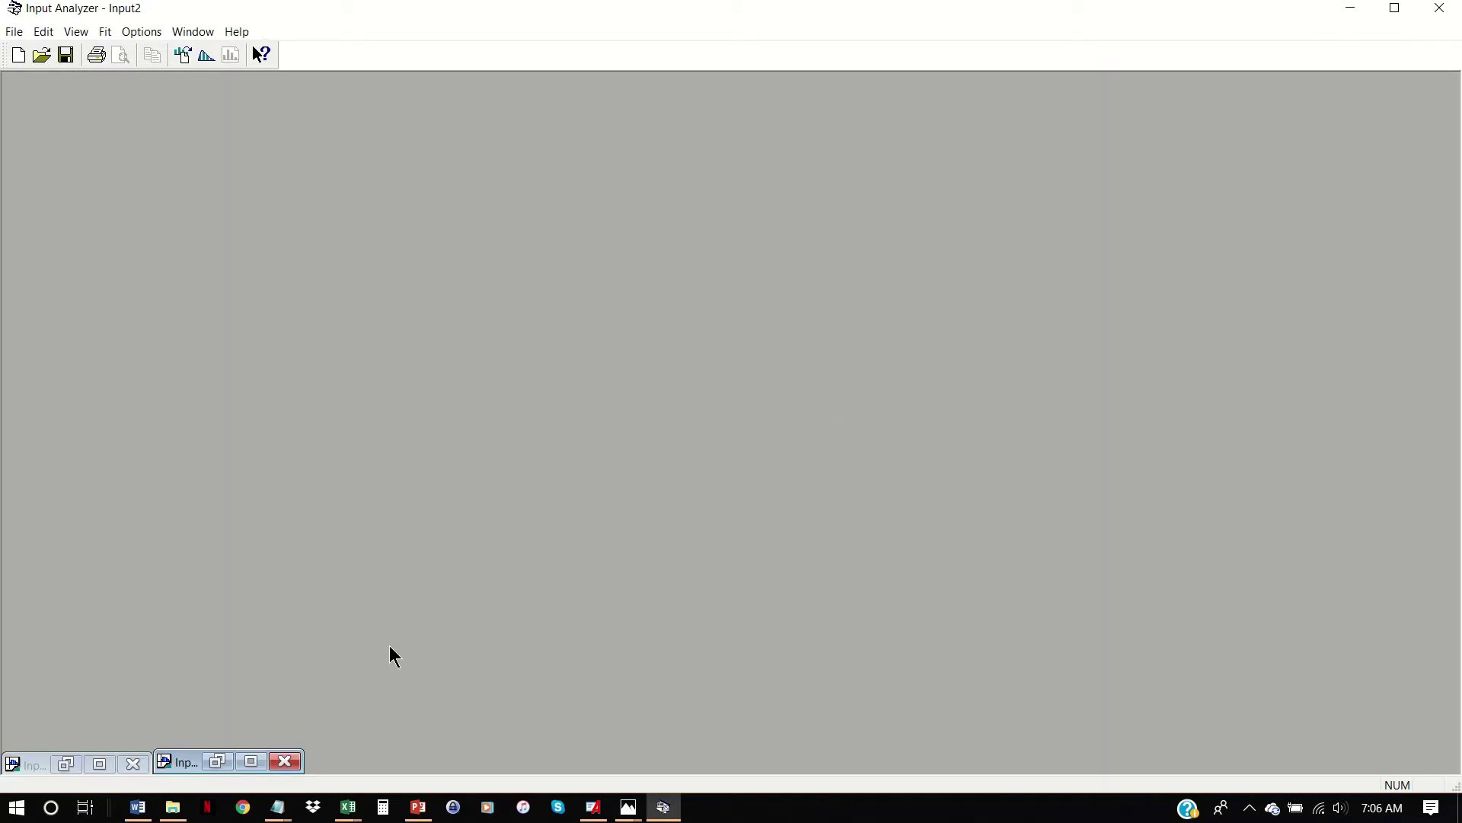
pyautogui.click(258, 759)
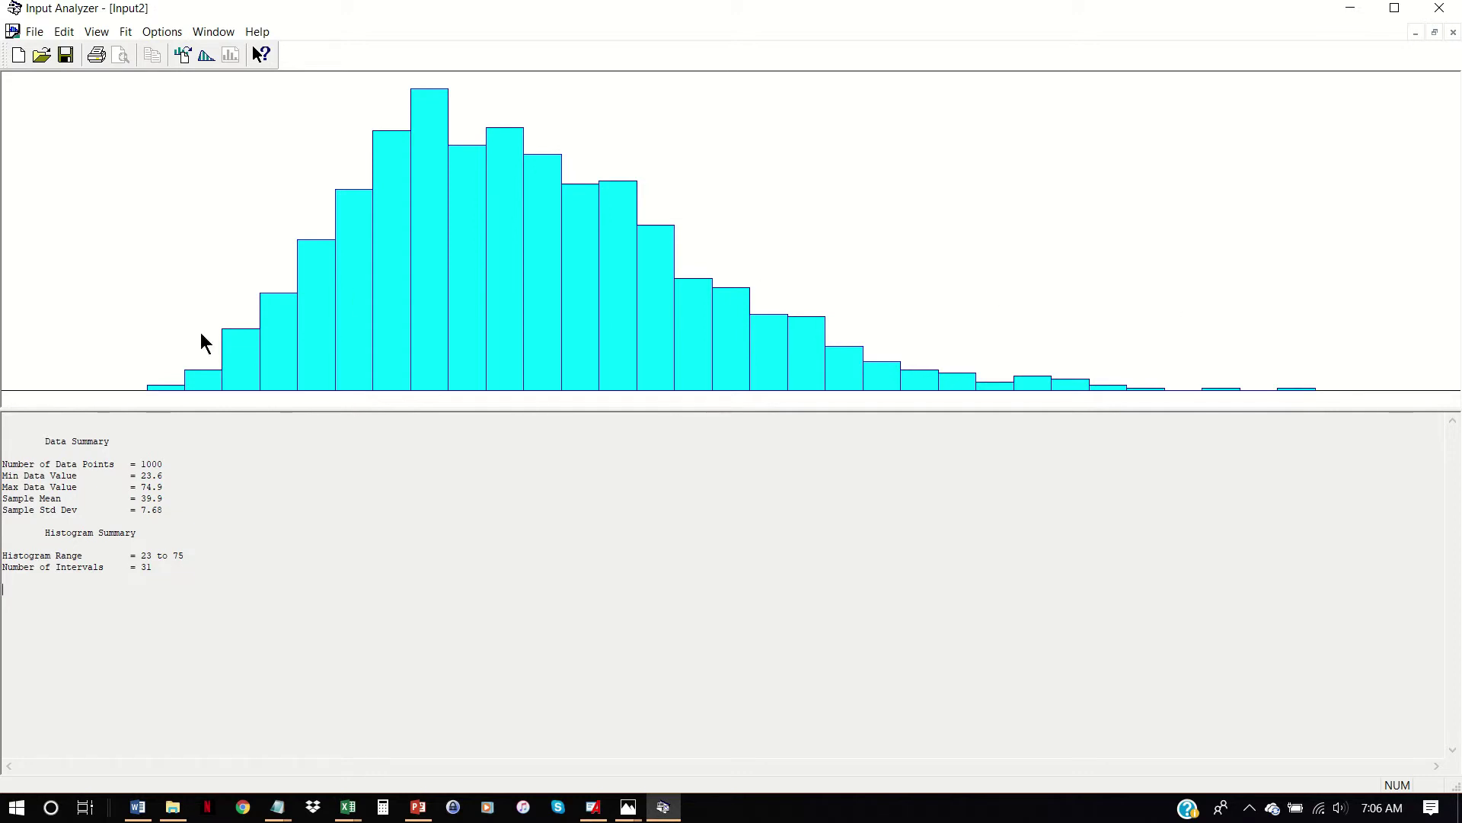
# Fit all distributions to the Input2 data and open its Fit All Summary to review the square errors
pyautogui.click(126, 34)
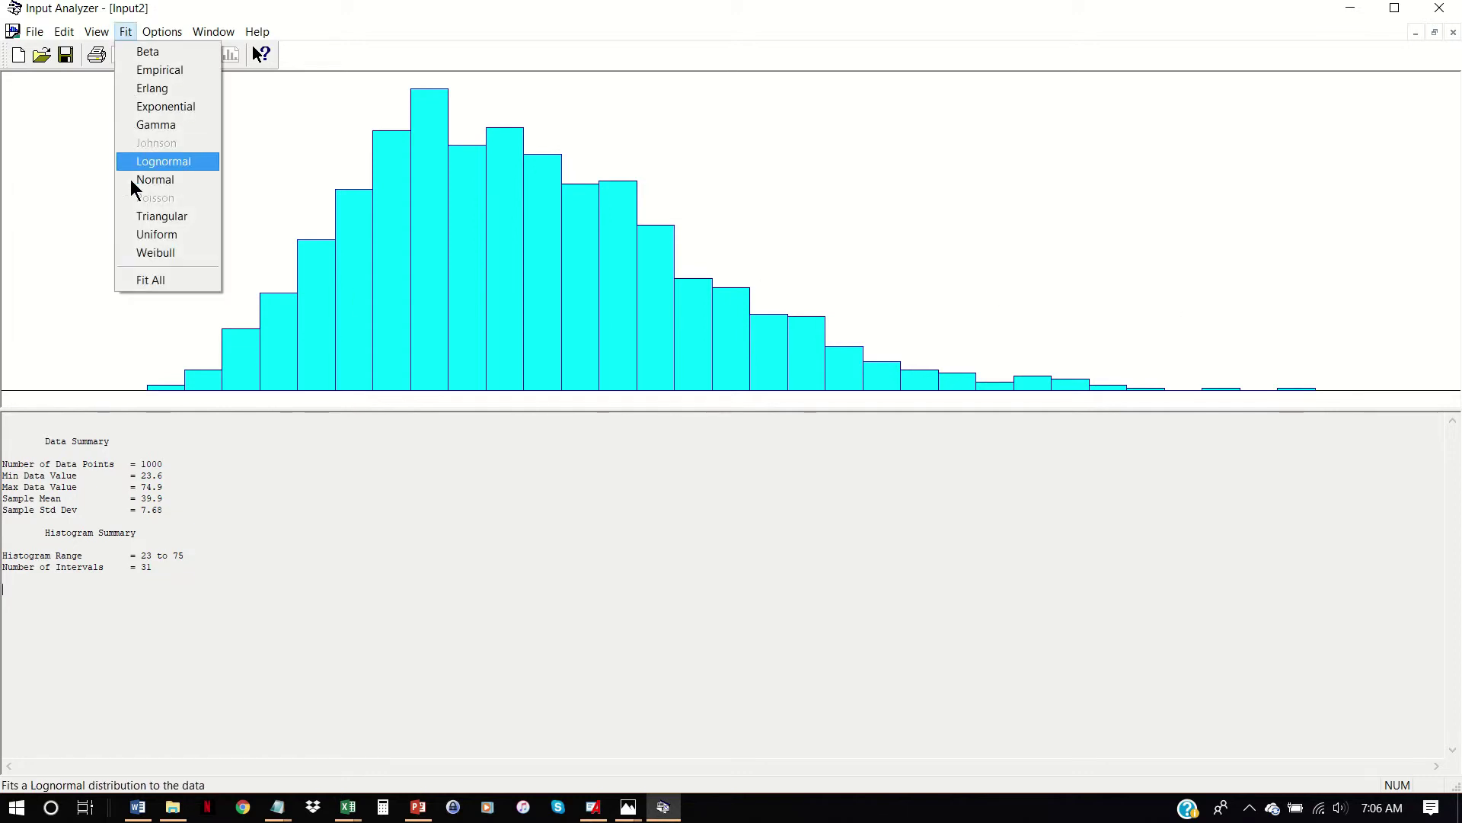
pyautogui.click(128, 34)
pyautogui.click(126, 34)
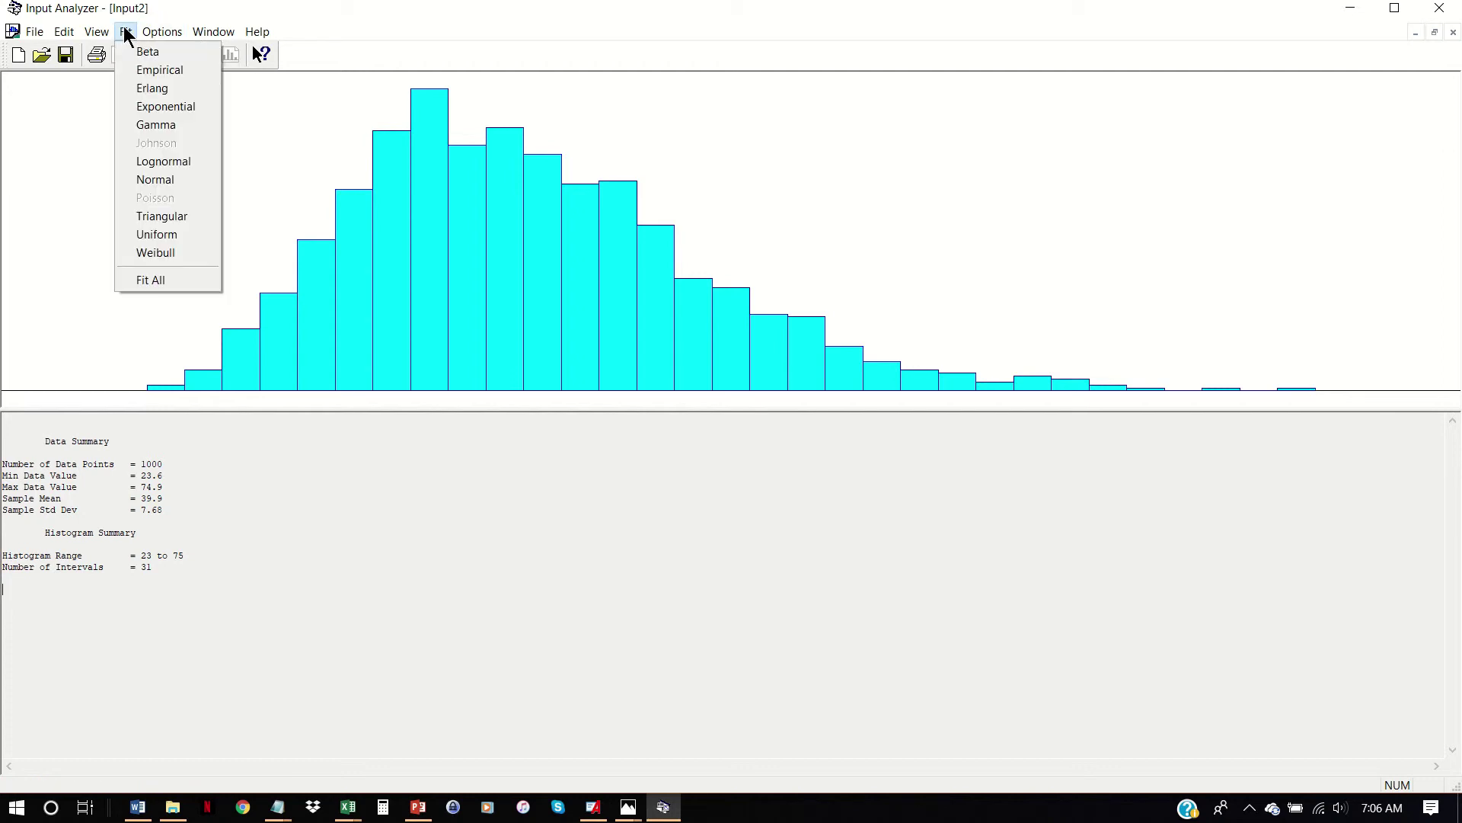
pyautogui.click(151, 279)
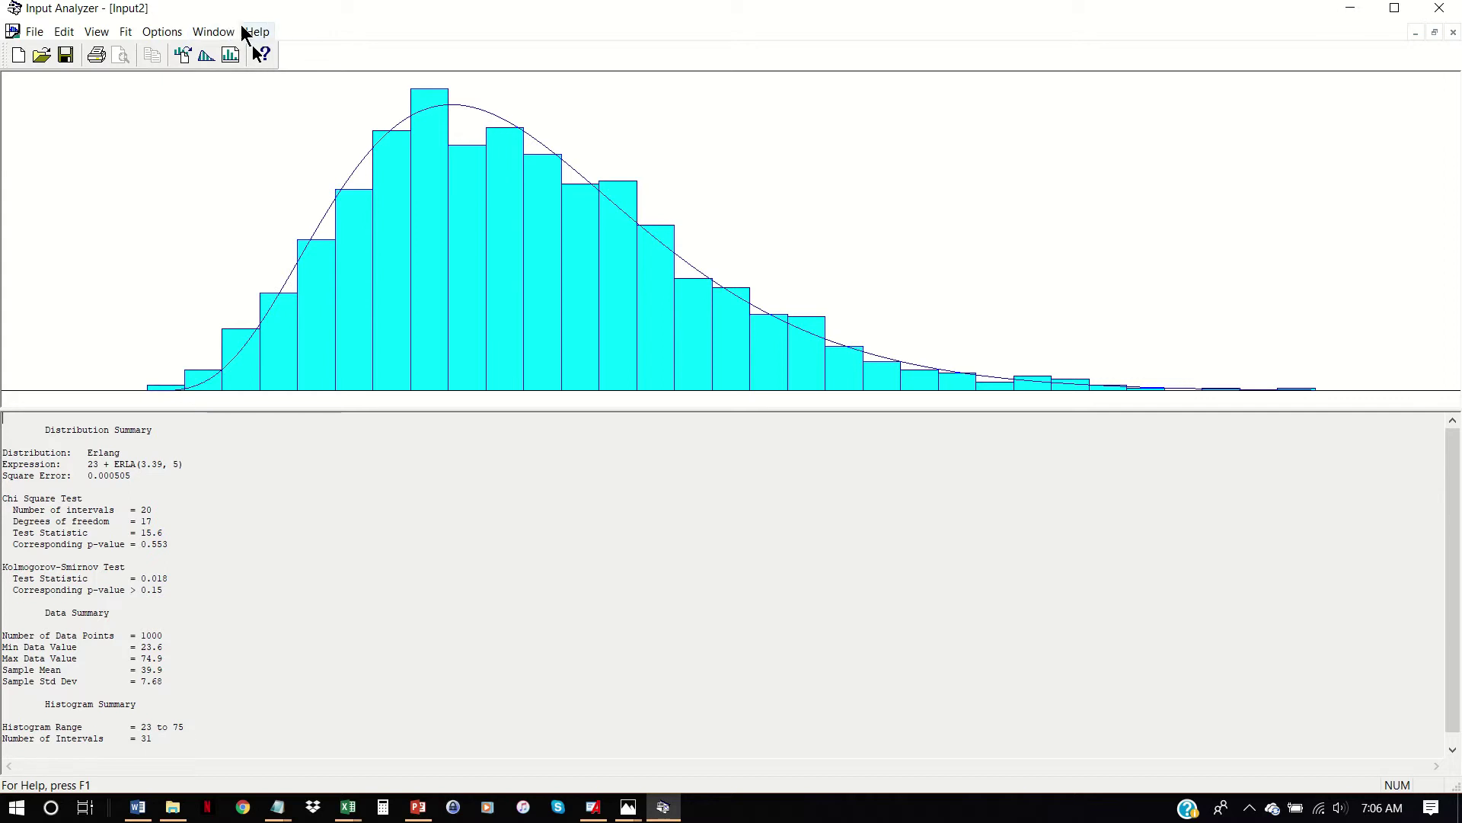
pyautogui.click(216, 32)
pyautogui.moveTo(253, 140)
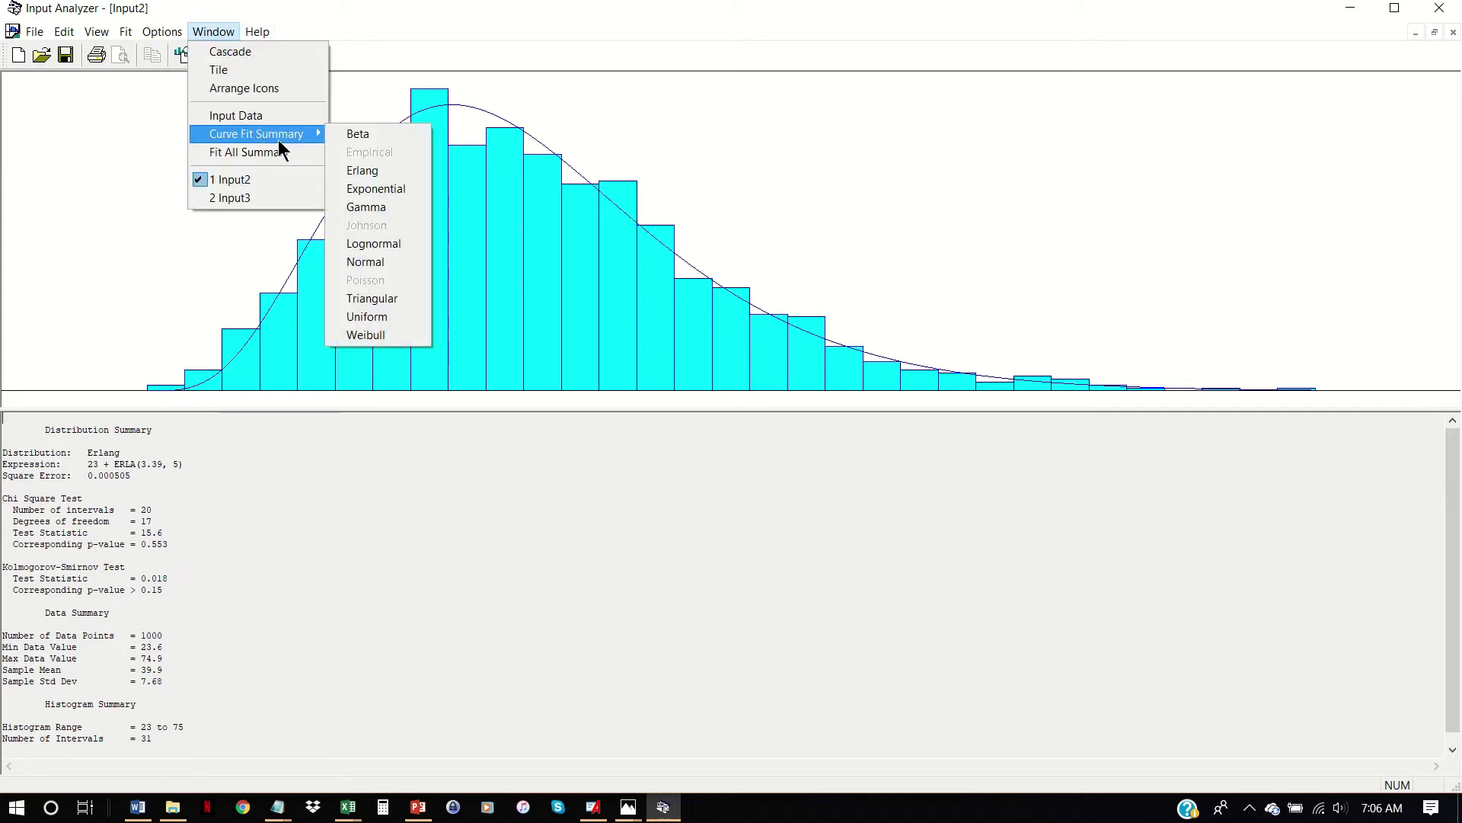
pyautogui.click(278, 152)
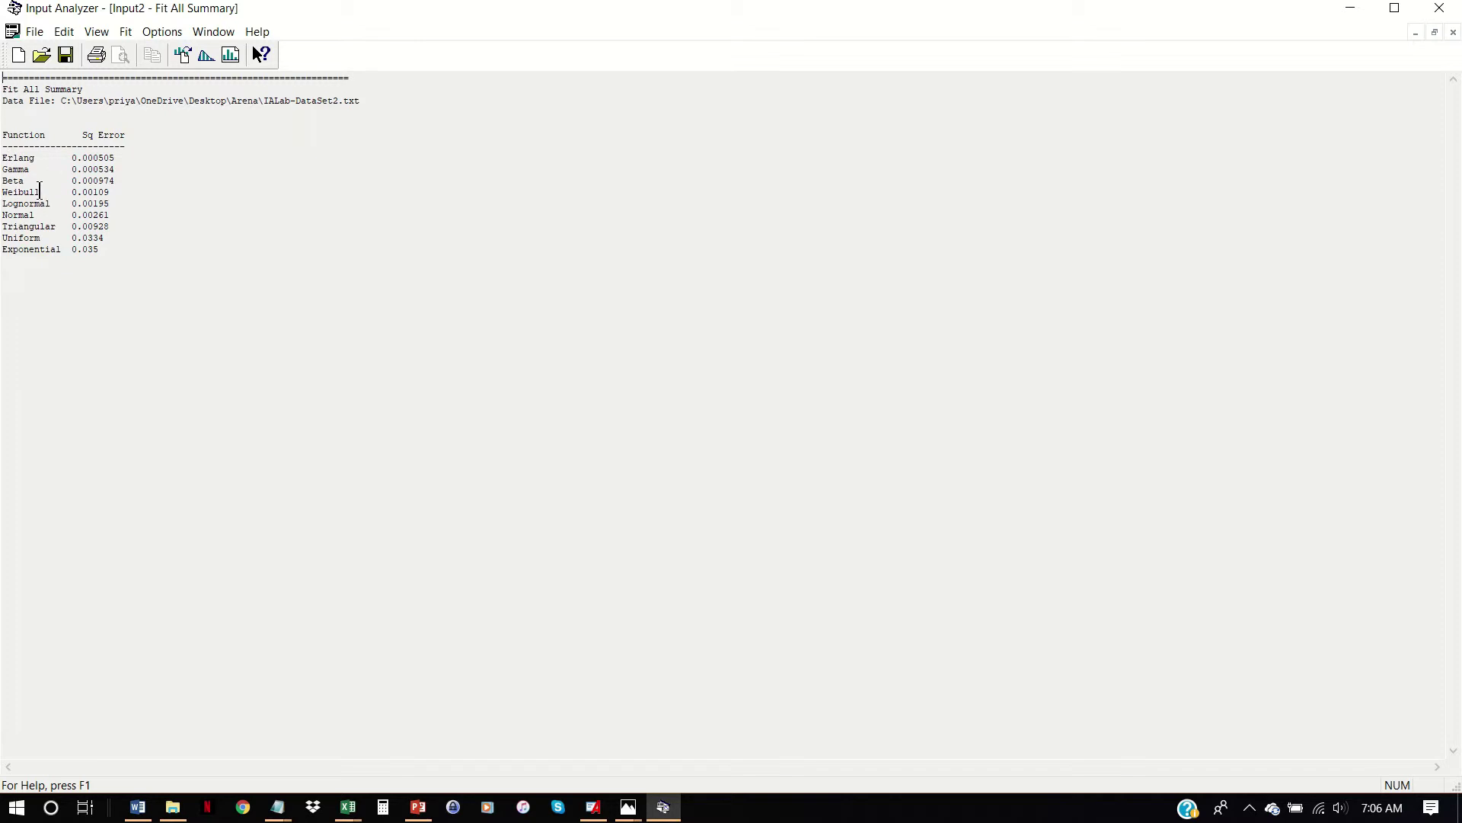
# Open the Erlang Fit Summary for Input2 to read its test results, and return to the Fit All Summary
pyautogui.click(218, 34)
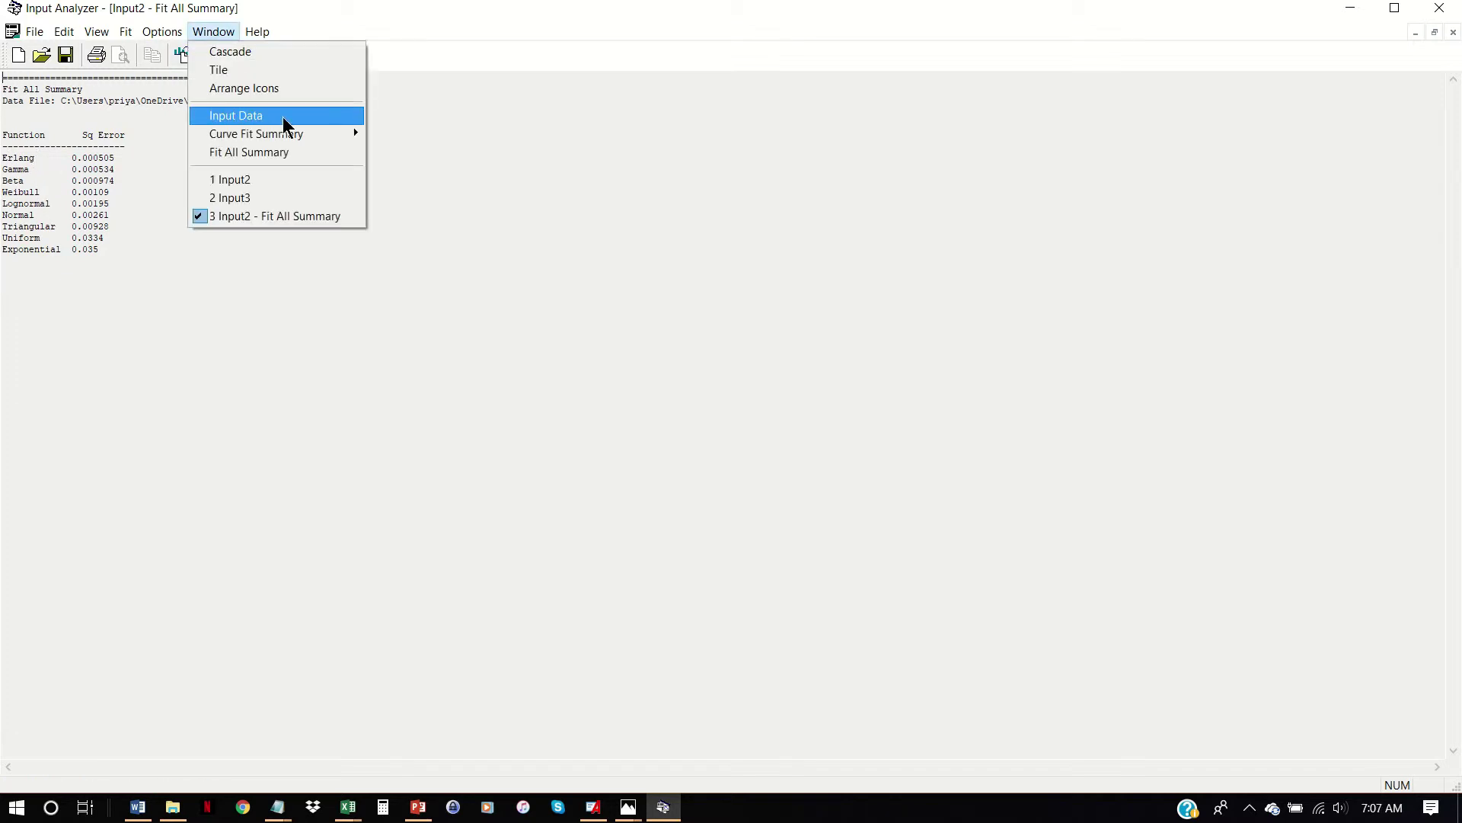
pyautogui.moveTo(354, 137)
pyautogui.click(414, 171)
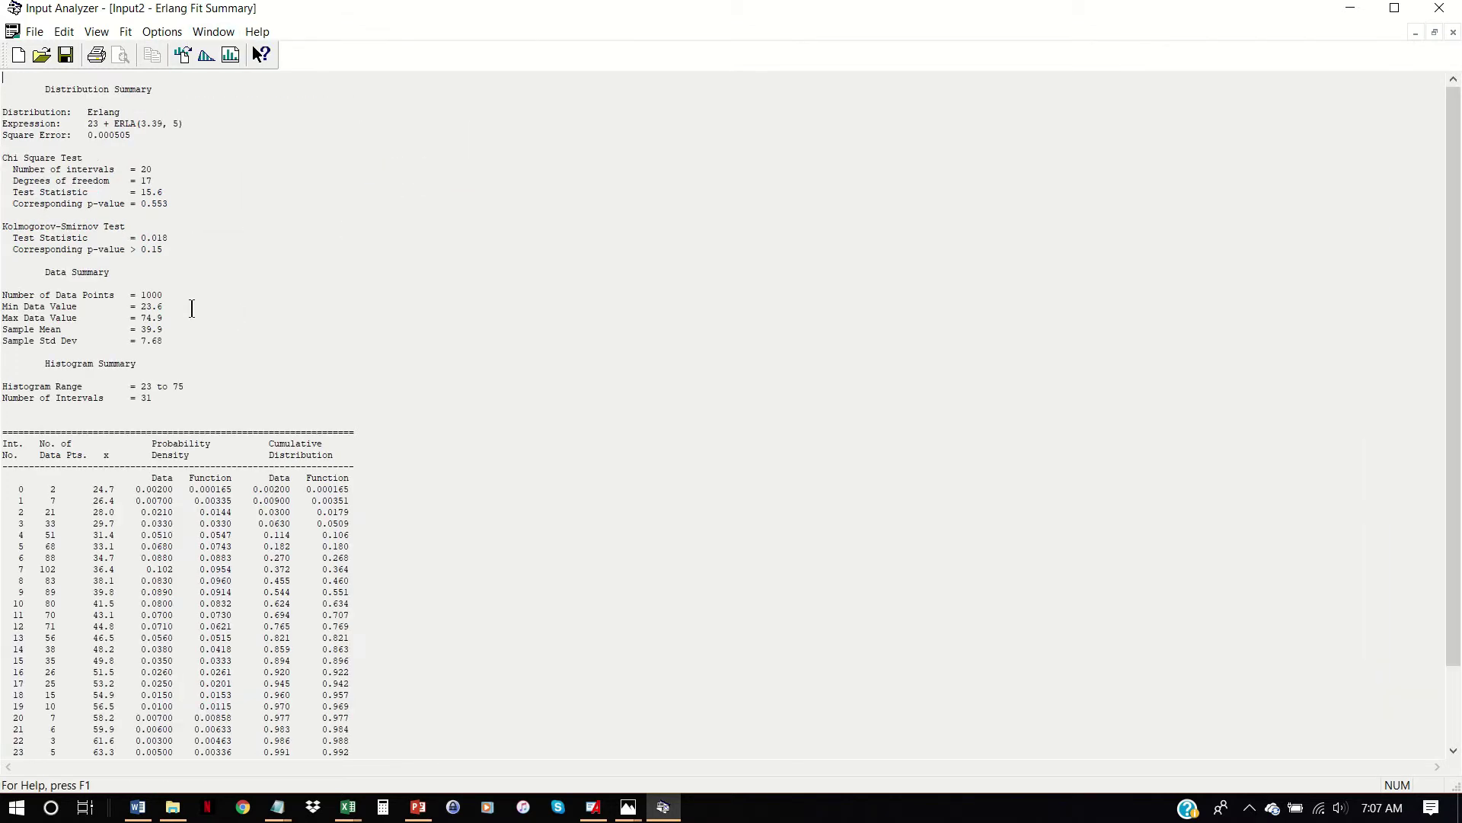
pyautogui.click(213, 31)
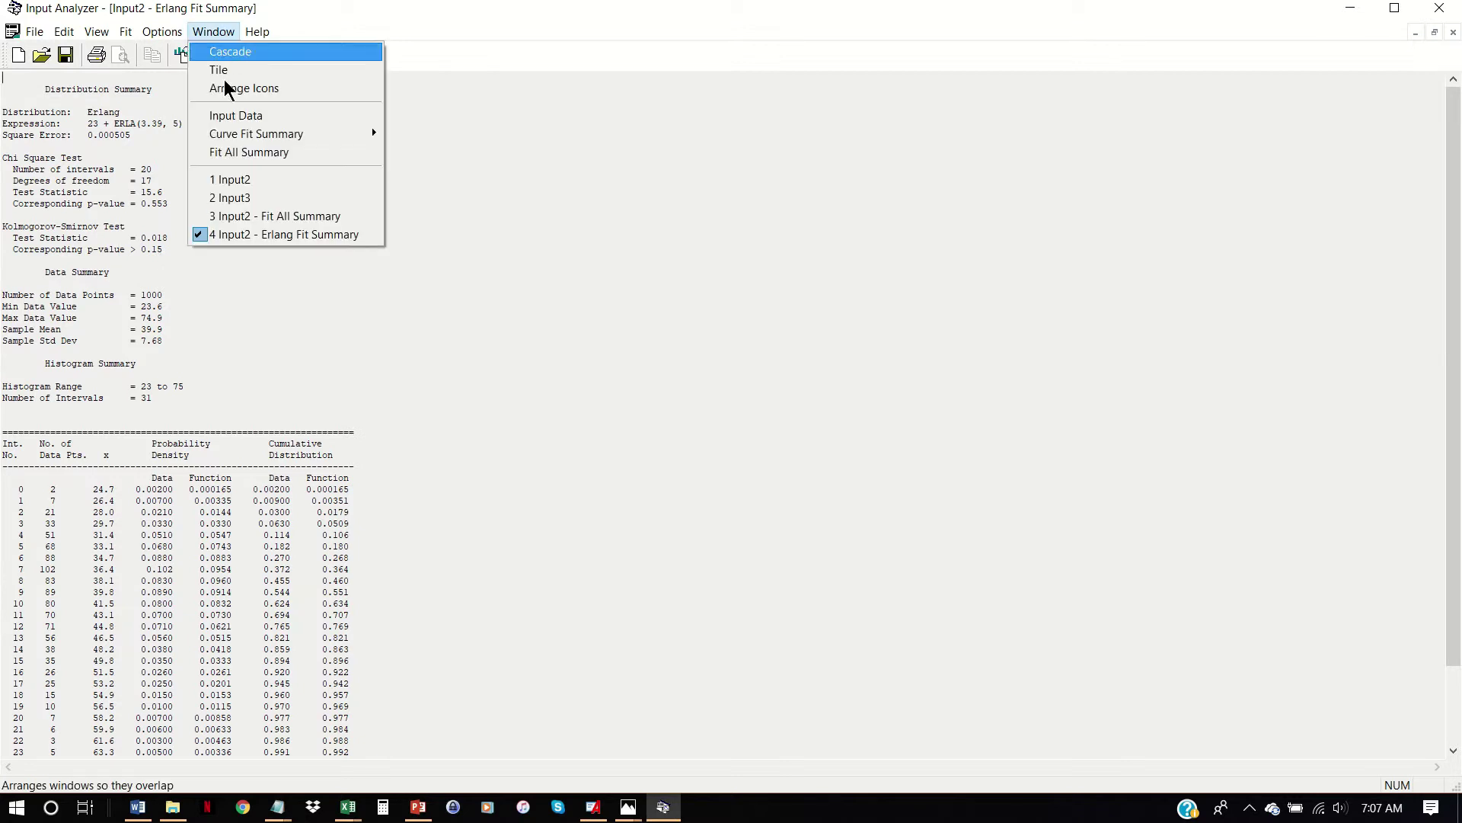
pyautogui.click(239, 151)
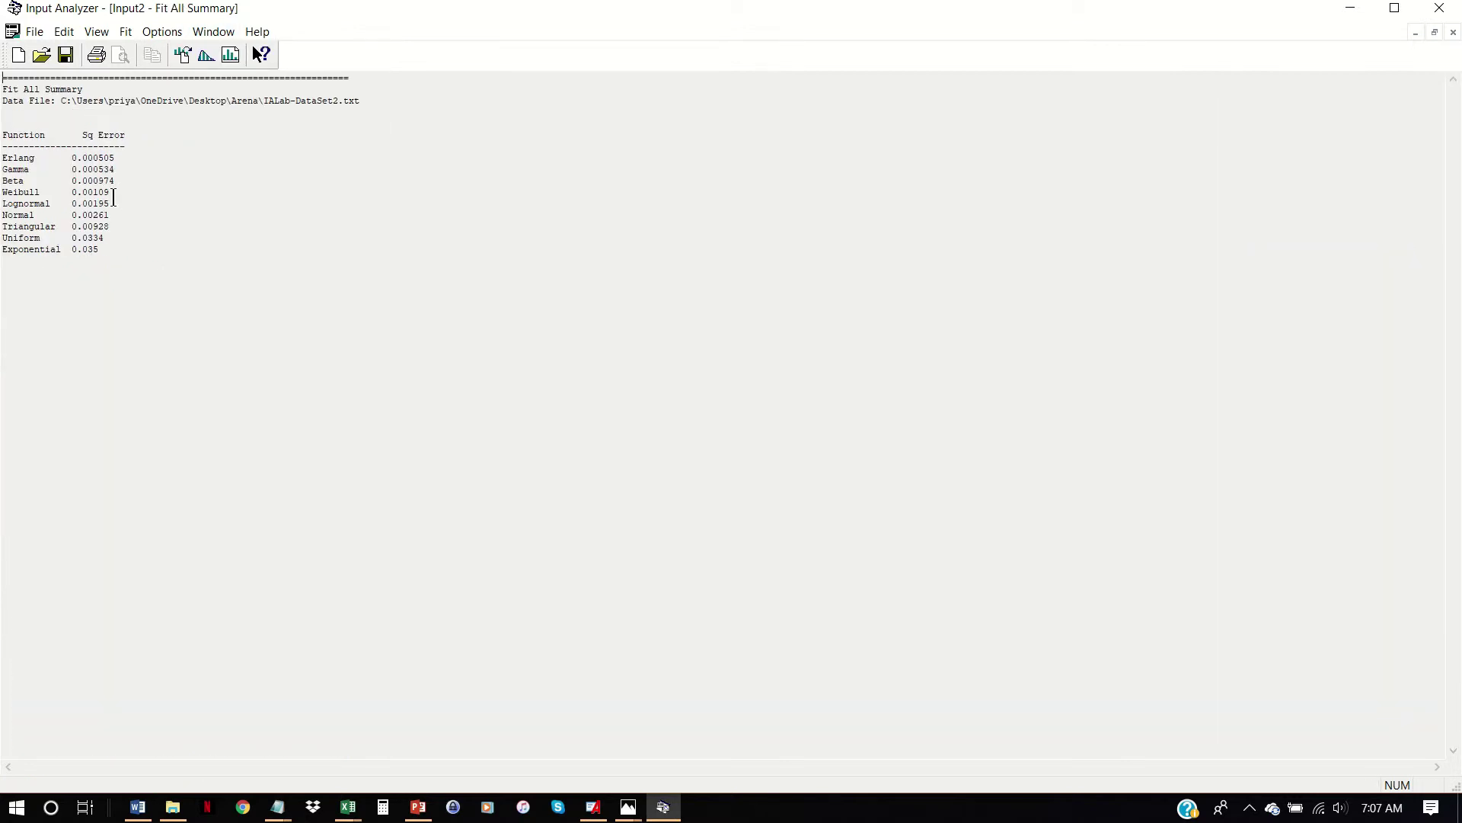
# Open the Gamma and Beta fit summaries for Input2 to check their p-values, and return to the Fit All Summary
pyautogui.click(212, 32)
pyautogui.moveTo(268, 135)
pyautogui.click(433, 208)
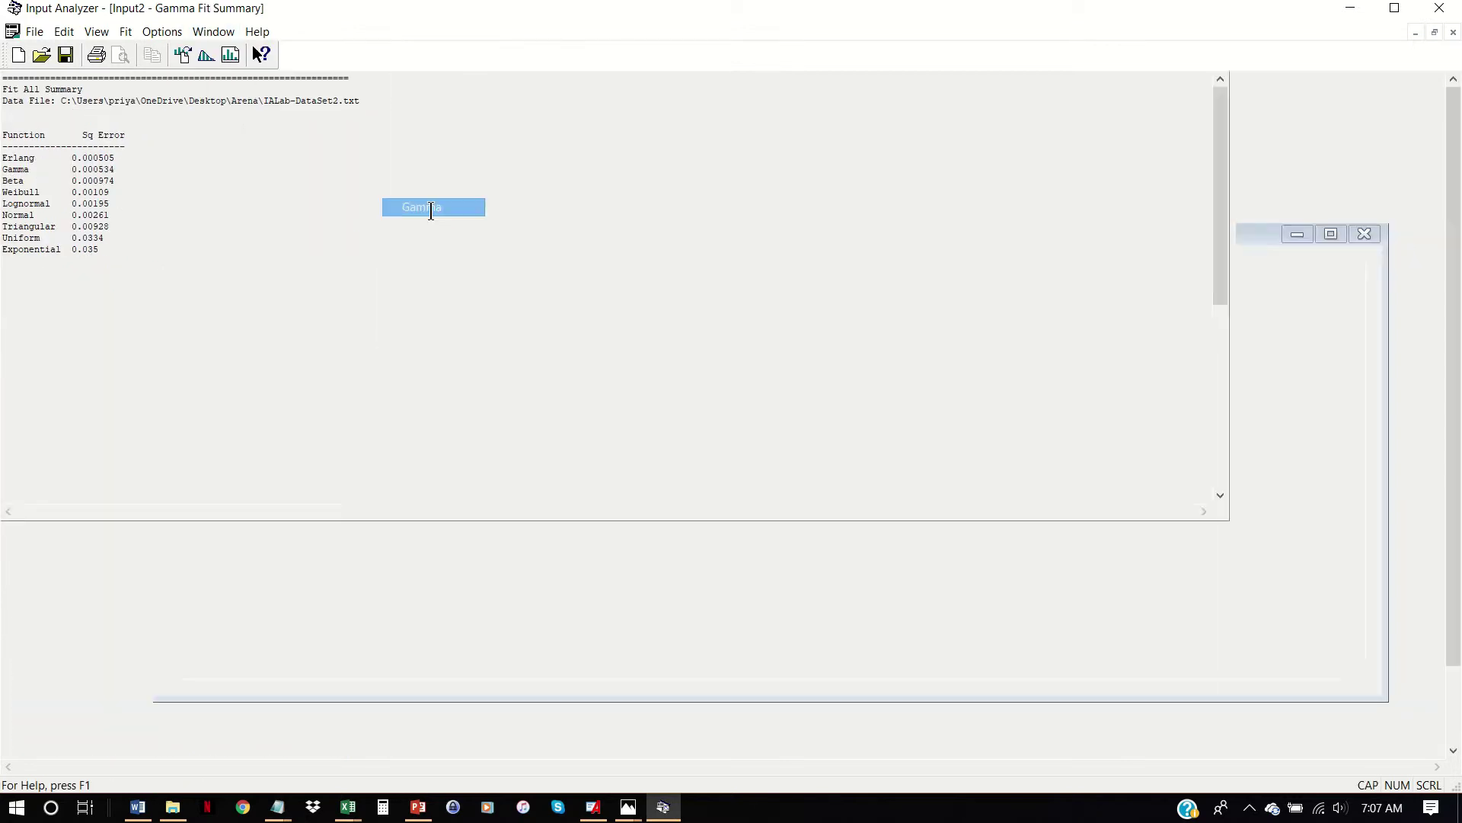
pyautogui.click(207, 32)
pyautogui.moveTo(342, 133)
pyautogui.click(420, 134)
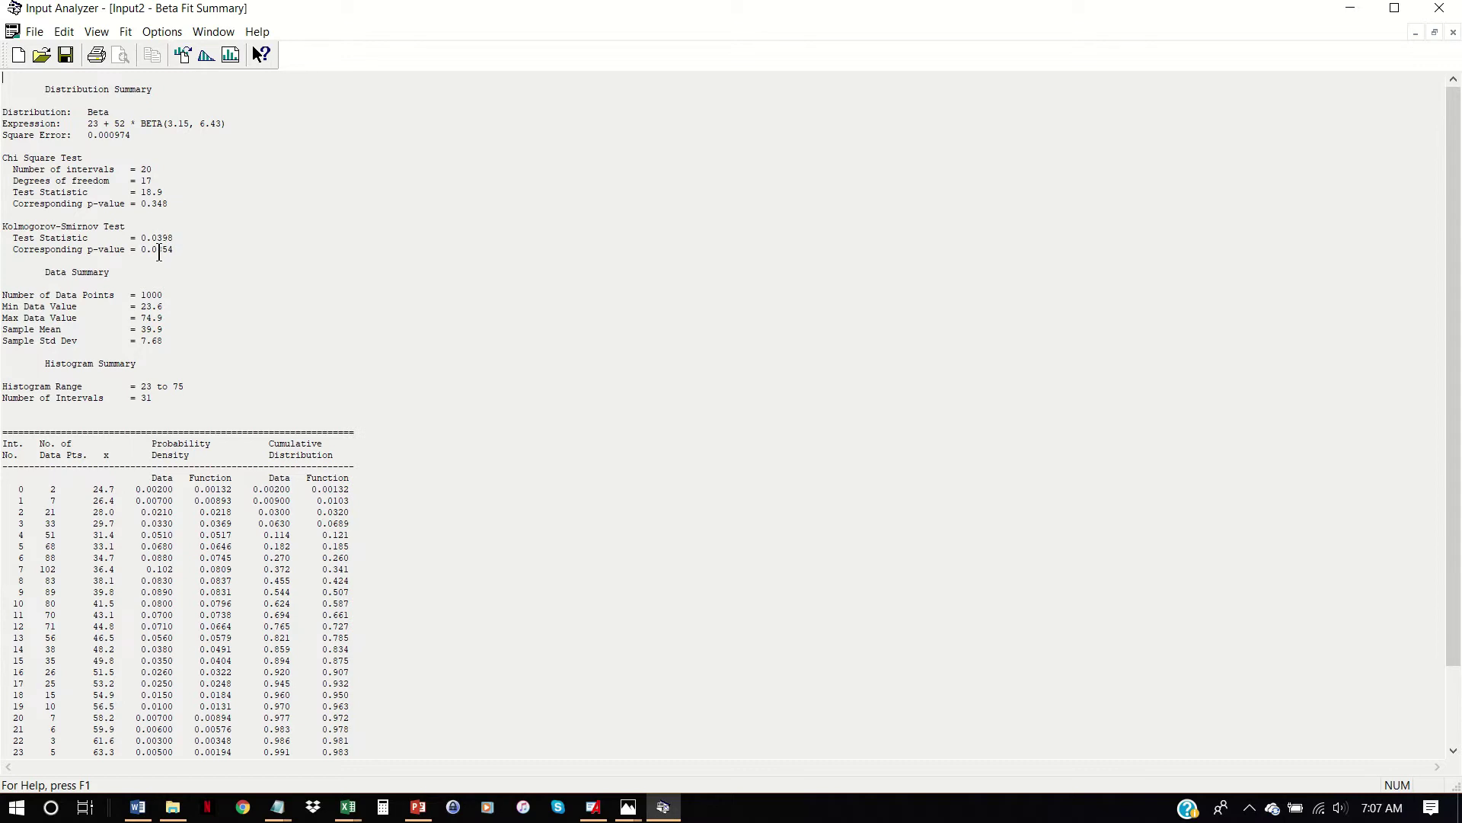
pyautogui.click(231, 55)
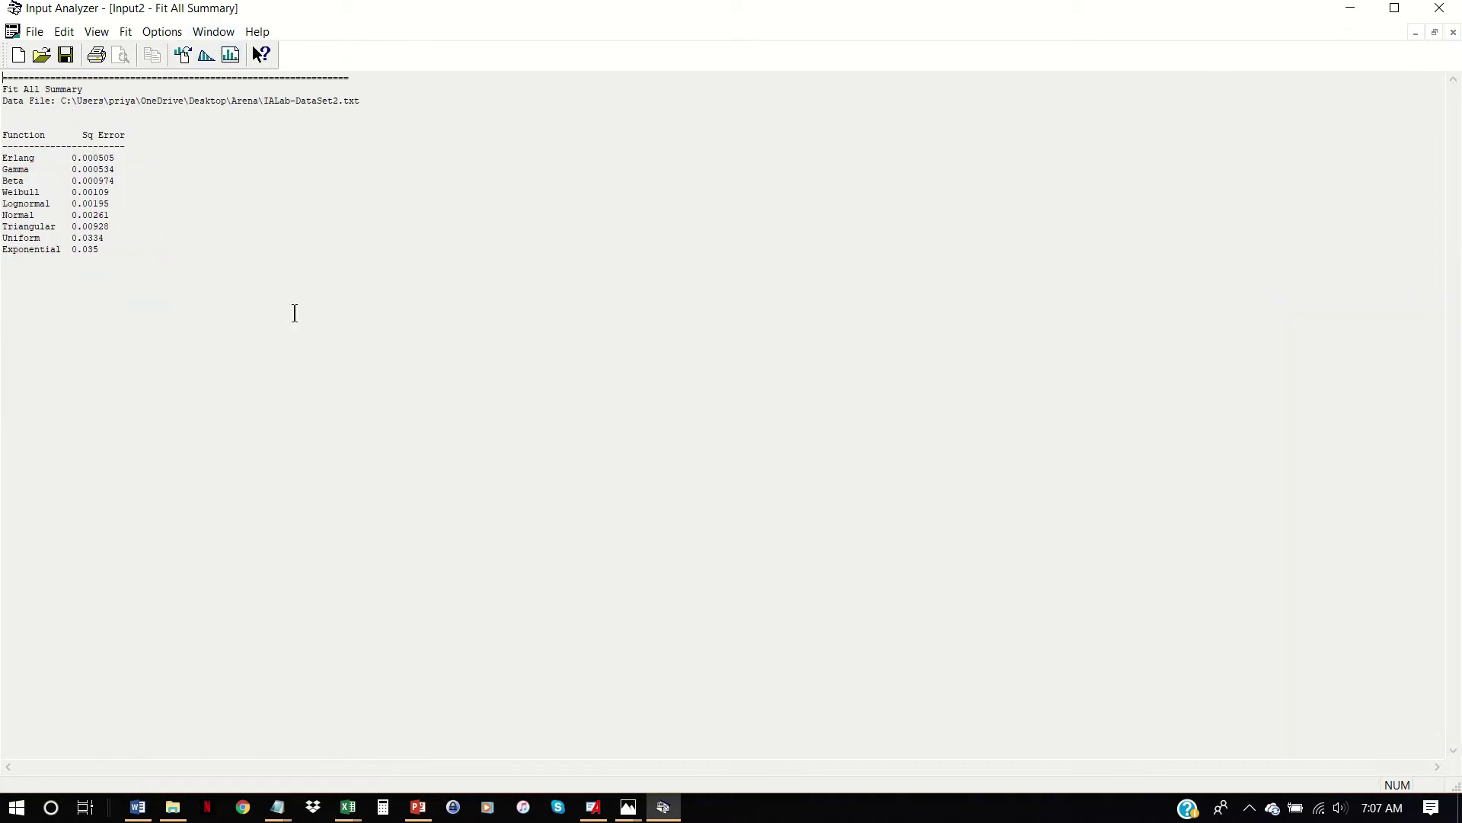
# Open the Weibull Fit Summary for Input2 to check its p-values, and return to the Fit All Summary
pyautogui.click(213, 32)
pyautogui.moveTo(358, 137)
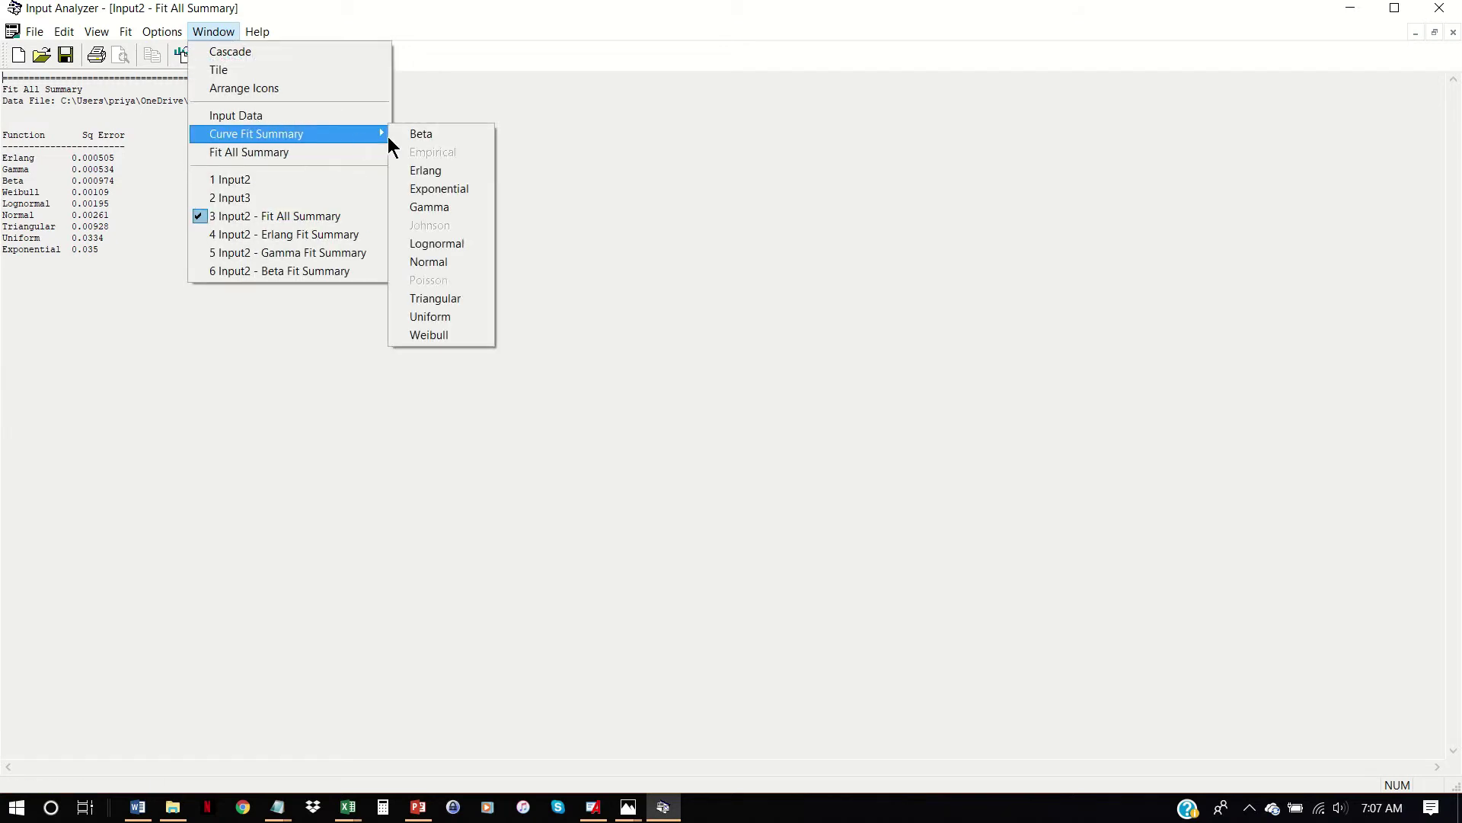
pyautogui.click(458, 332)
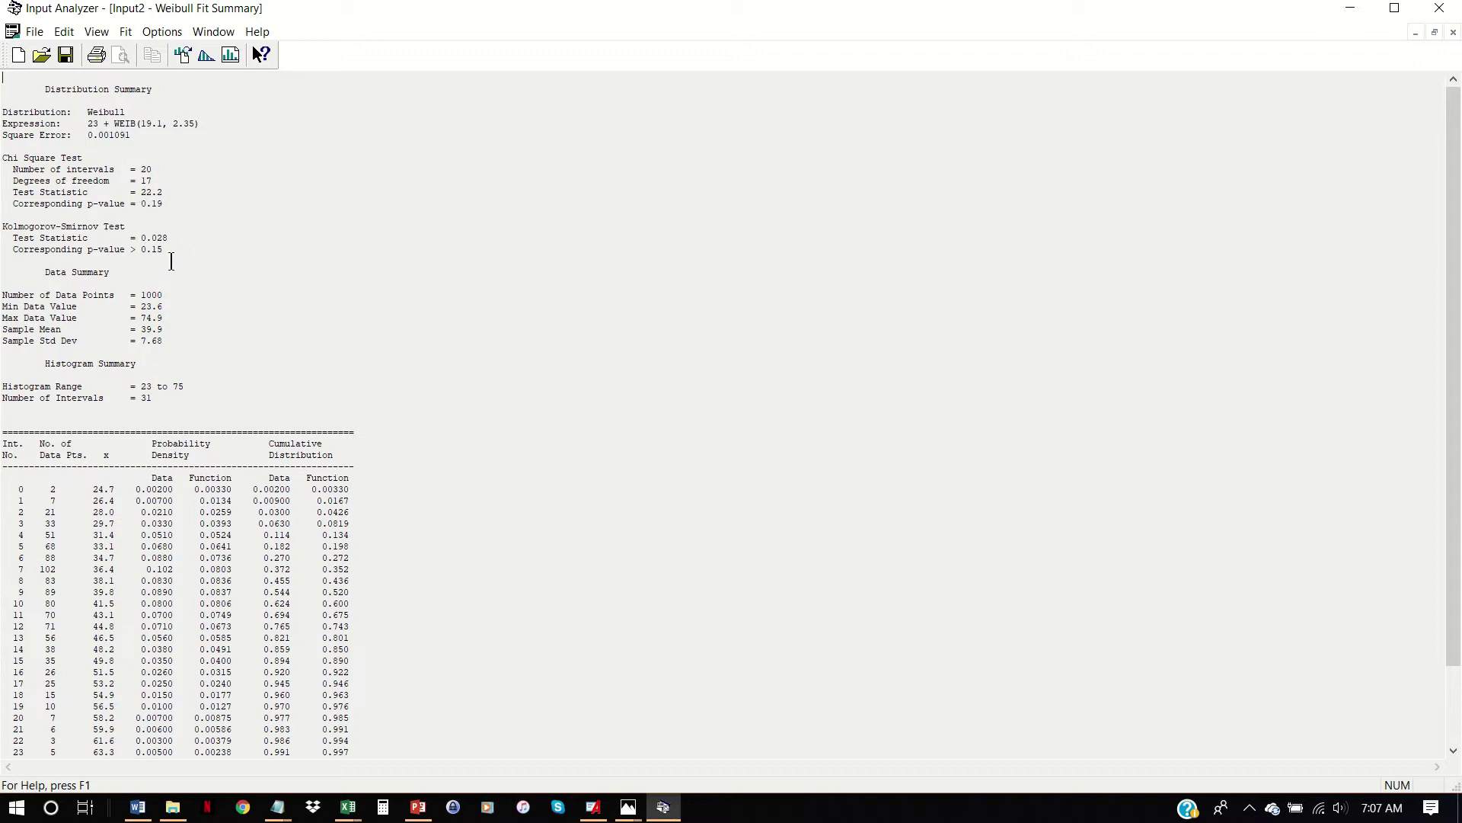
pyautogui.click(230, 54)
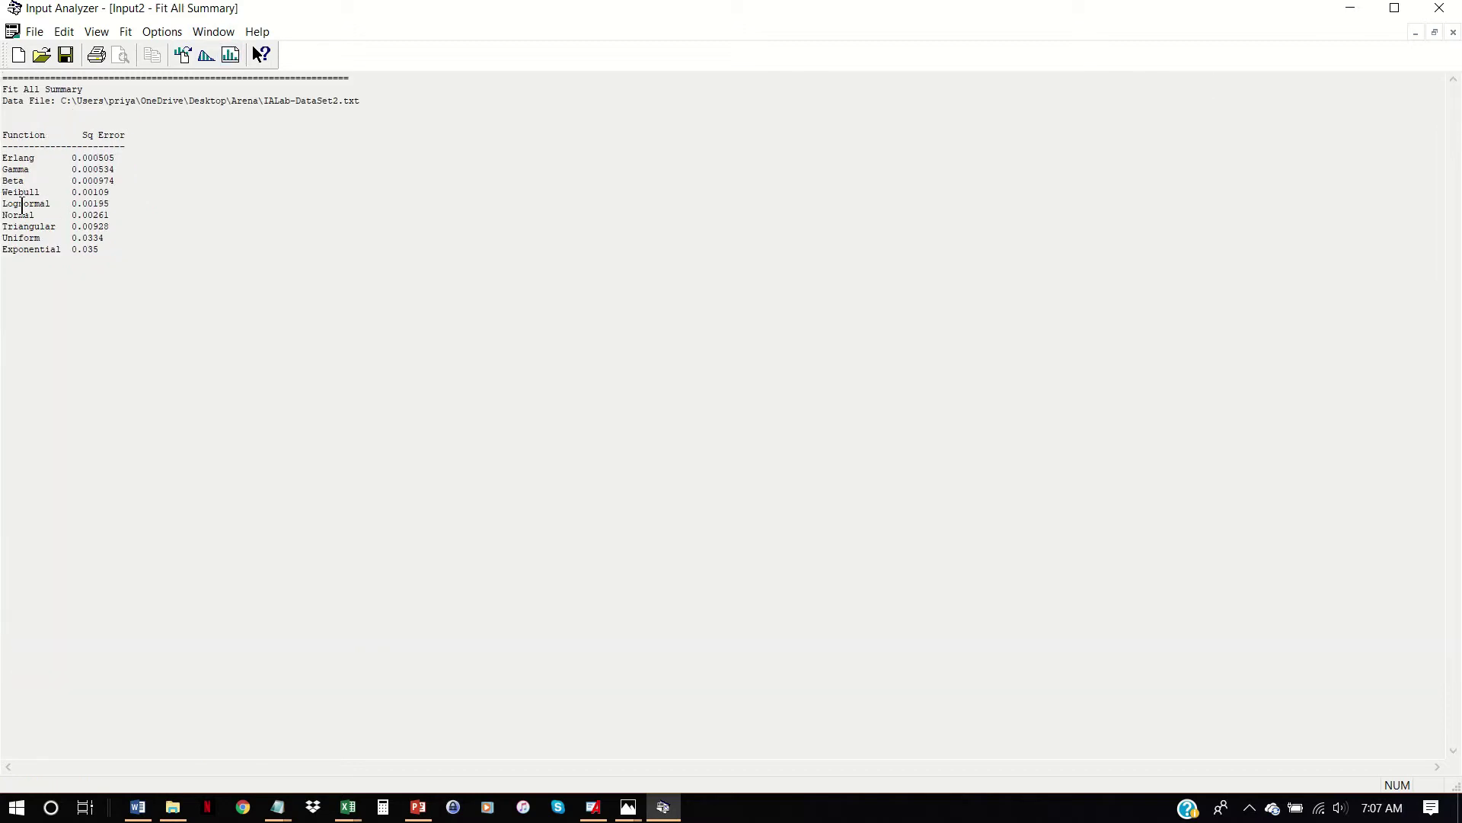
# Check the p-values in Input2's Lognormal Fit Summary and close that summary
pyautogui.click(211, 31)
pyautogui.moveTo(342, 135)
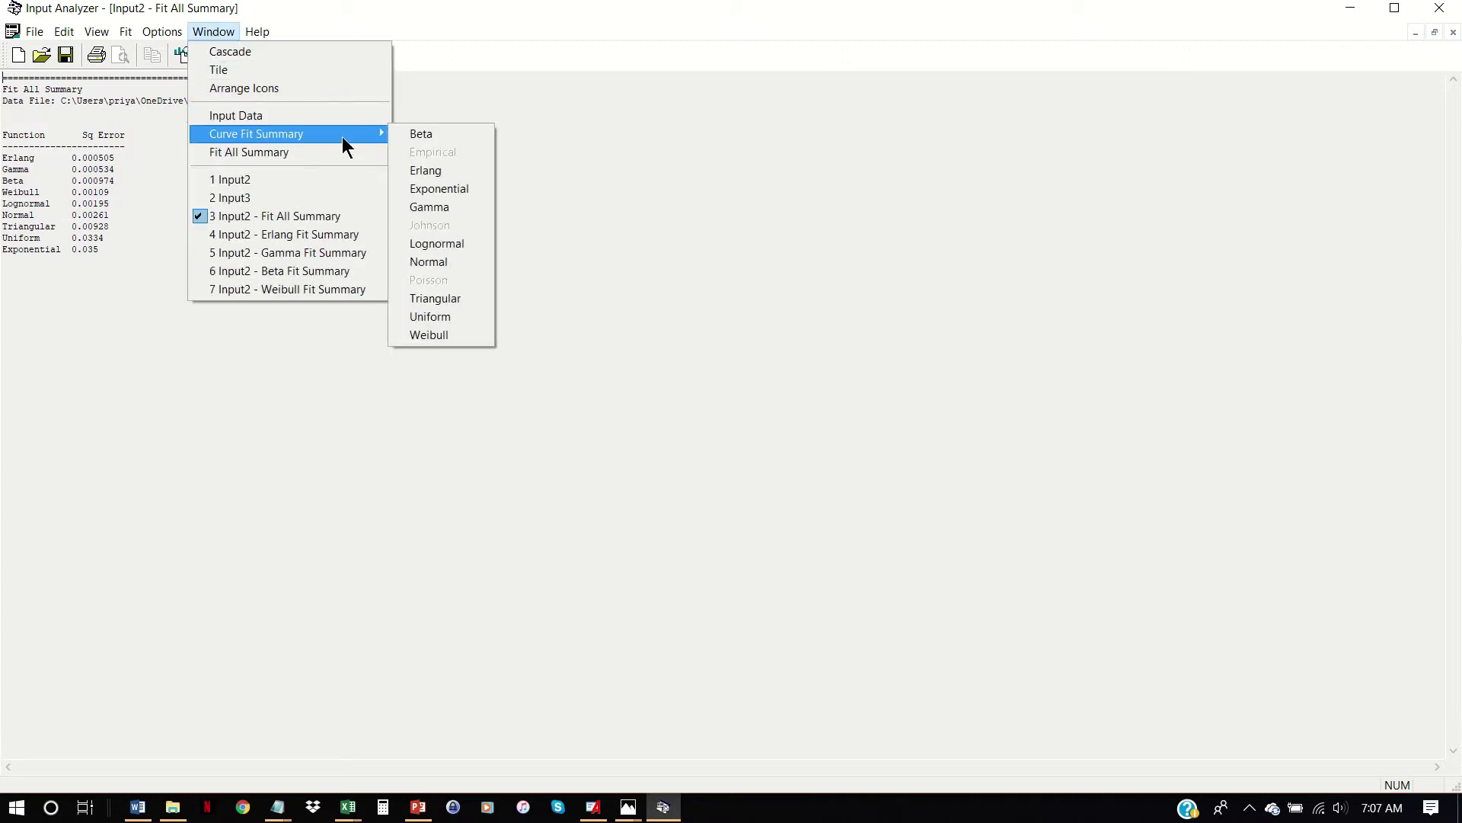
pyautogui.click(446, 241)
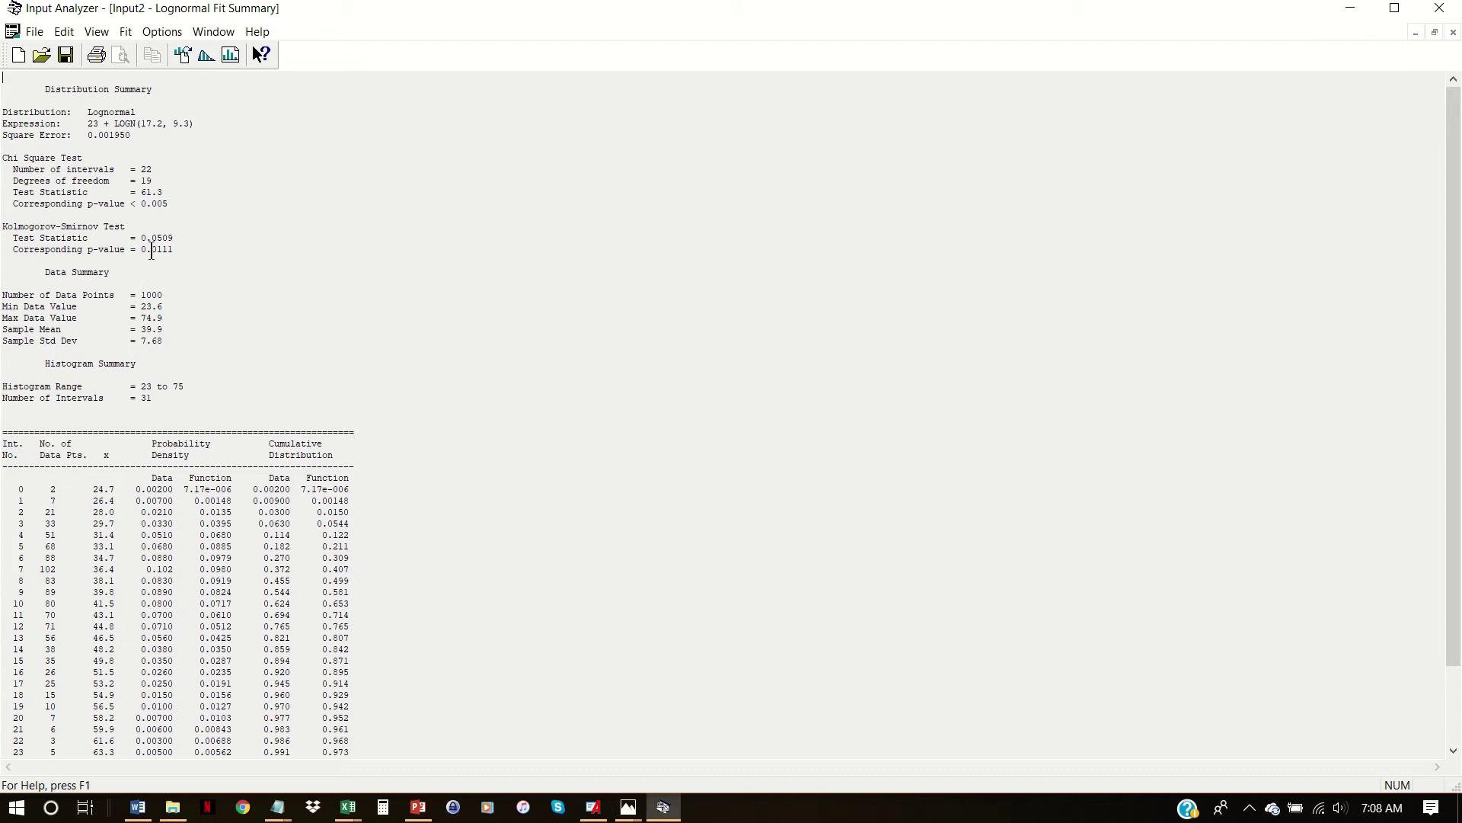
pyautogui.click(1453, 33)
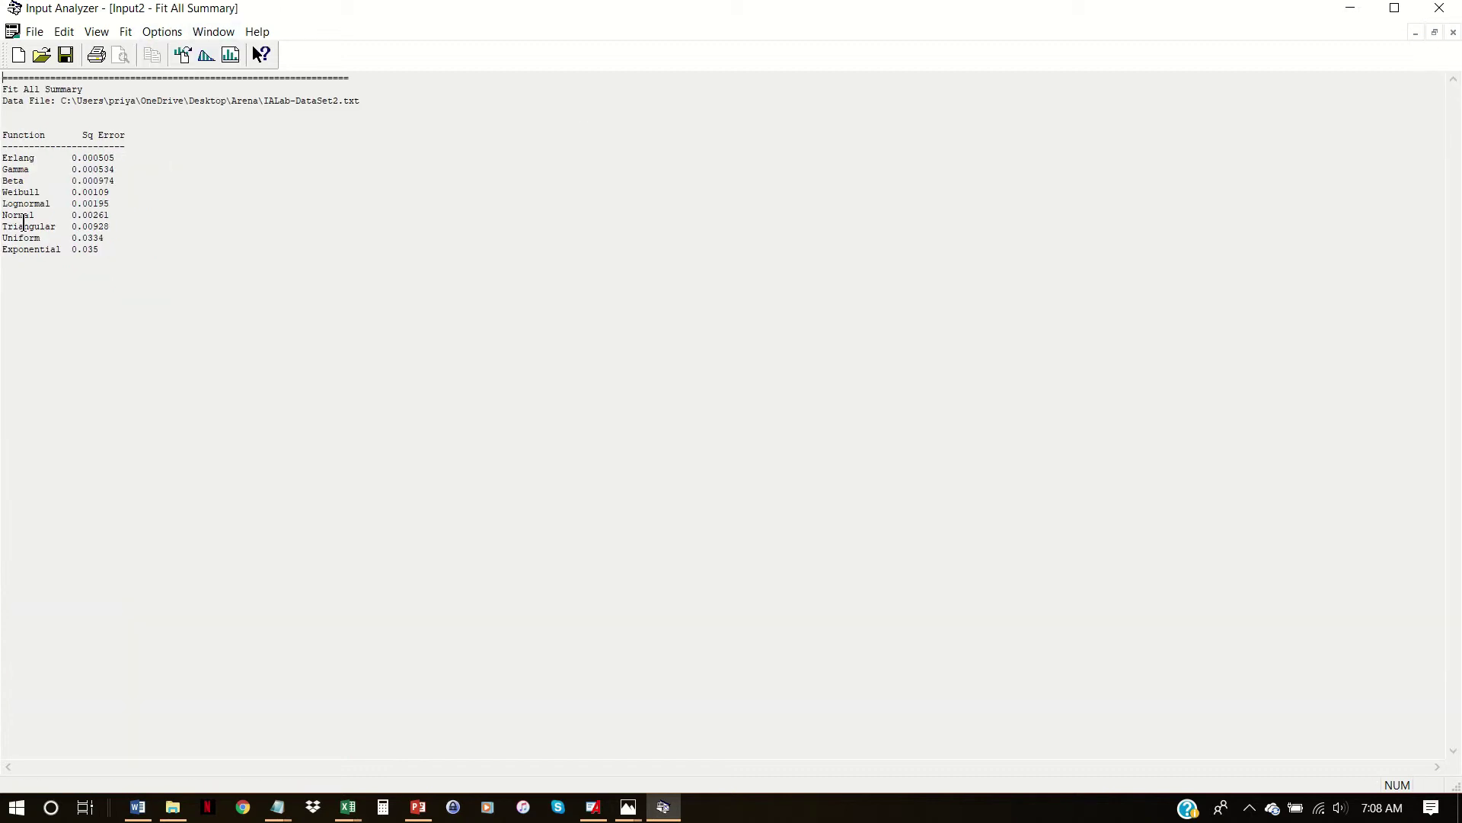
# Check the p-values in Input2's Normal Fit Summary and close that summary
pyautogui.click(219, 29)
pyautogui.moveTo(347, 135)
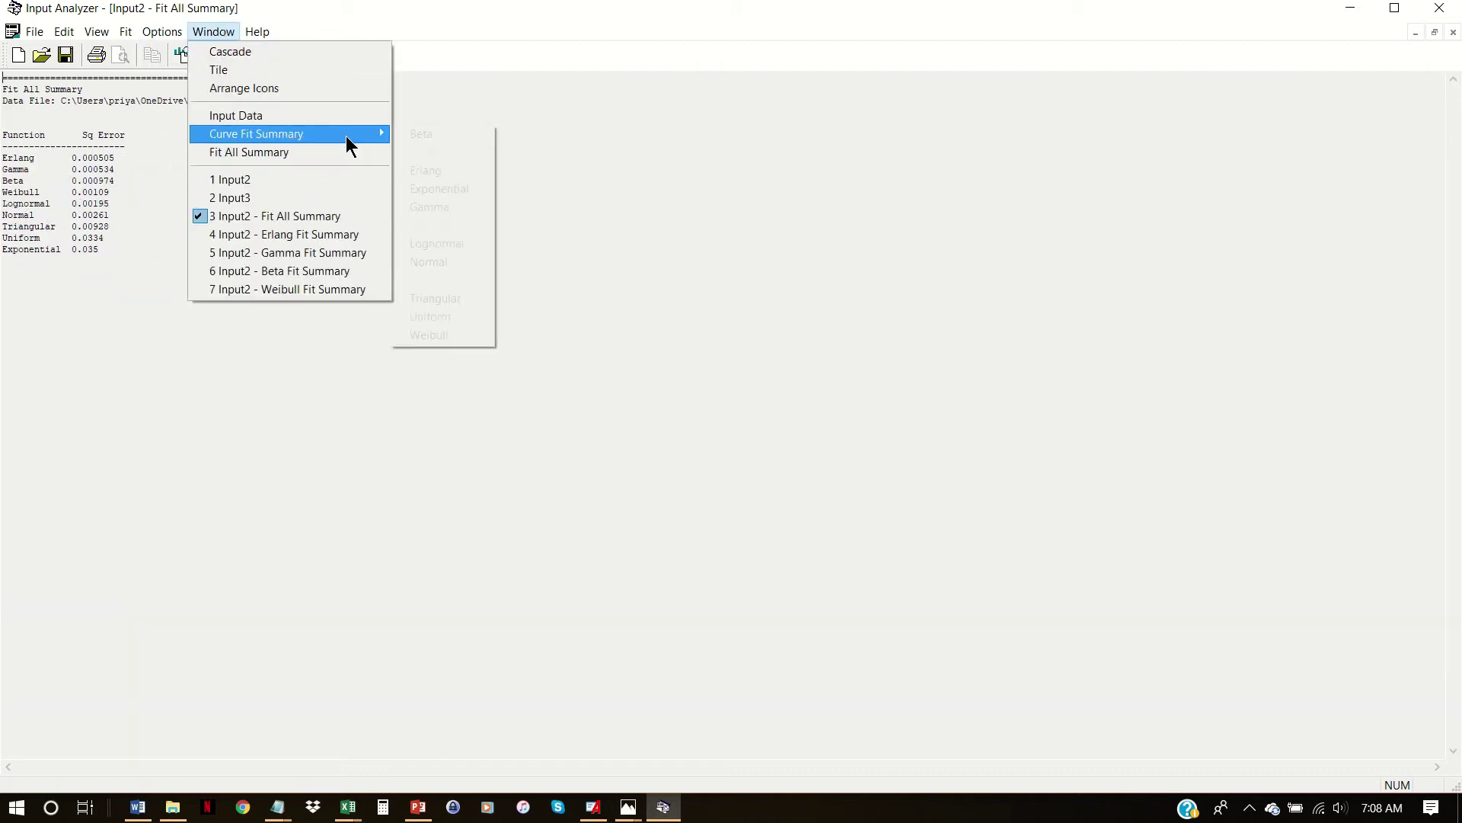
pyautogui.click(465, 261)
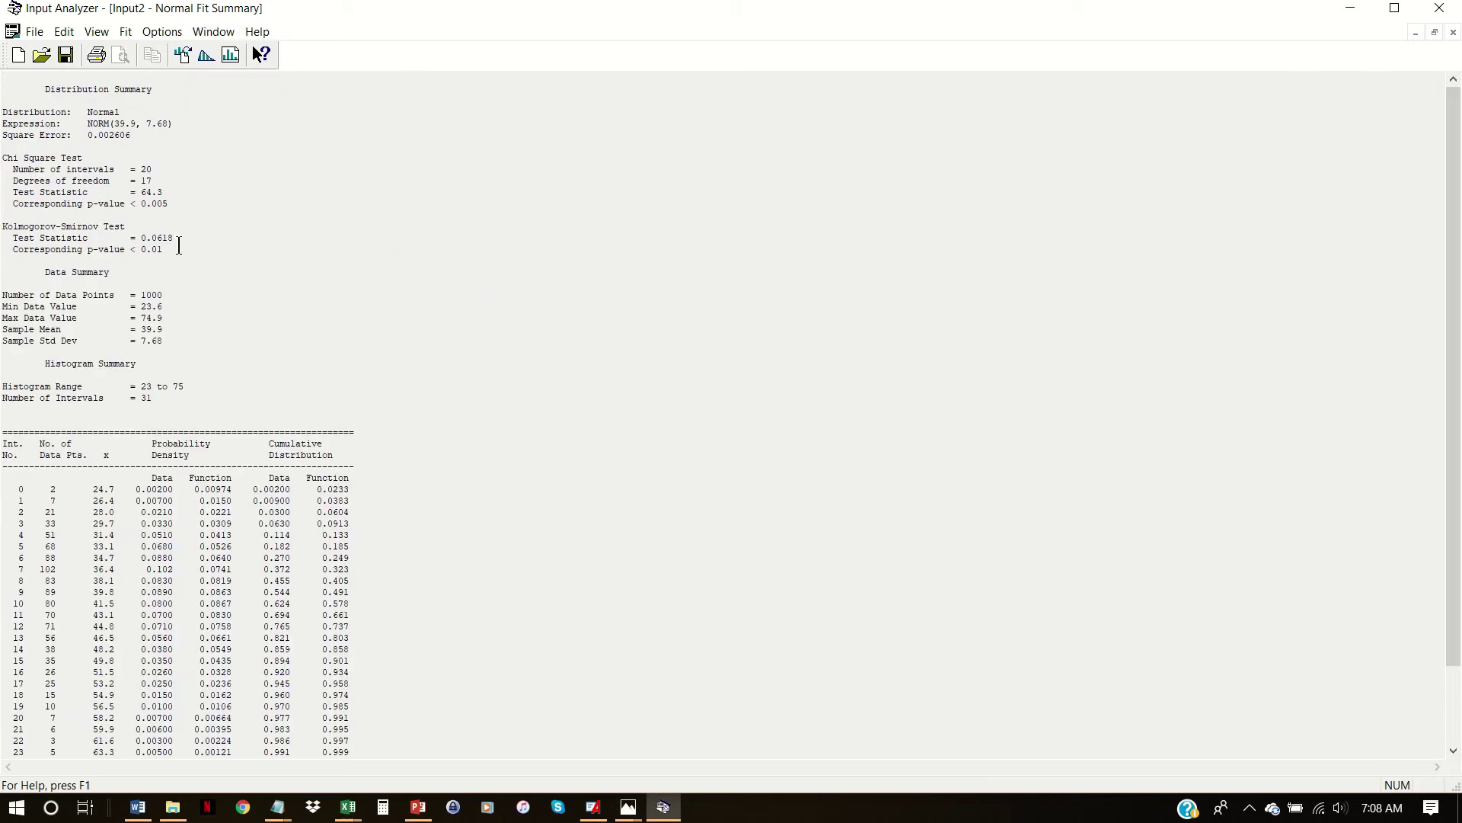
pyautogui.click(1453, 32)
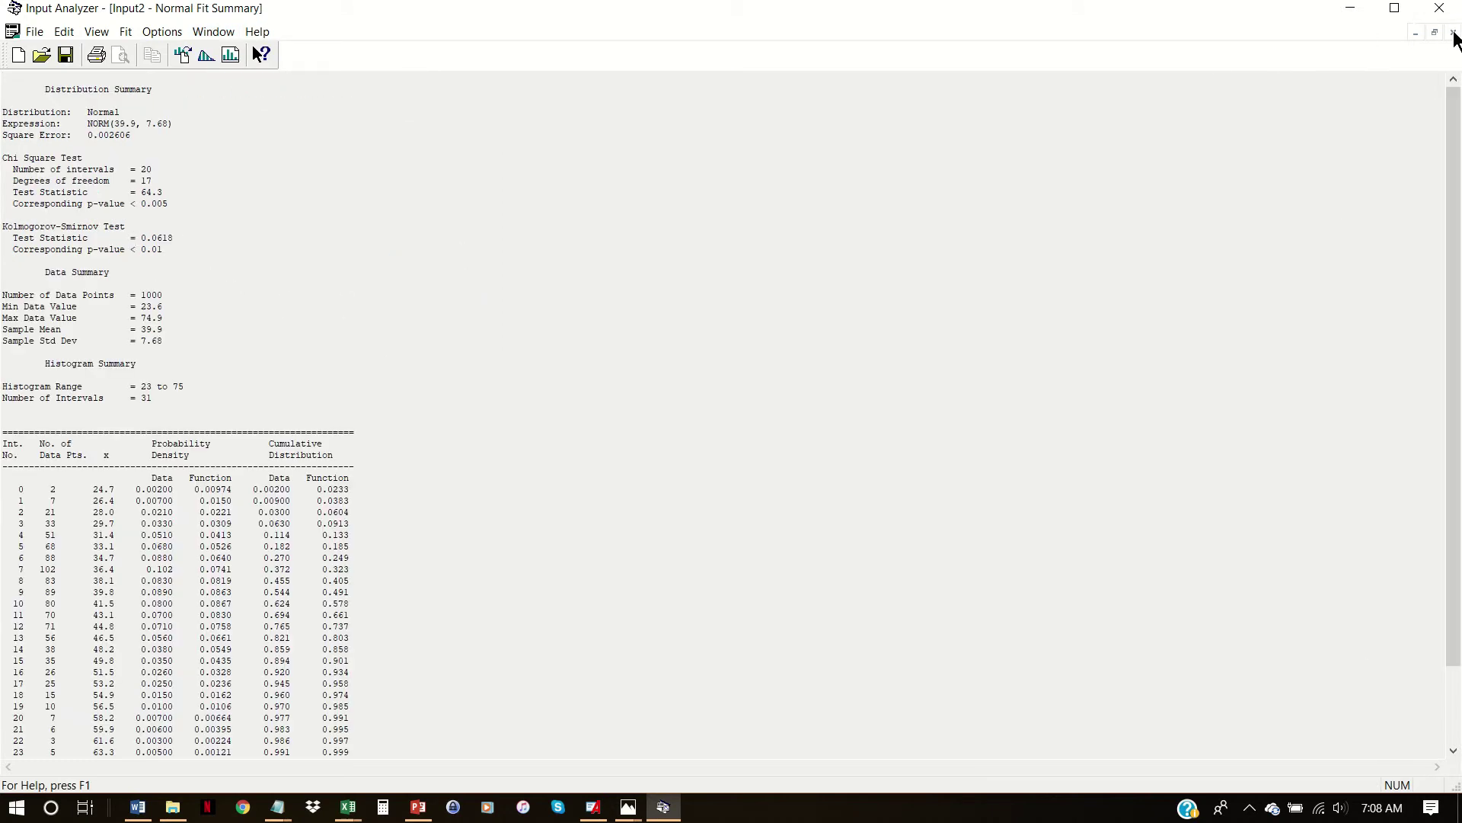
# Check the p-values in Input2's Triangular Fit Summary and close that summary
pyautogui.click(213, 32)
pyautogui.moveTo(282, 134)
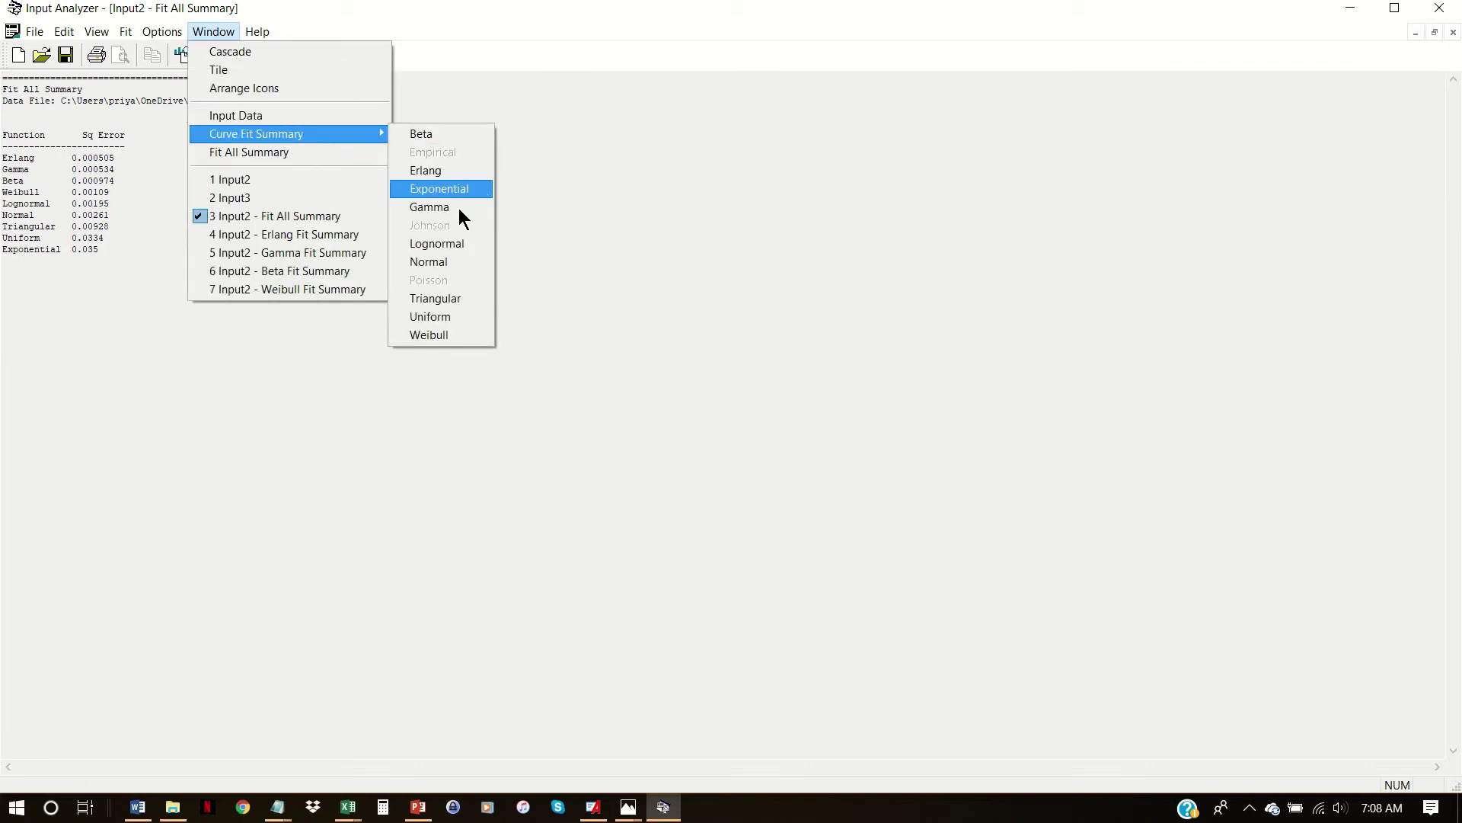
pyautogui.click(481, 304)
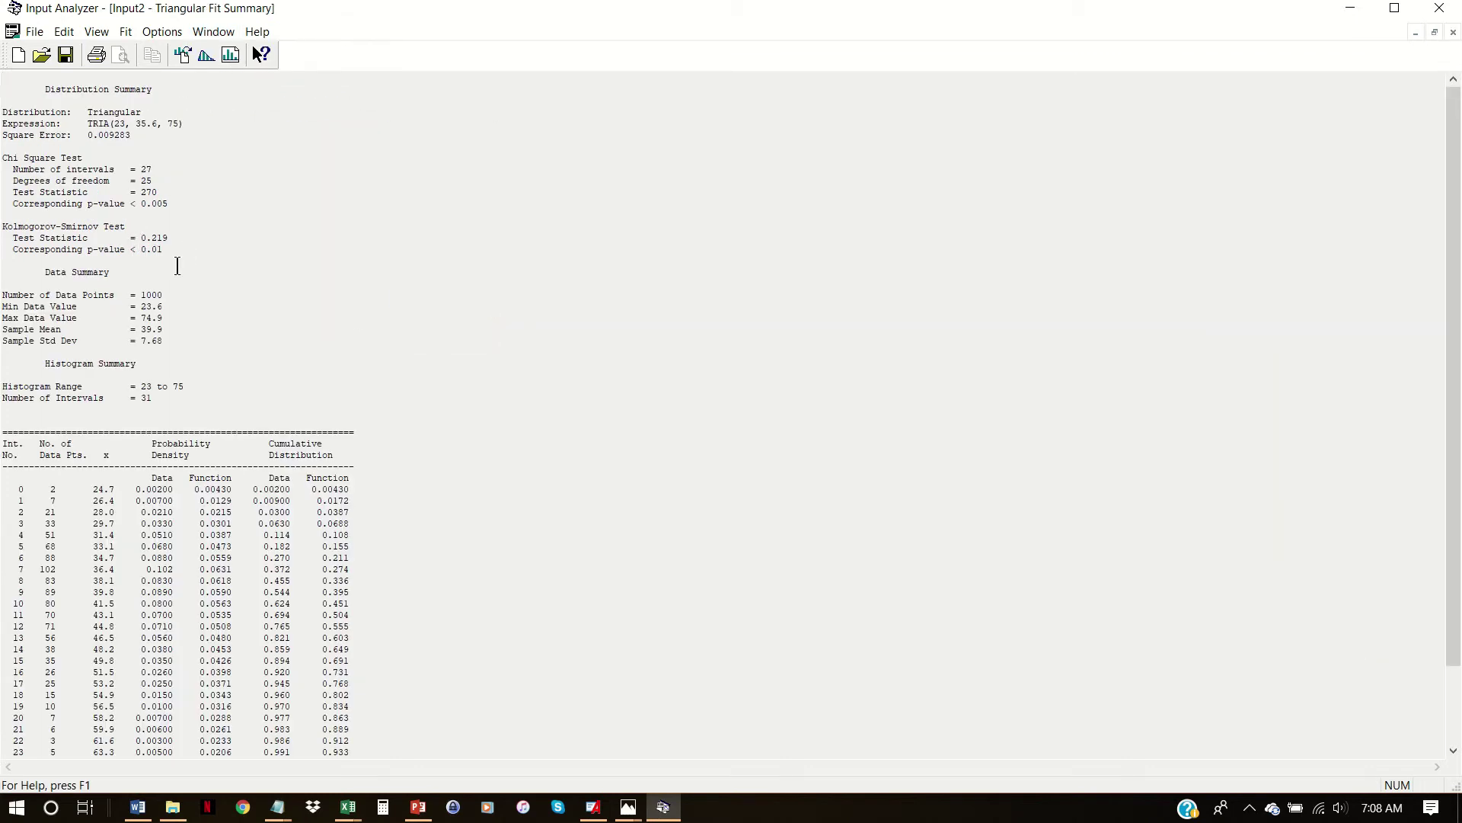
pyautogui.click(1454, 33)
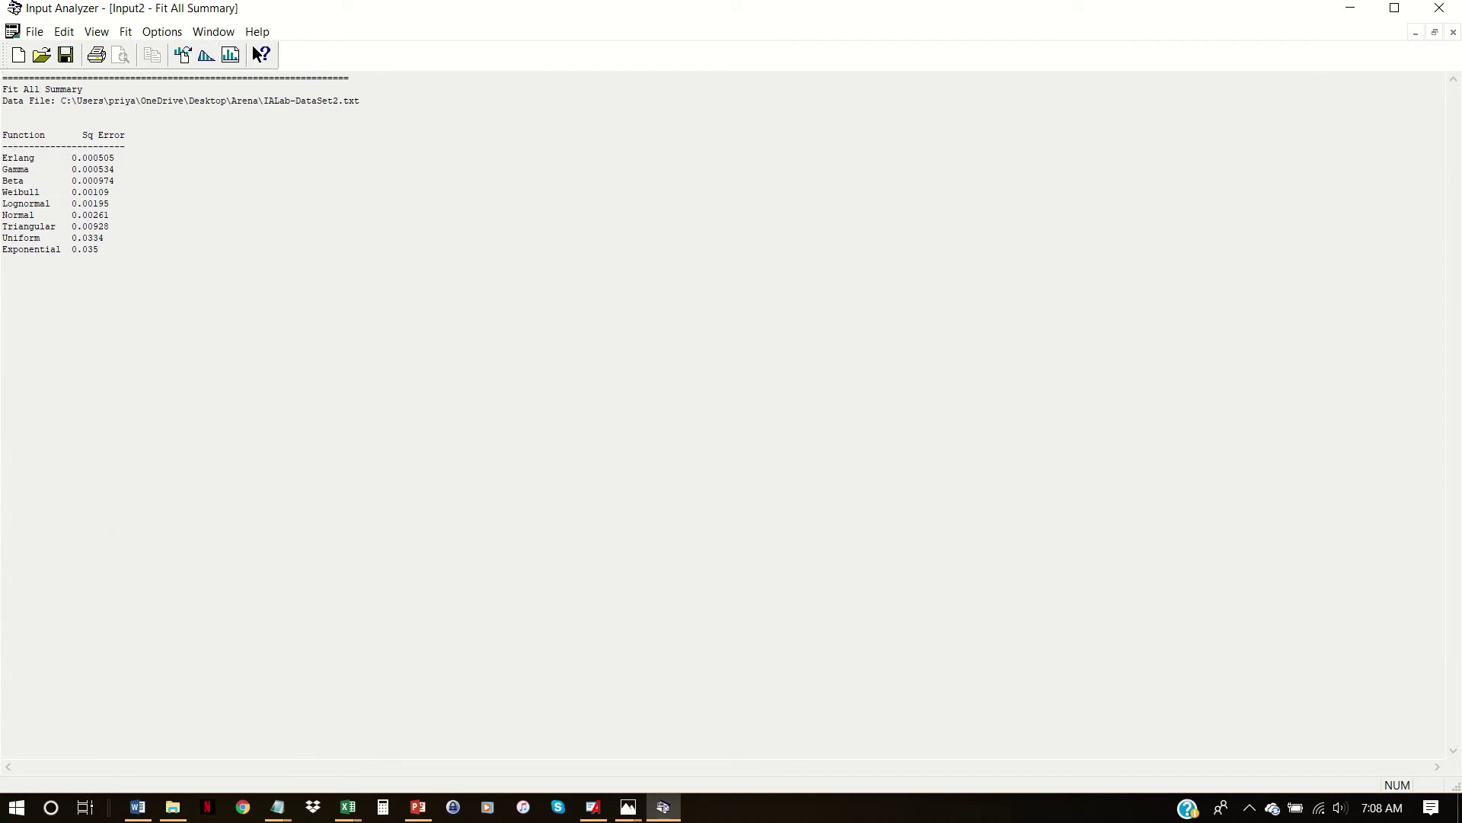
# Close the Fit All Summary and tile the Weibull, Gamma, Beta and Erlang fit summaries for comparison
pyautogui.click(1453, 33)
pyautogui.click(214, 31)
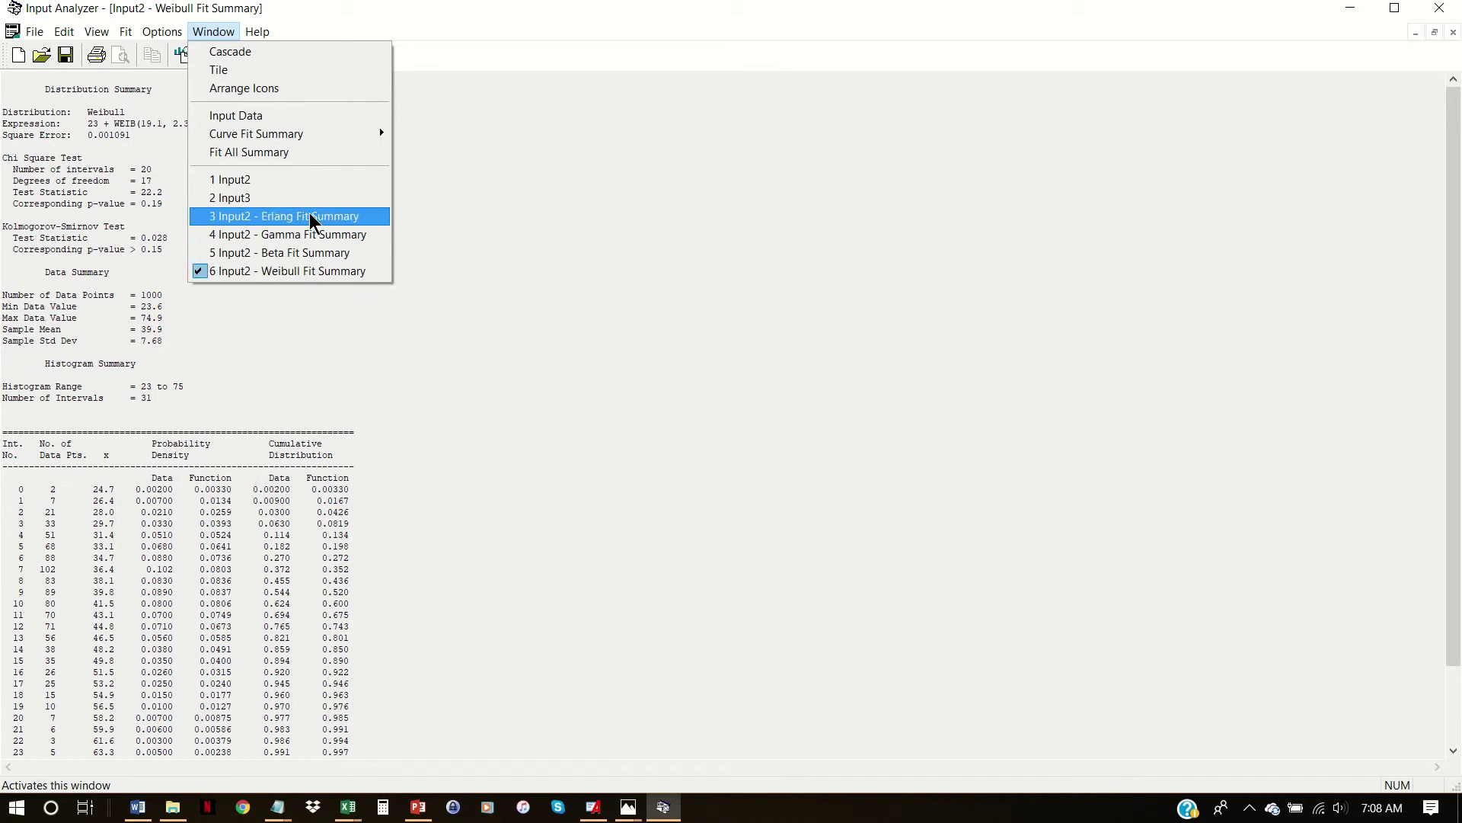
pyautogui.click(246, 71)
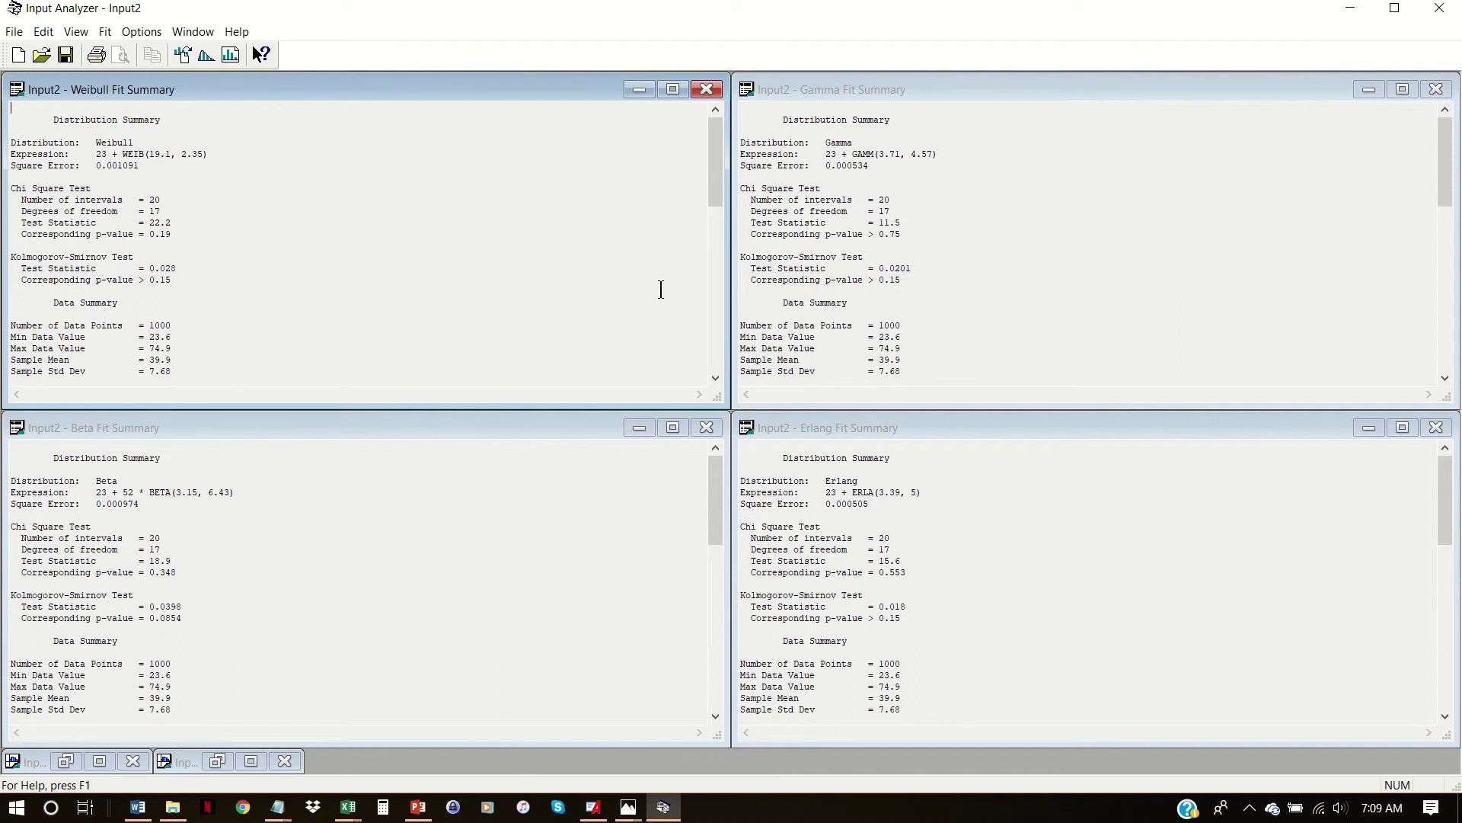
# Close the Beta Fit Summary and compare the Kolmogorov-Smirnov p-values in the Weibull, Gamma and Erlang summaries
pyautogui.click(707, 429)
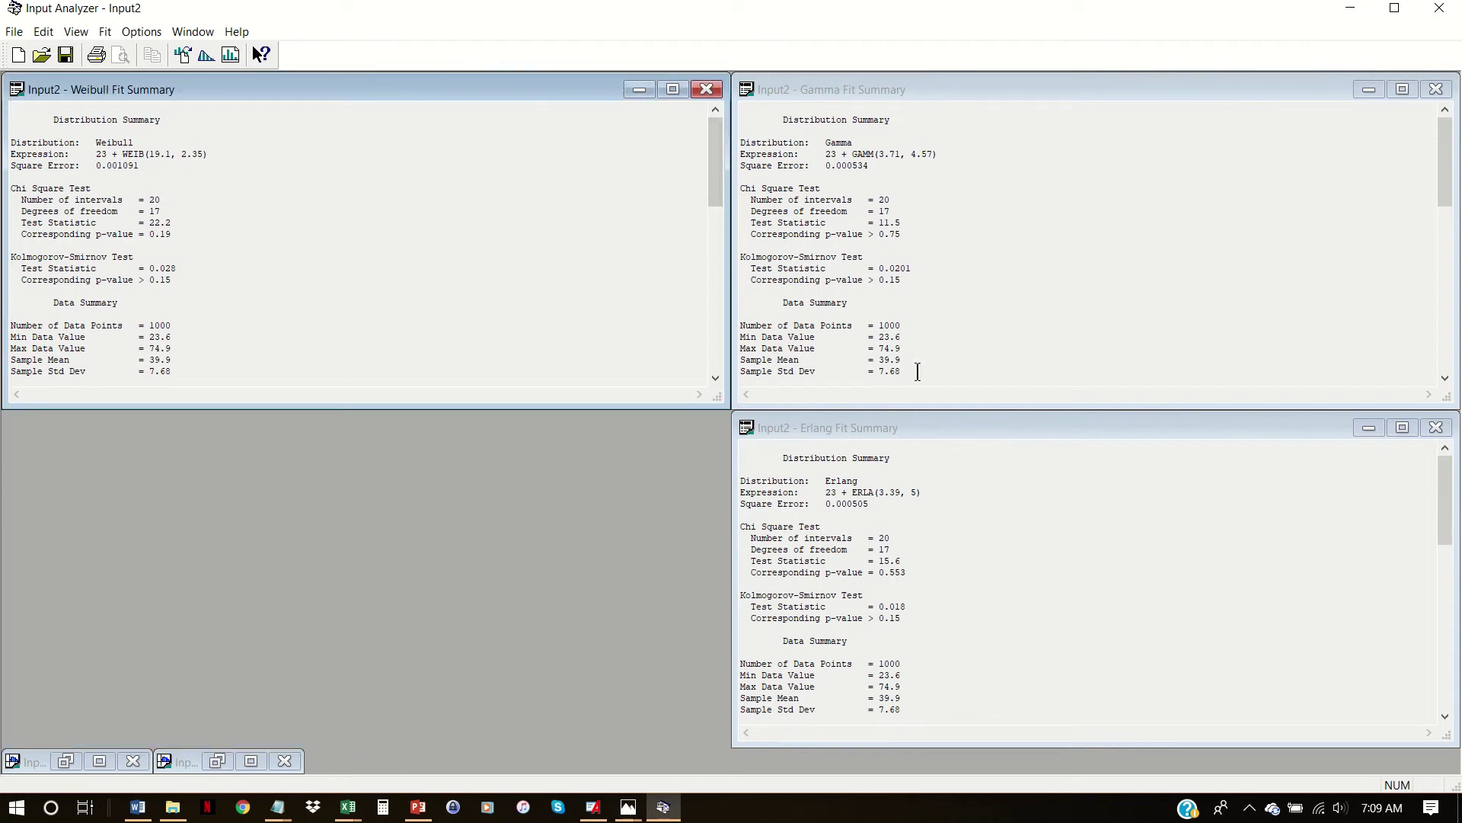
pyautogui.click(536, 284)
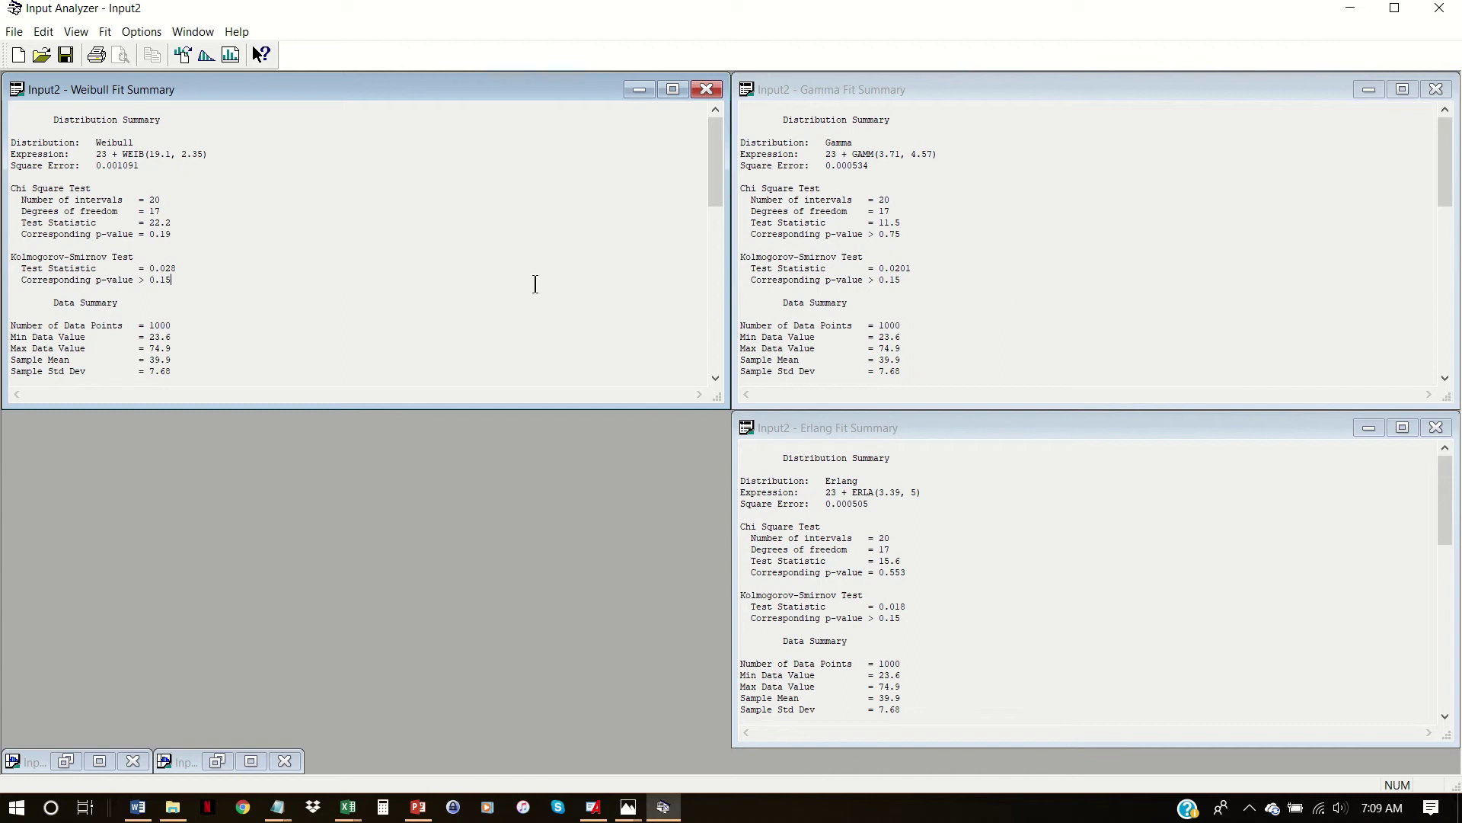
pyautogui.click(931, 277)
pyautogui.click(912, 622)
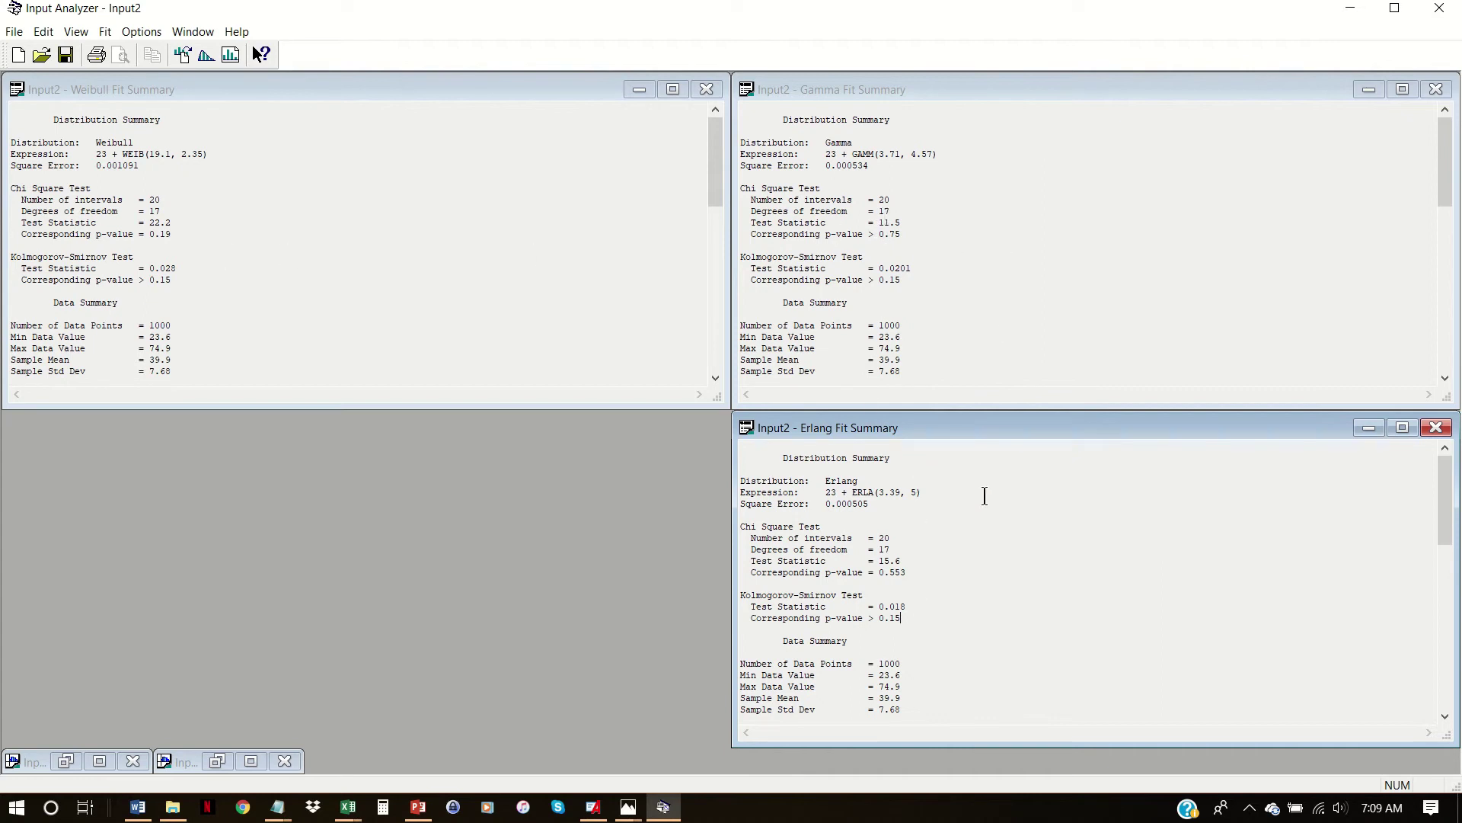
# Restore the Input2 histogram and tile it with the Gamma, Erlang and Weibull fit summaries
pyautogui.click(208, 30)
pyautogui.click(294, 182)
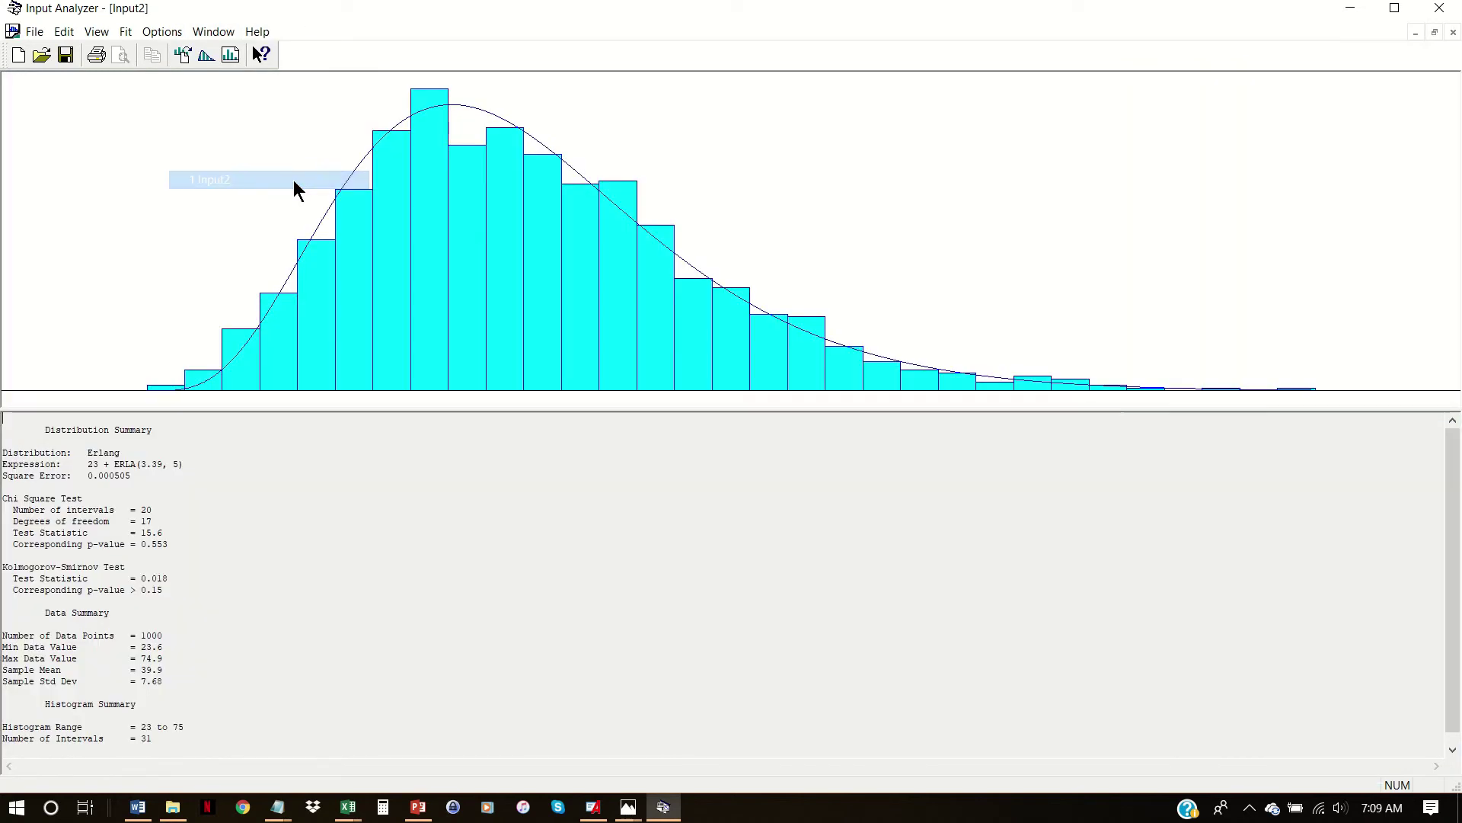
pyautogui.click(212, 31)
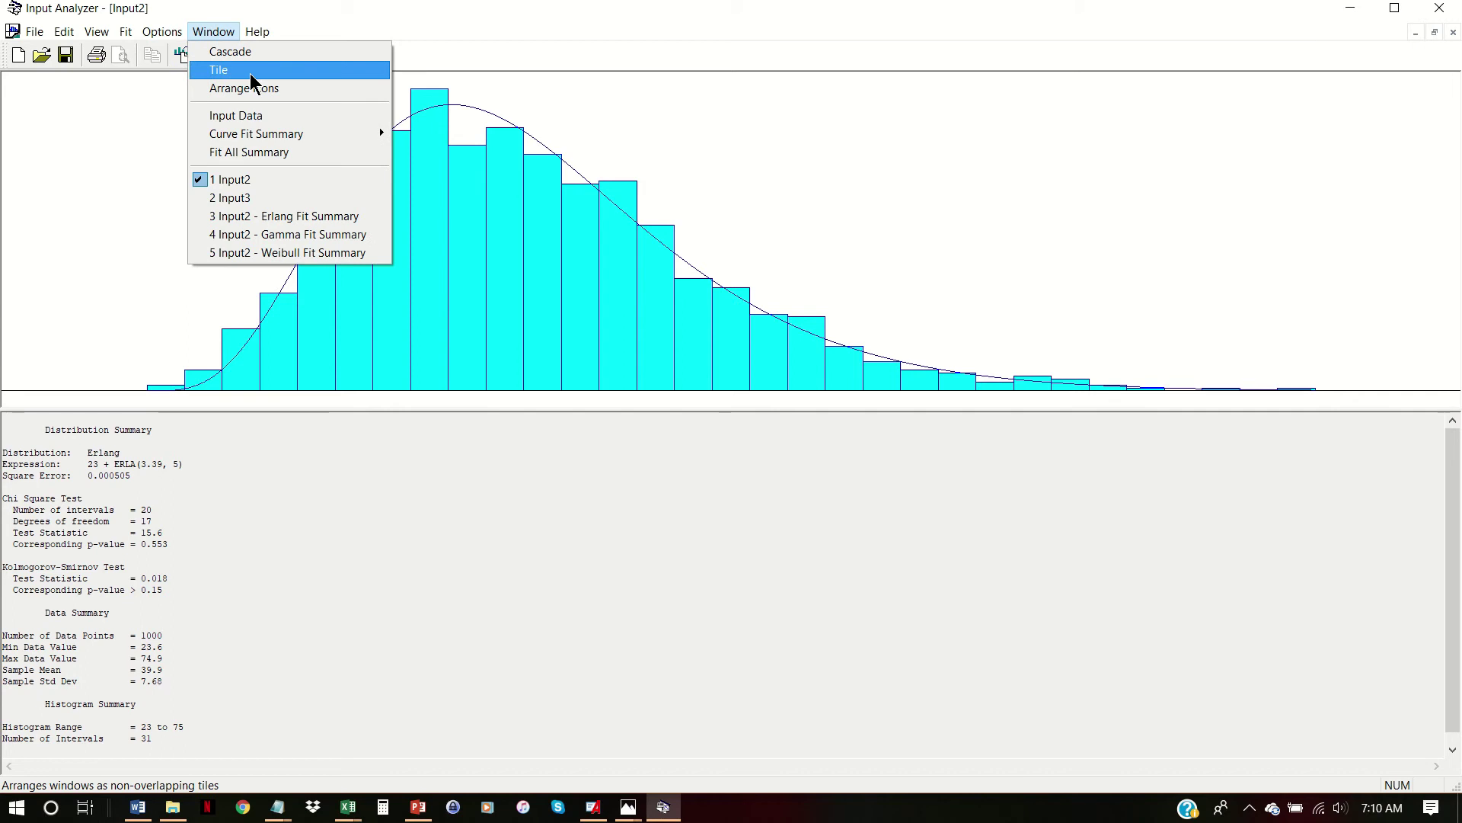
pyautogui.click(253, 76)
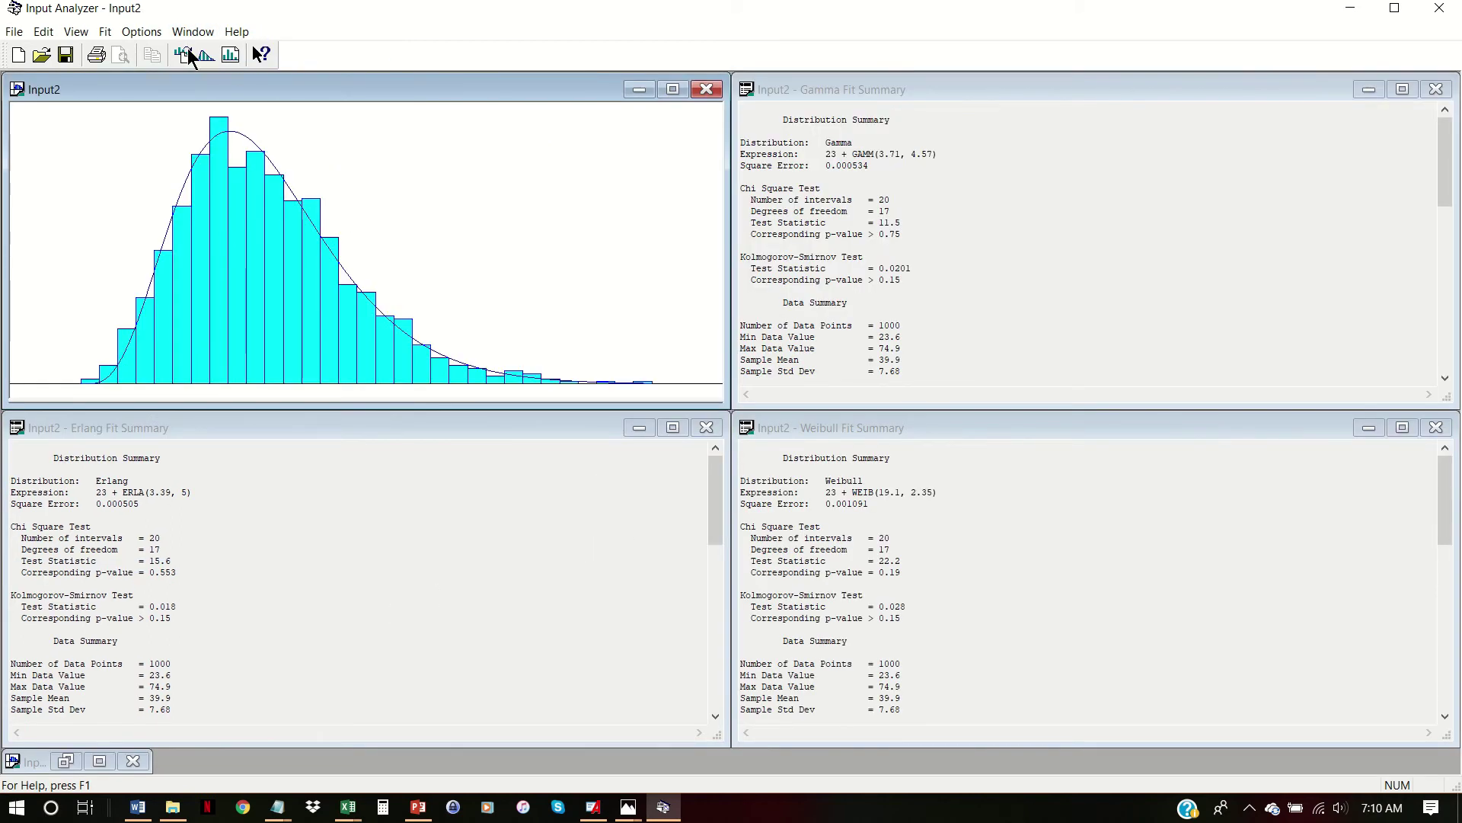
# Fit Erlang, Gamma and Weibull curves to the Input2 histogram in turn and compare how closely each follows the data
pyautogui.click(105, 31)
pyautogui.click(112, 84)
pyautogui.click(108, 30)
pyautogui.click(135, 124)
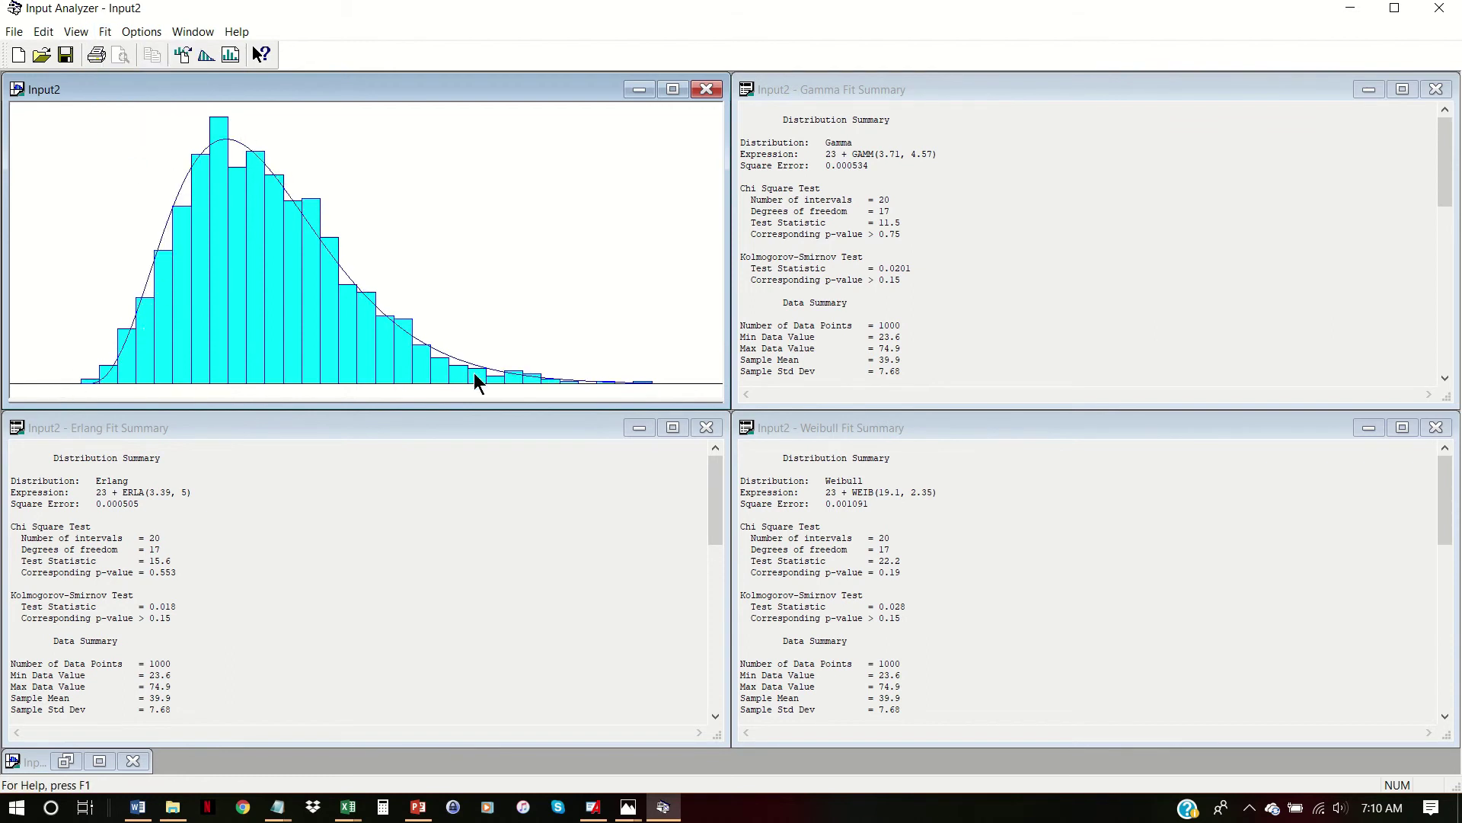
pyautogui.click(109, 30)
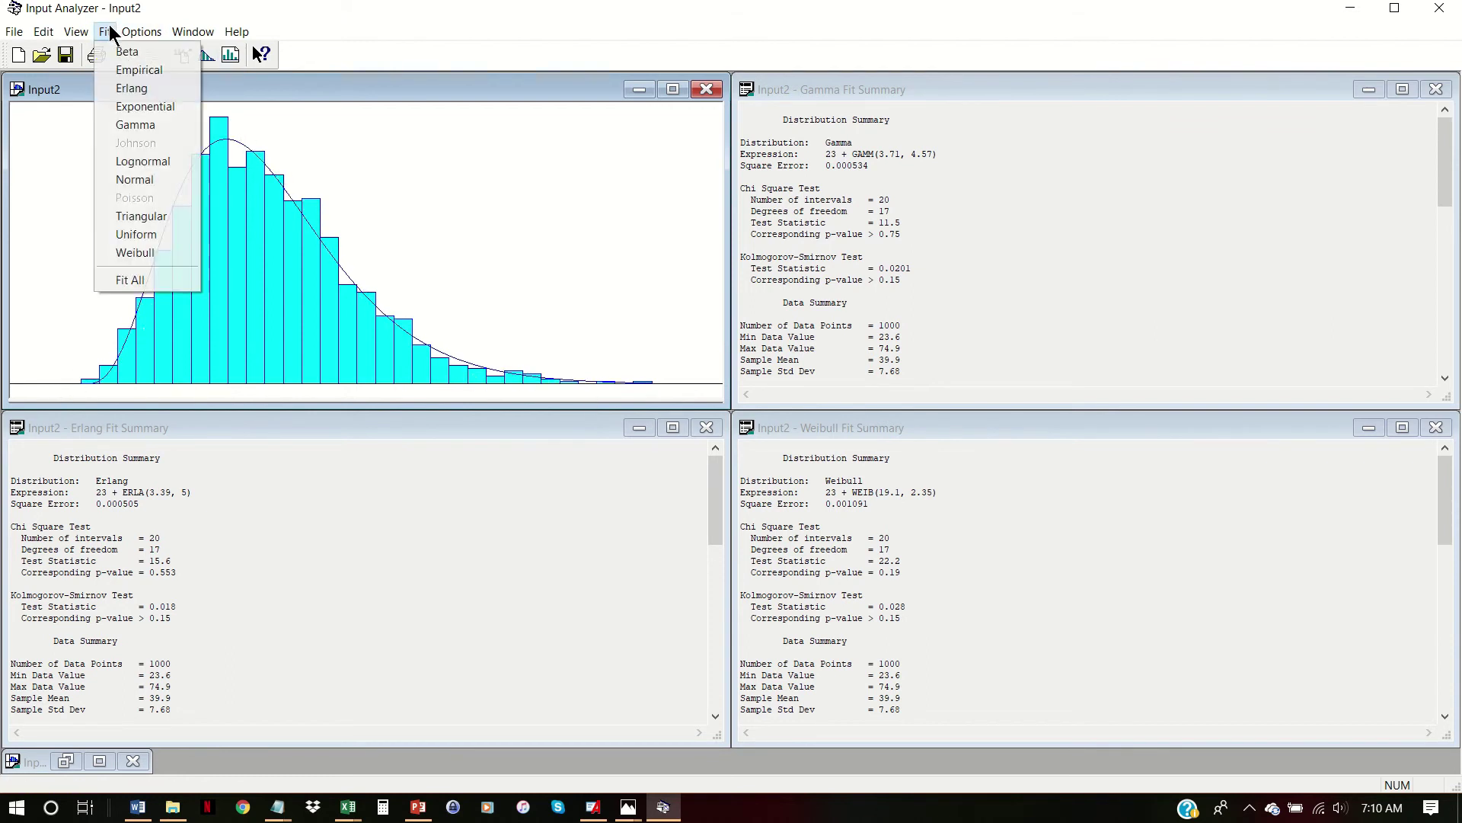
pyautogui.click(150, 254)
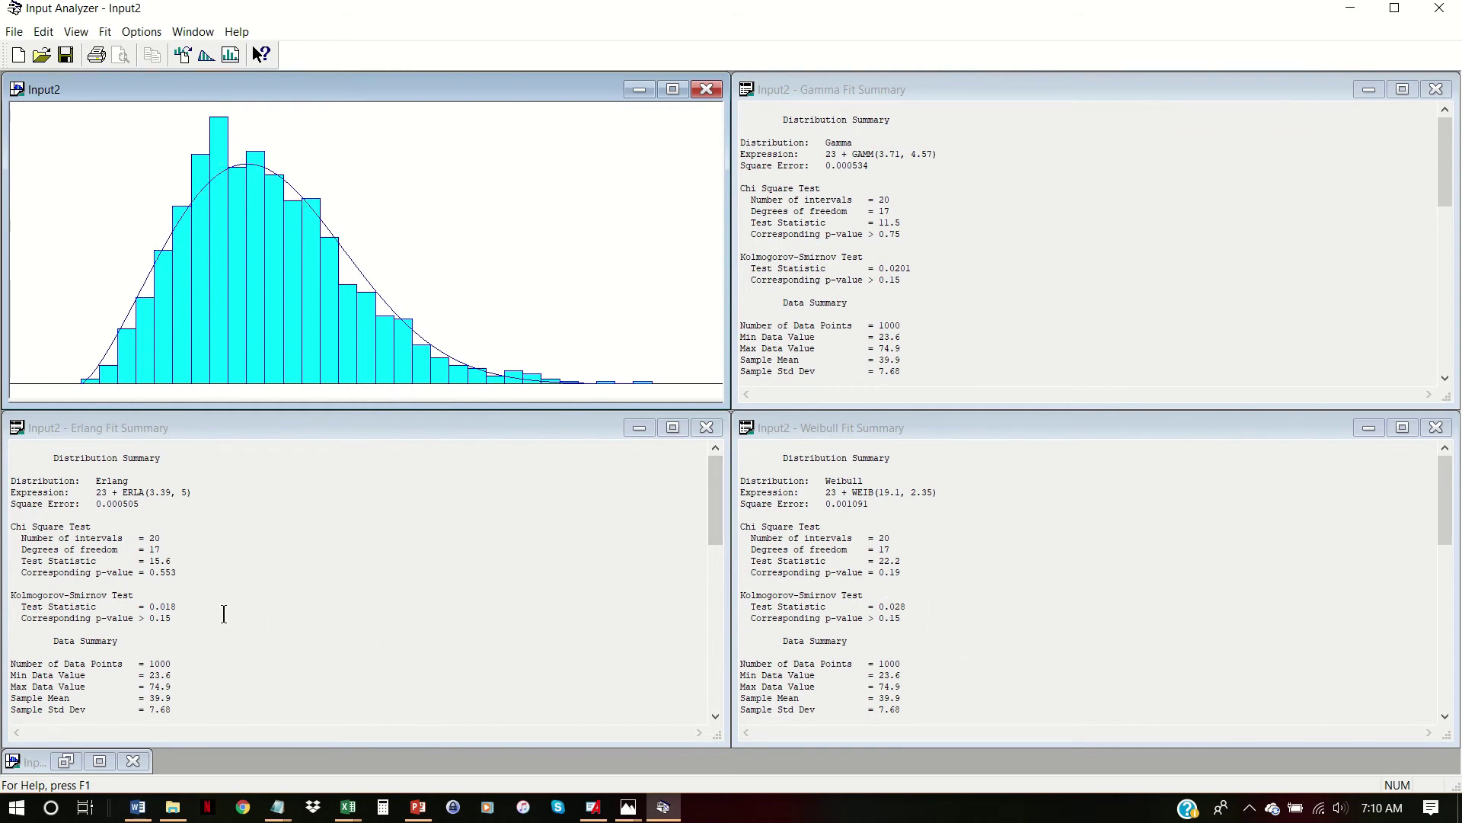
pyautogui.click(194, 607)
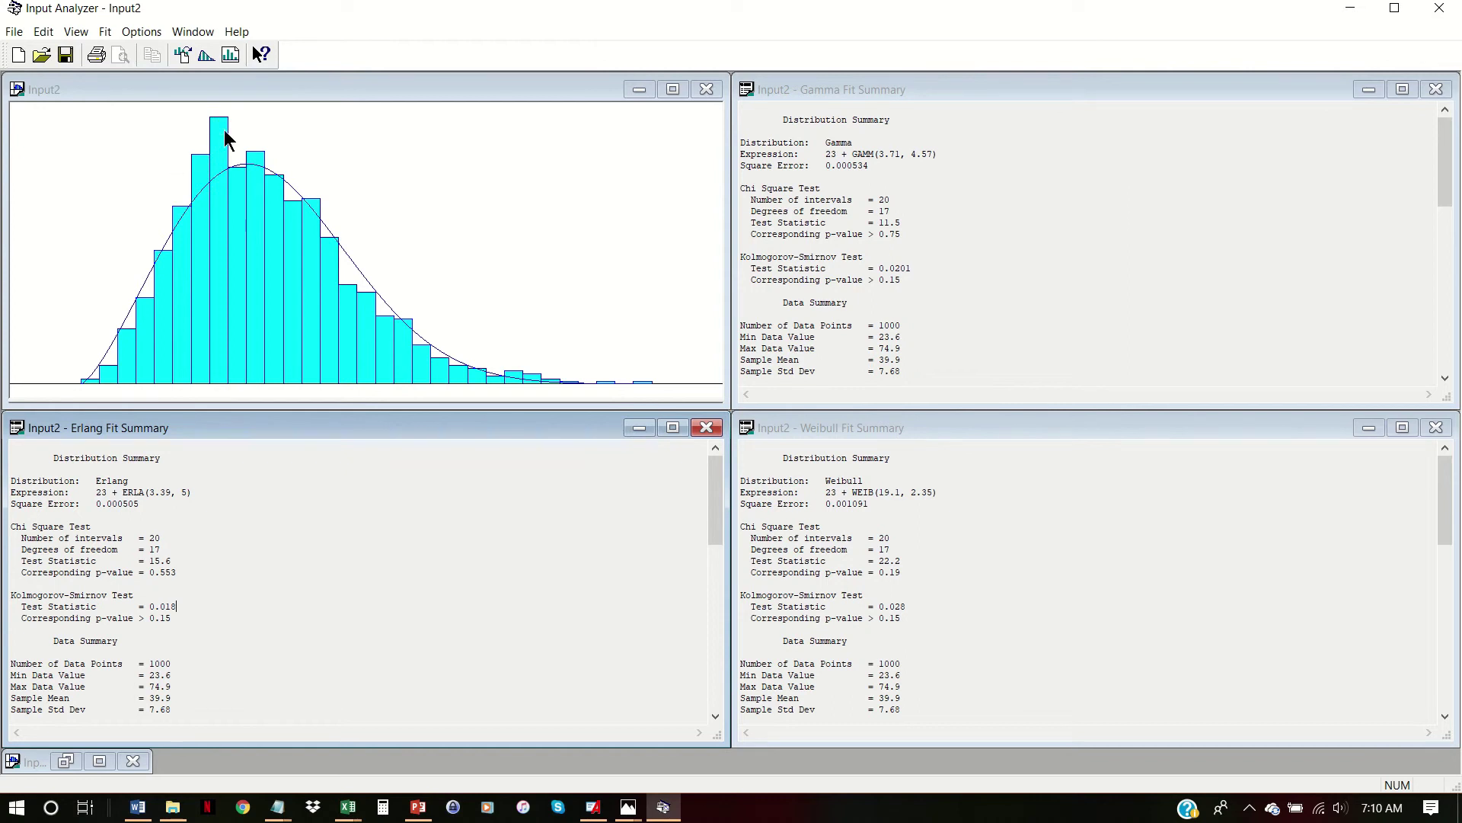
# Refit the Erlang and Gamma curves to Input2 for comparison and close the Weibull Fit Summary
pyautogui.click(110, 31)
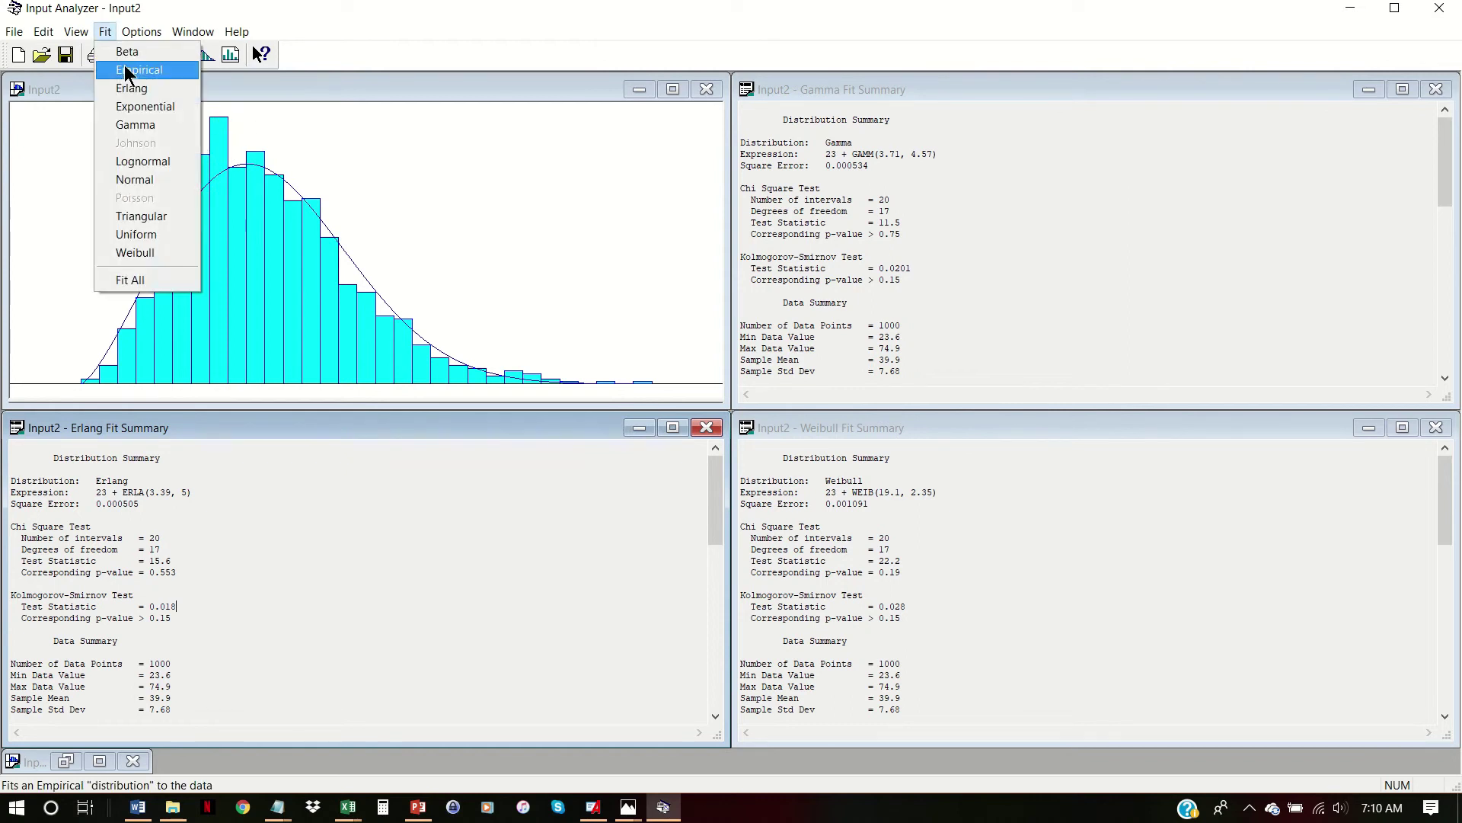
pyautogui.click(127, 71)
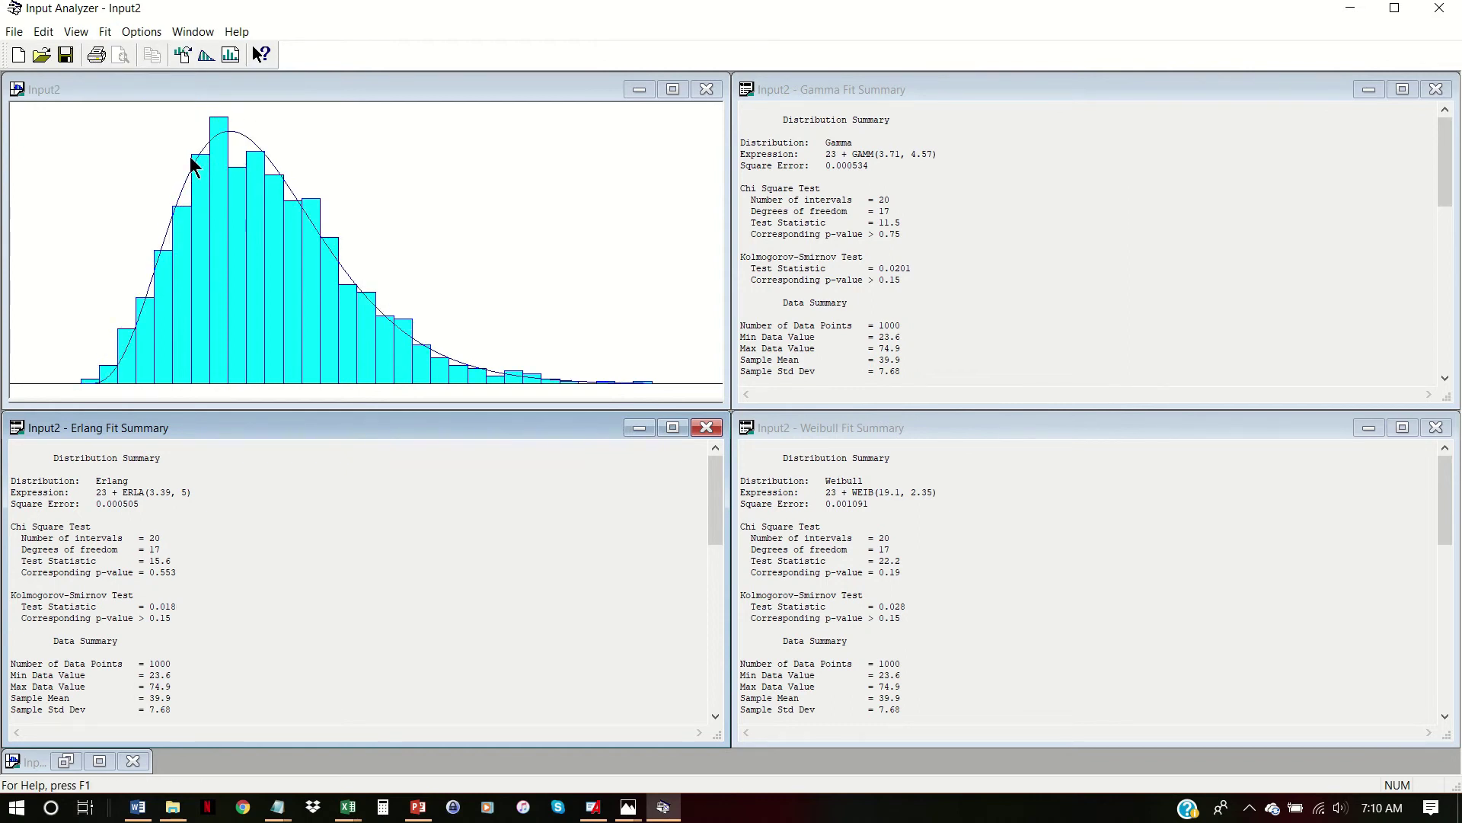
pyautogui.click(108, 30)
pyautogui.click(118, 126)
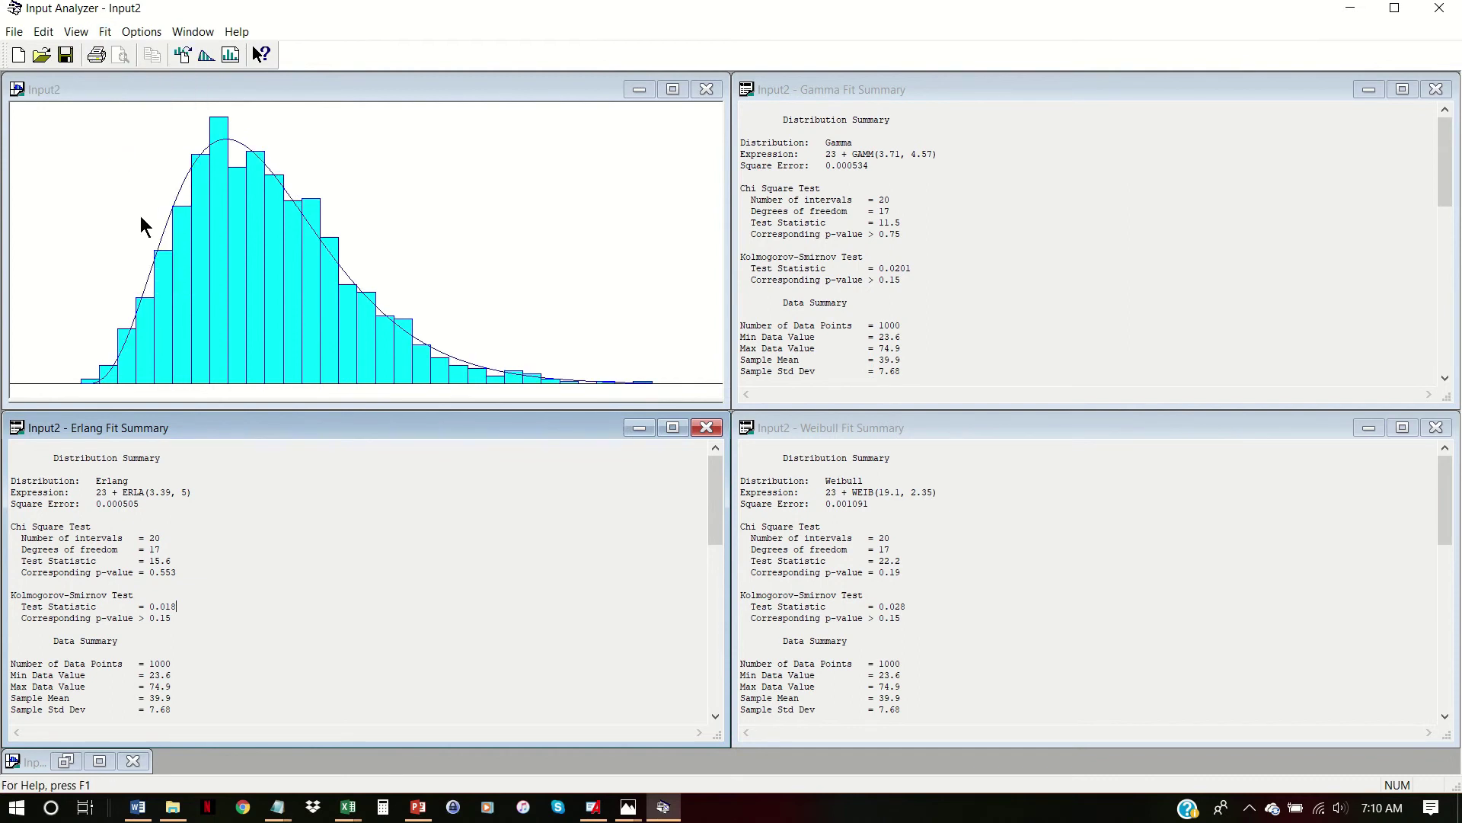
pyautogui.click(1432, 432)
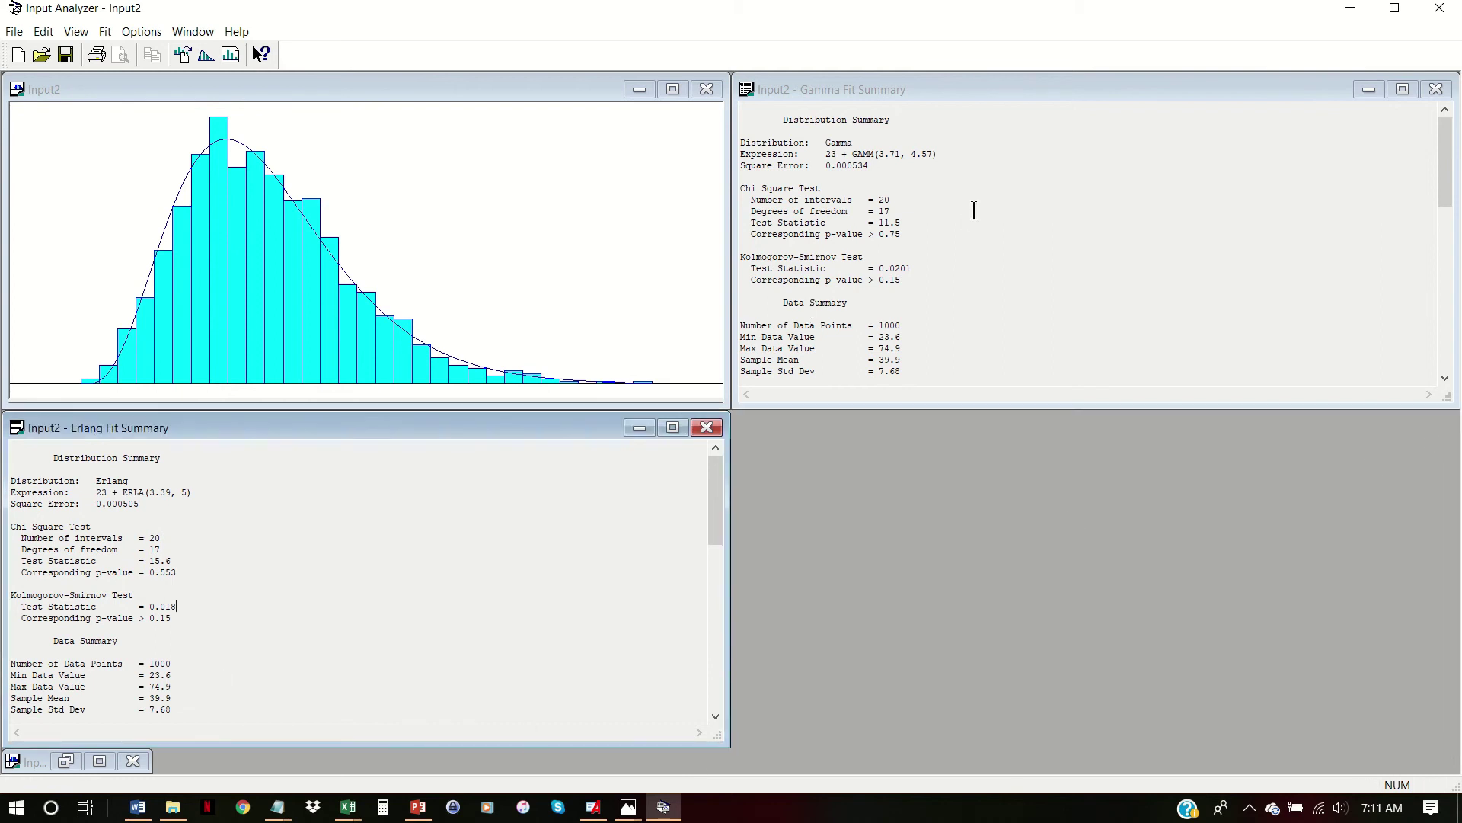
# Switch Input2's fitted curve between Gamma and Erlang and compare the second parameters of their expressions
pyautogui.click(104, 31)
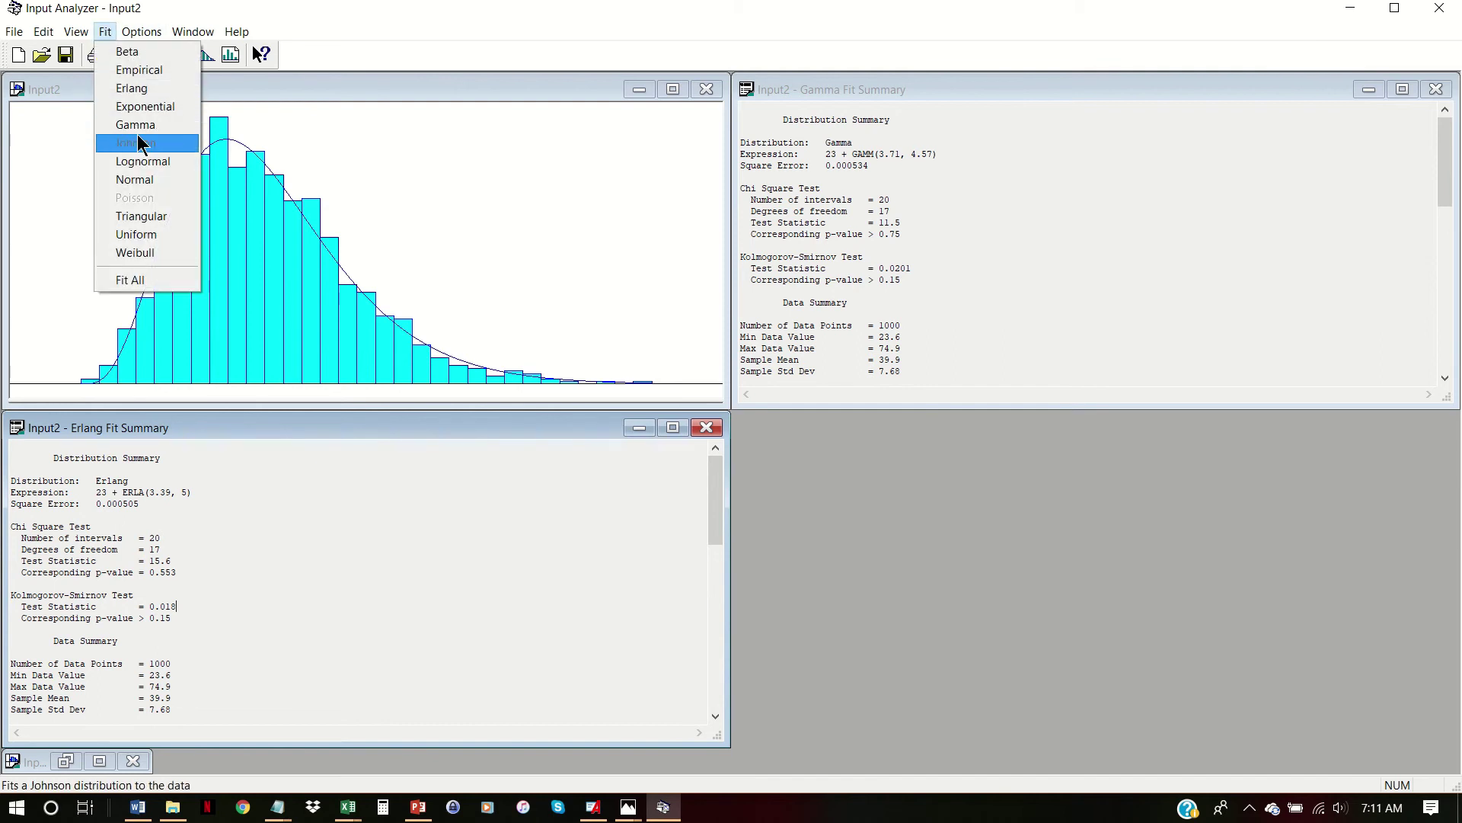
pyautogui.click(459, 544)
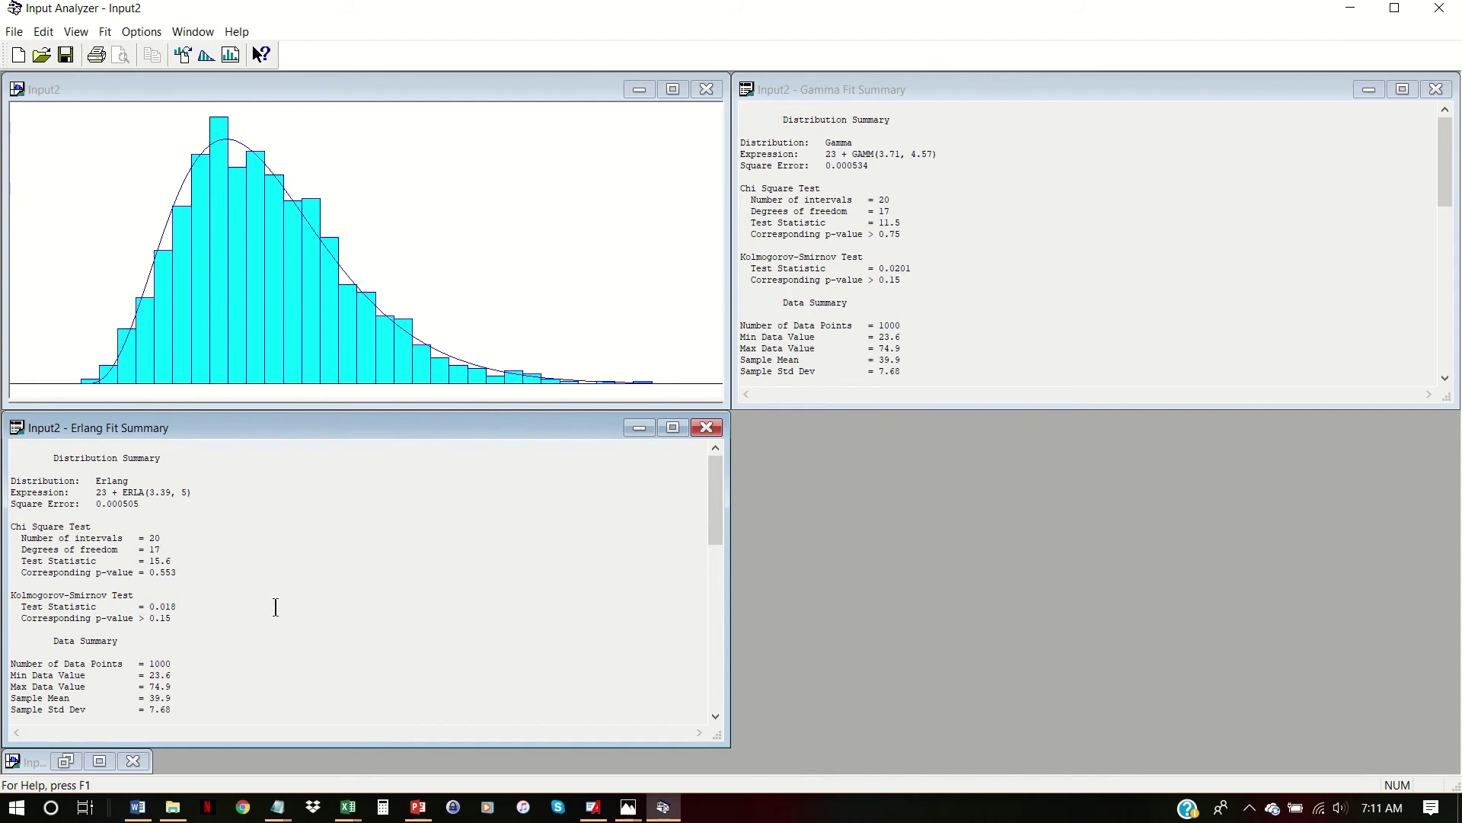
pyautogui.click(103, 34)
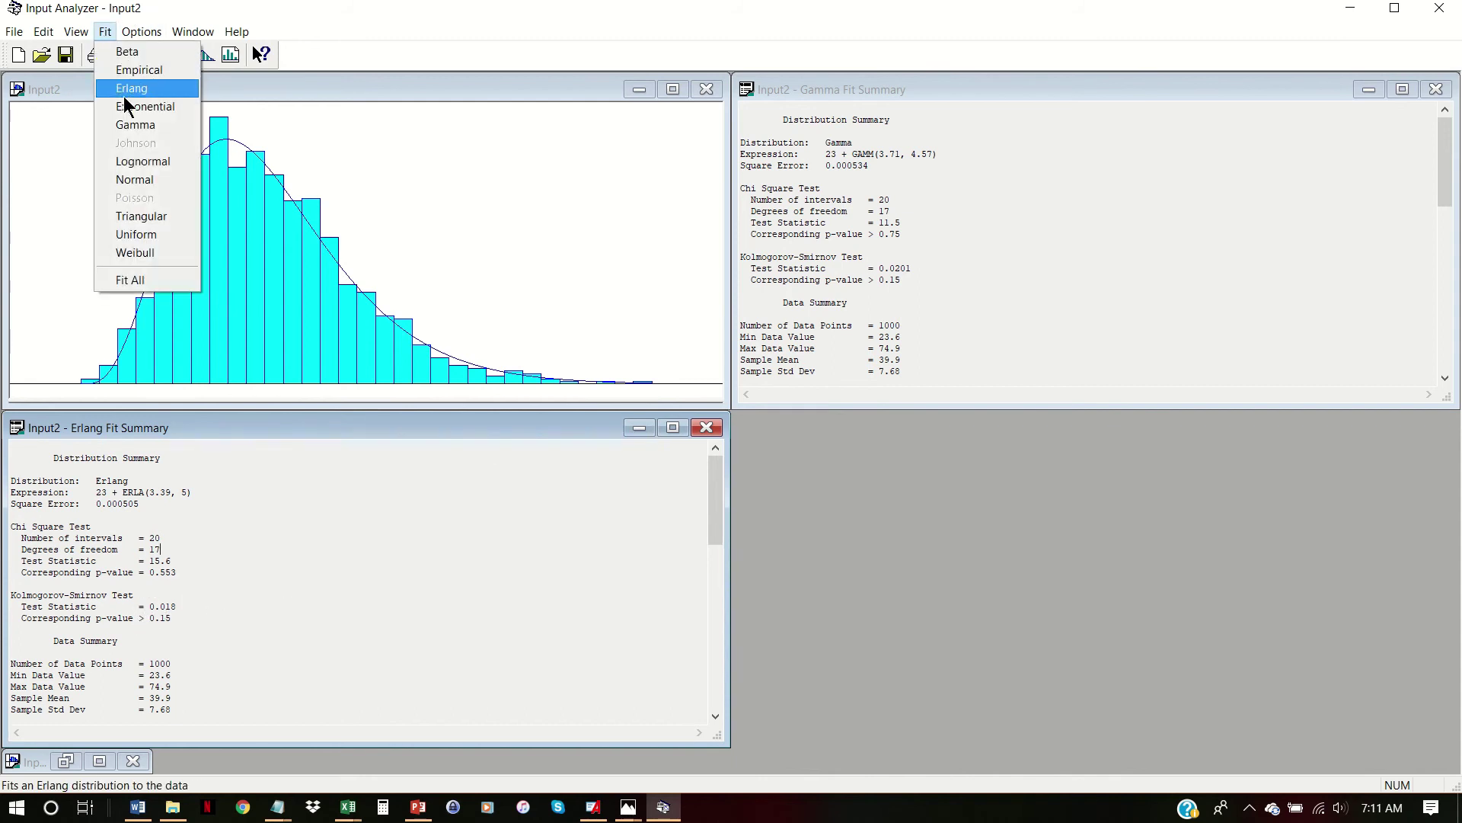
pyautogui.click(131, 130)
pyautogui.click(106, 33)
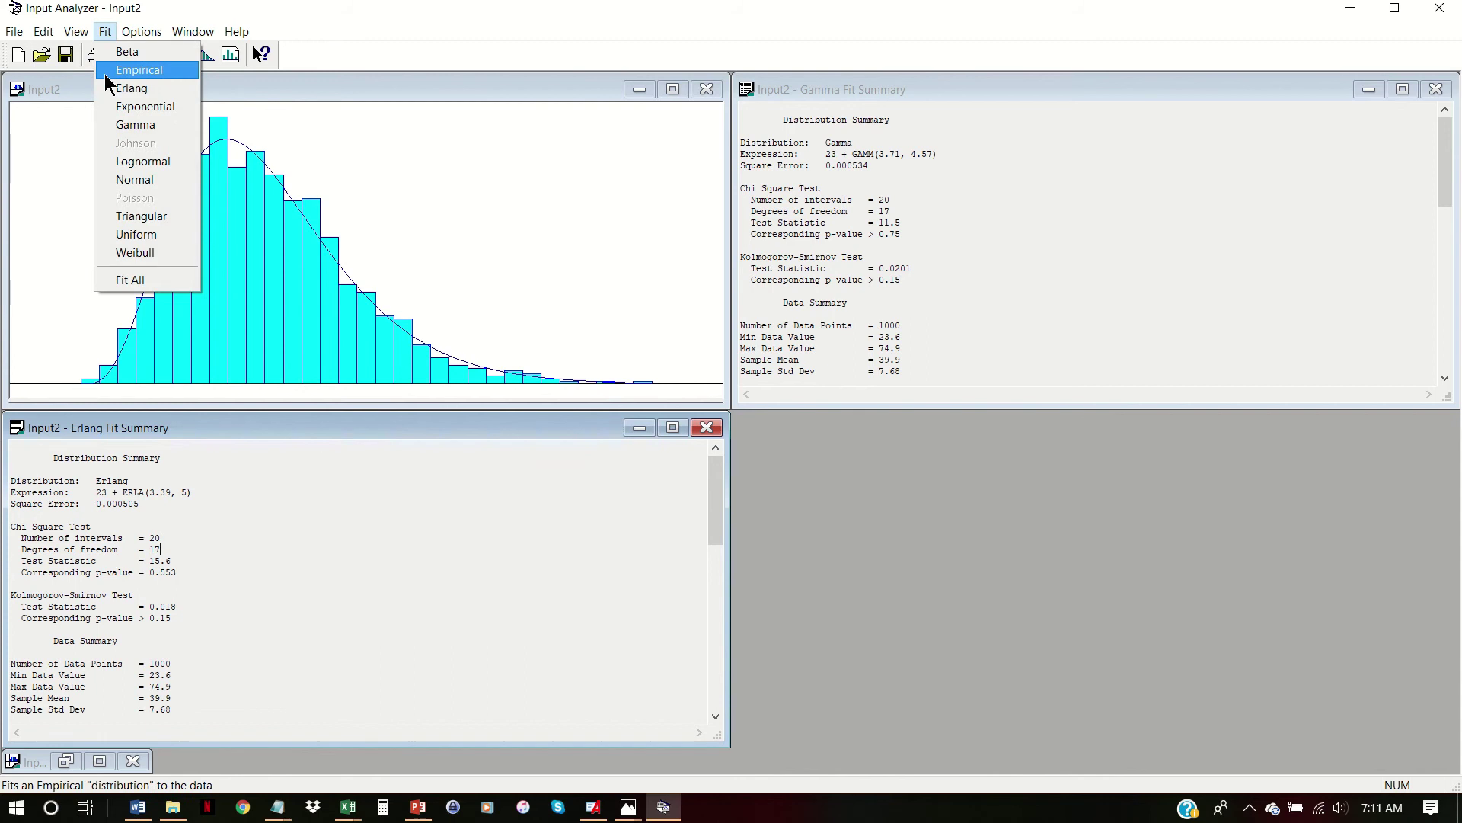
pyautogui.click(117, 88)
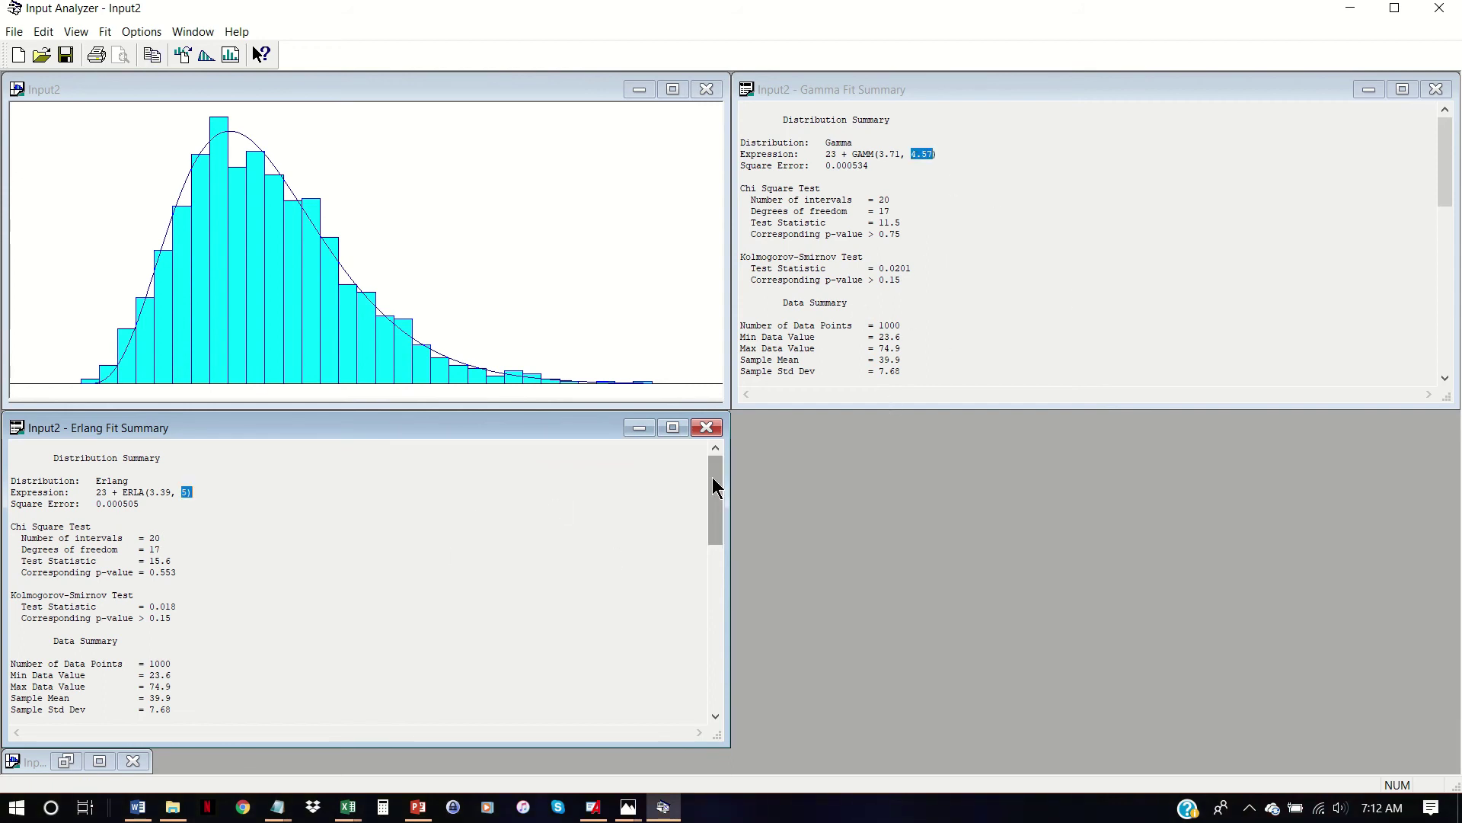
# Close the Erlang Fit Summary and the Input2 window, view the Input3 histogram, and close Input3
pyautogui.click(707, 430)
pyautogui.click(707, 90)
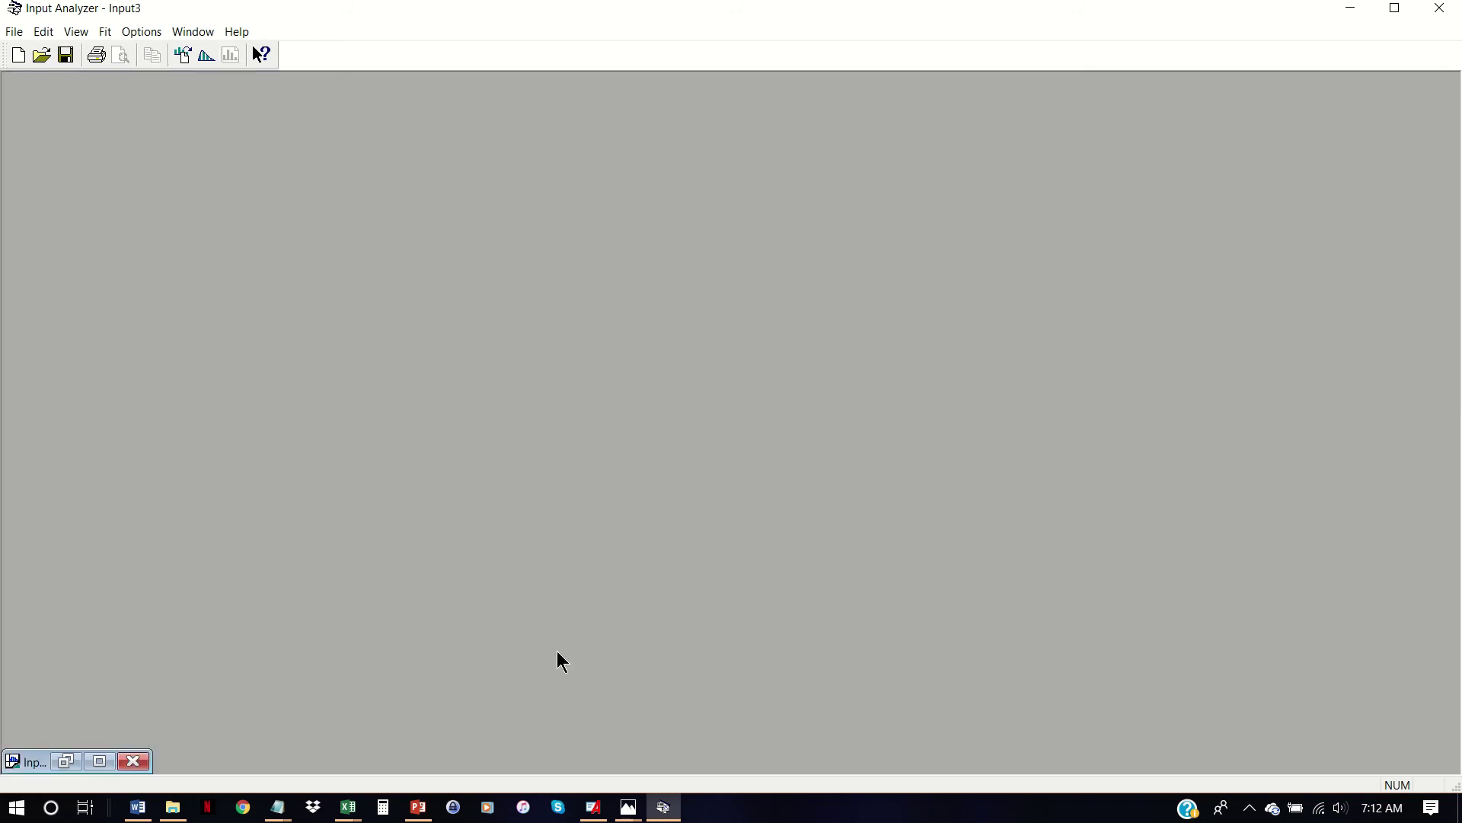
pyautogui.click(99, 762)
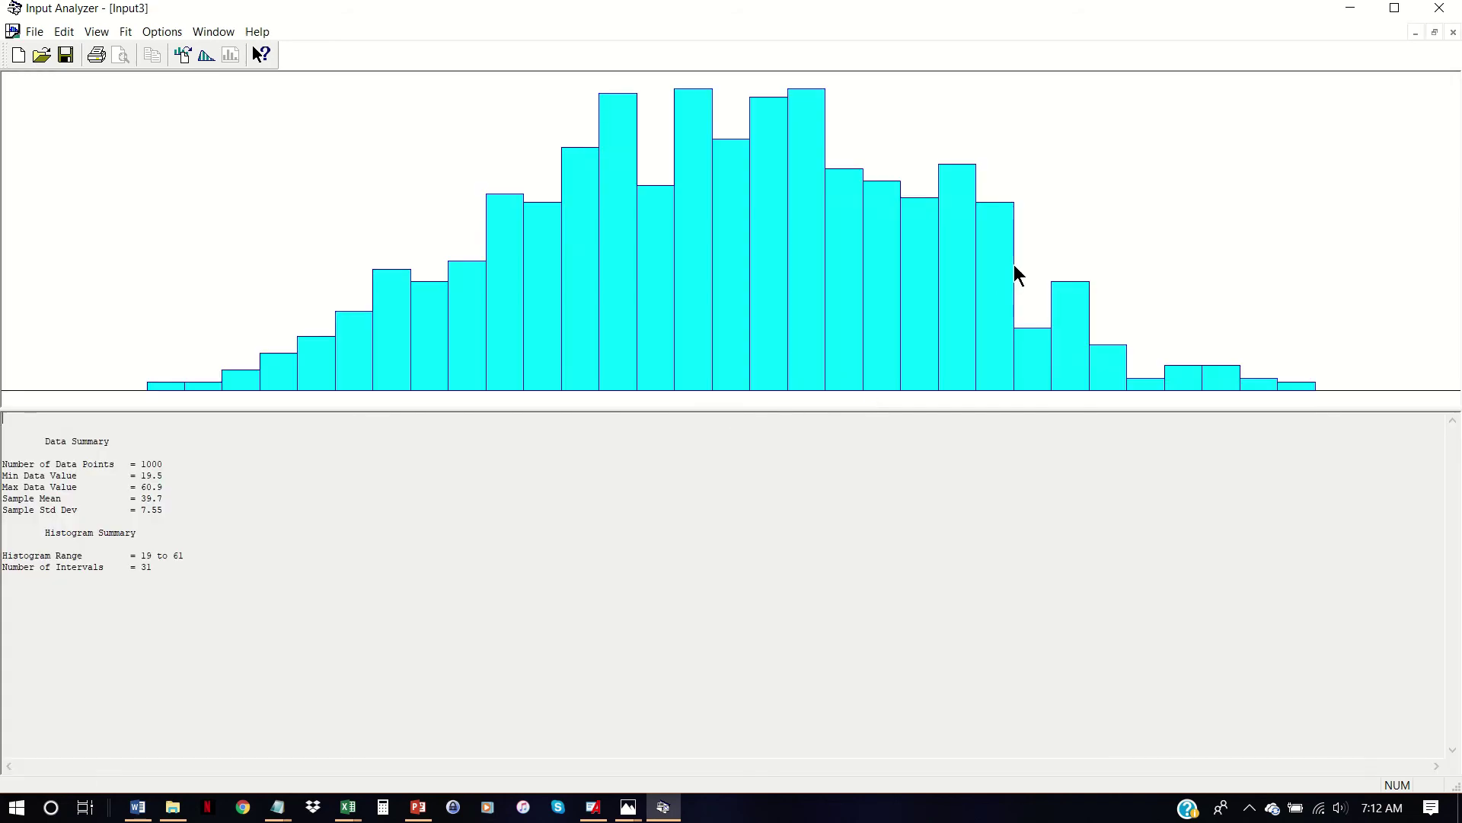
pyautogui.click(1453, 33)
pyautogui.click(745, 451)
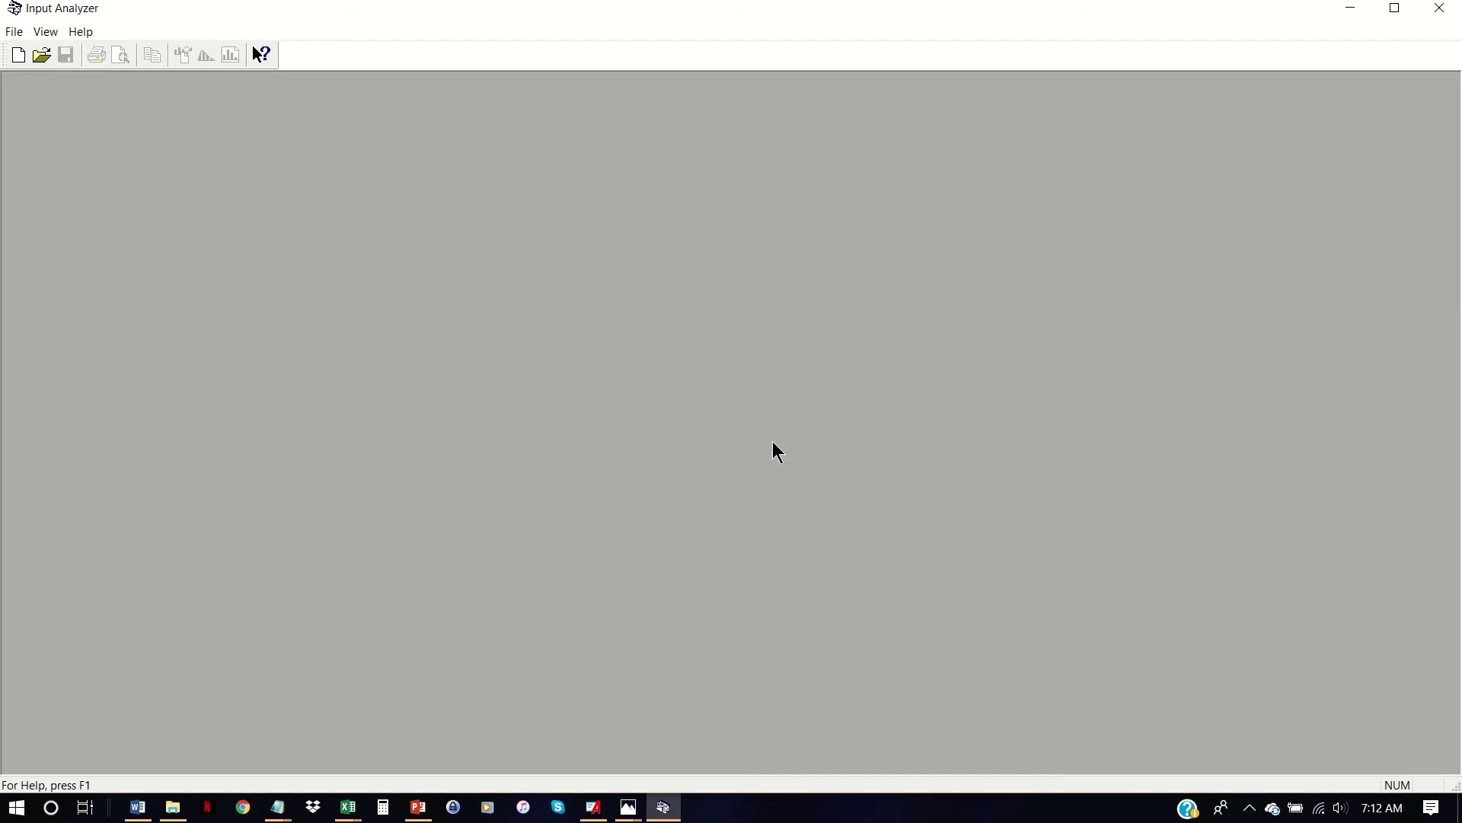
# Create a new input document and open the Generate dialog for a new data file
pyautogui.click(23, 59)
pyautogui.moveTo(167, 192); pyautogui.dragTo(94, 114)
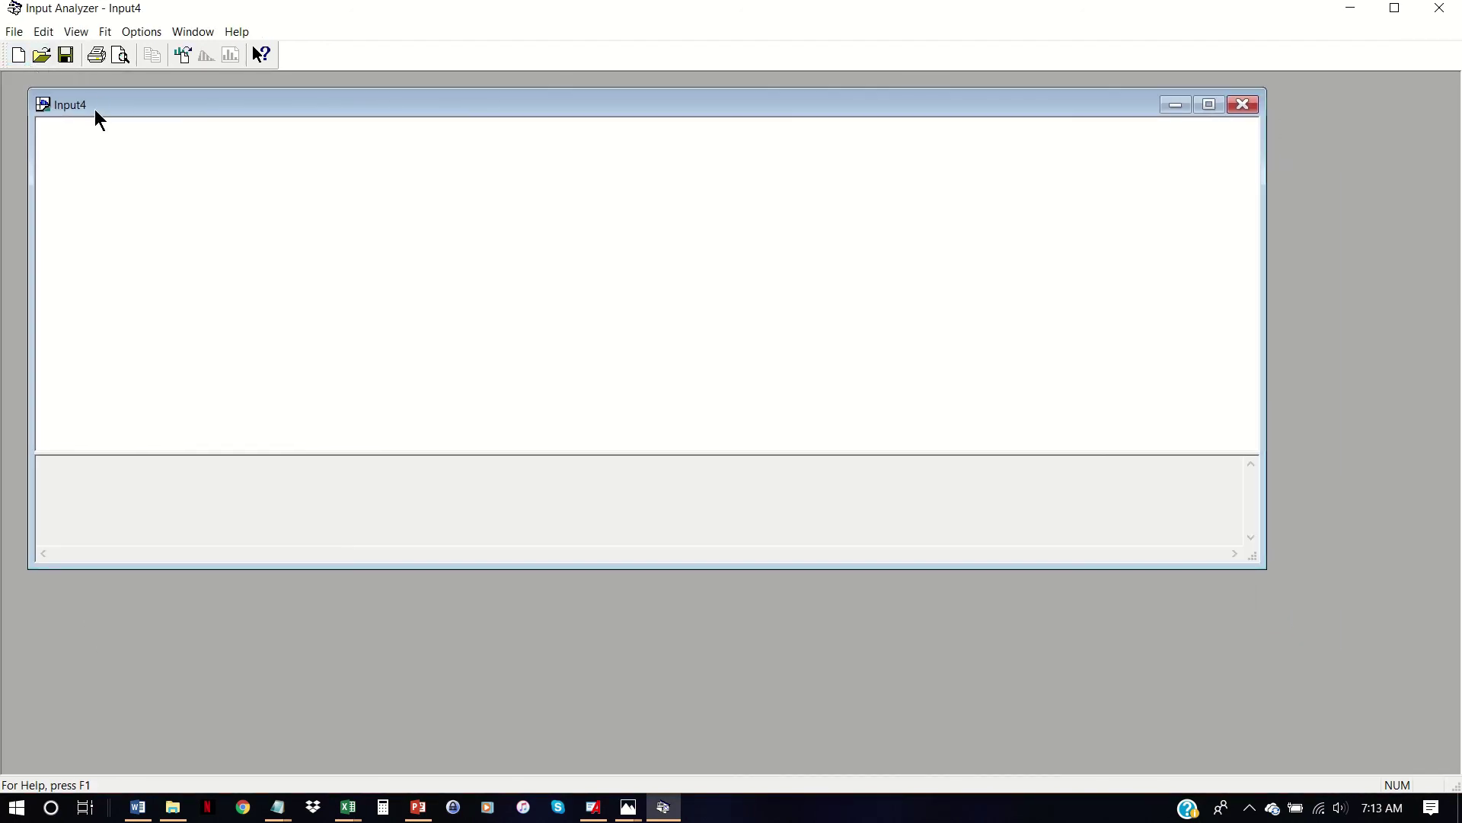
pyautogui.click(13, 33)
pyautogui.moveTo(272, 162)
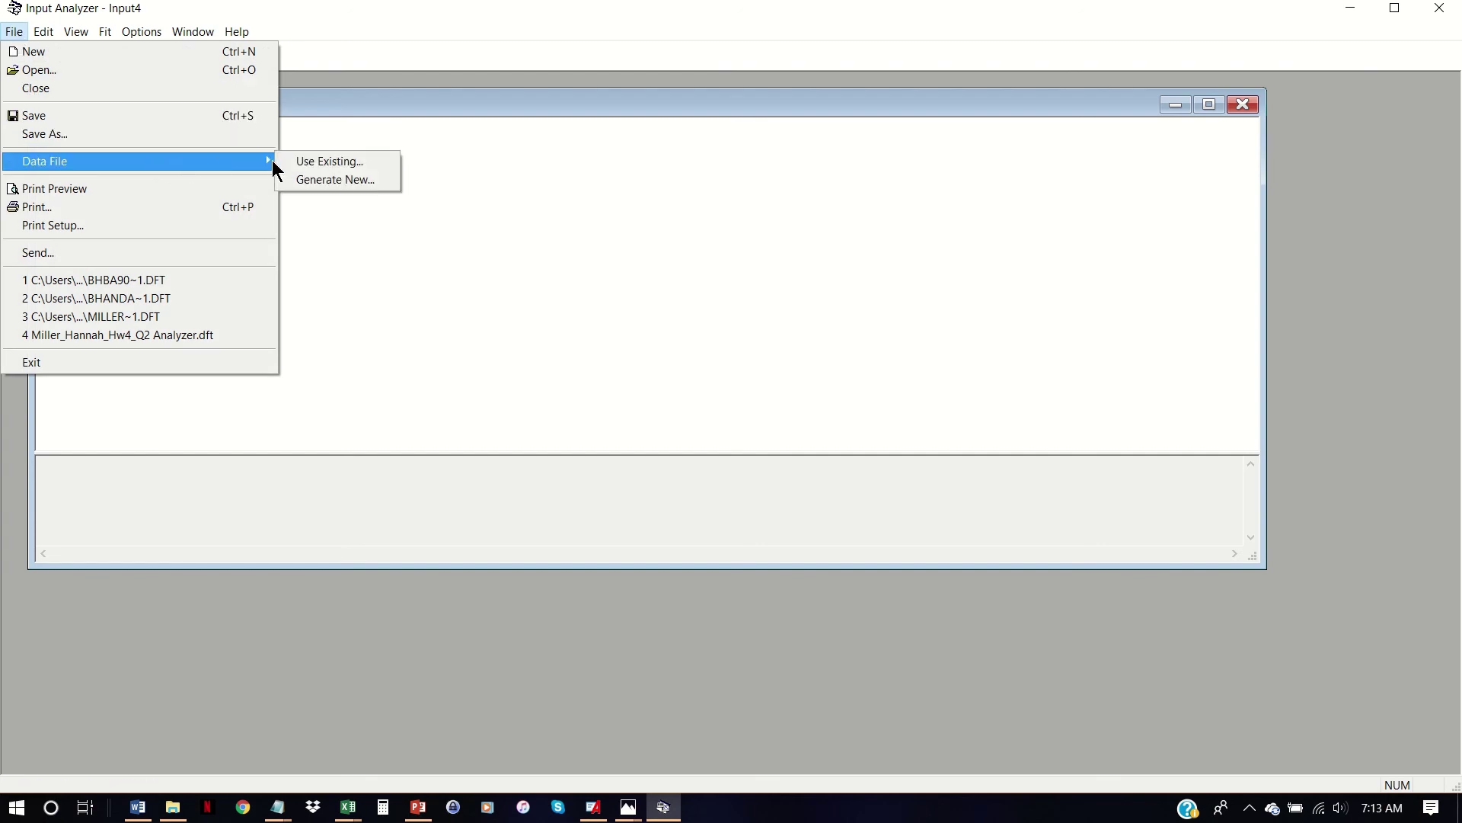
pyautogui.click(337, 180)
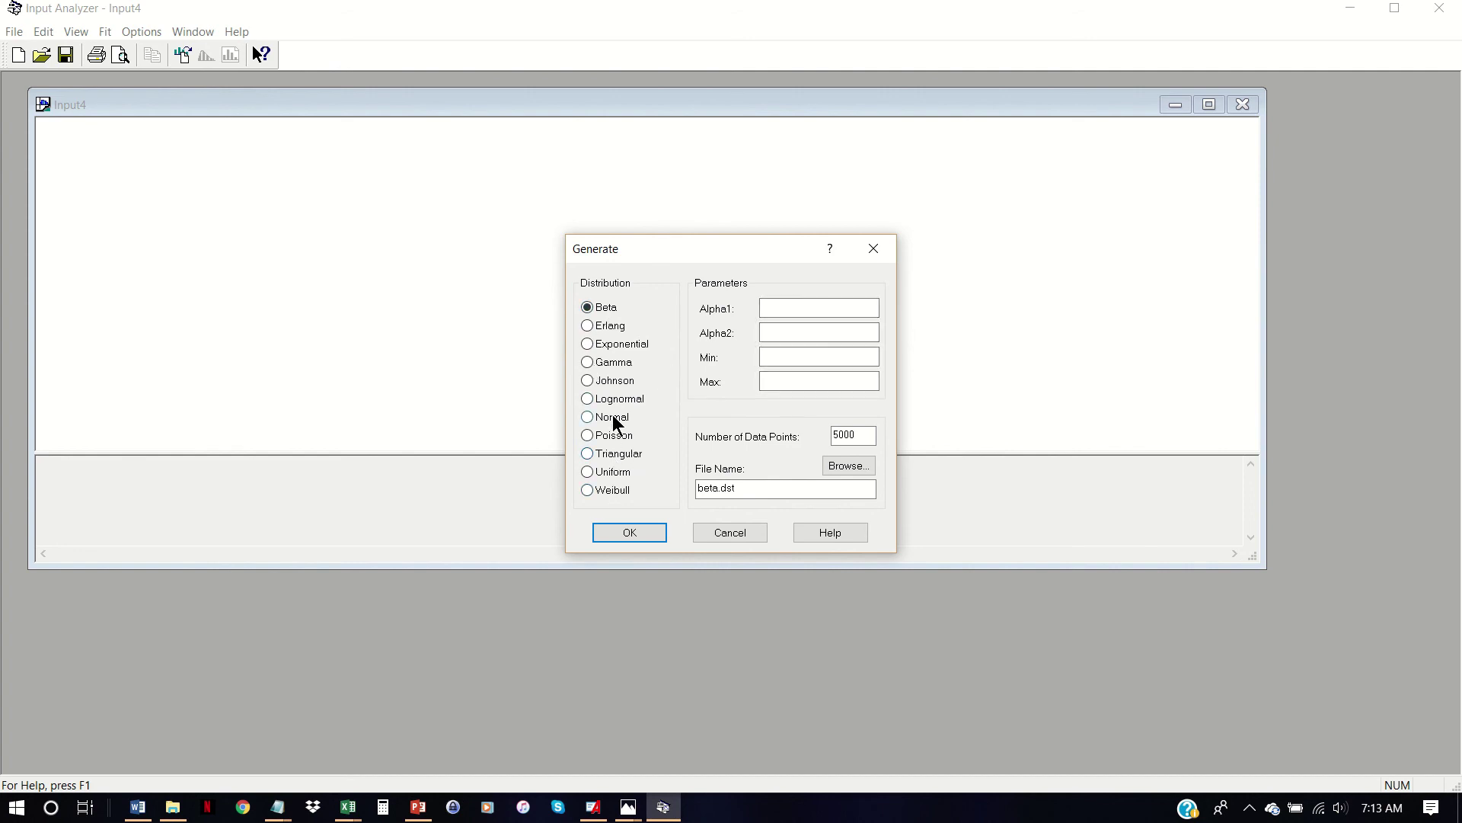
# Choose the Normal distribution for the generated data with a mean of 40 and a standard deviation of 8
pyautogui.click(614, 418)
pyautogui.click(789, 311)
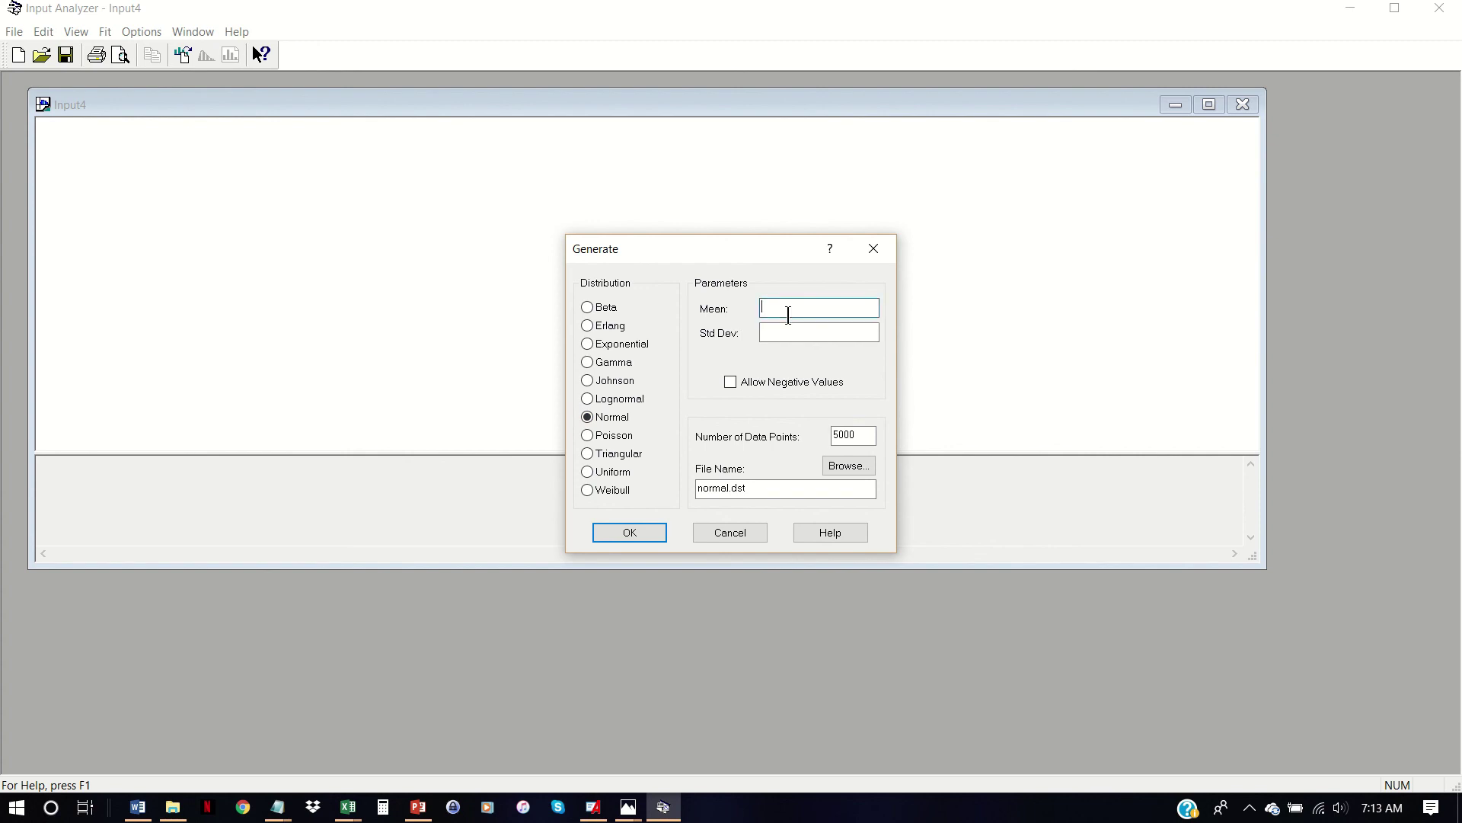
pyautogui.write('40')
pyautogui.click(801, 335)
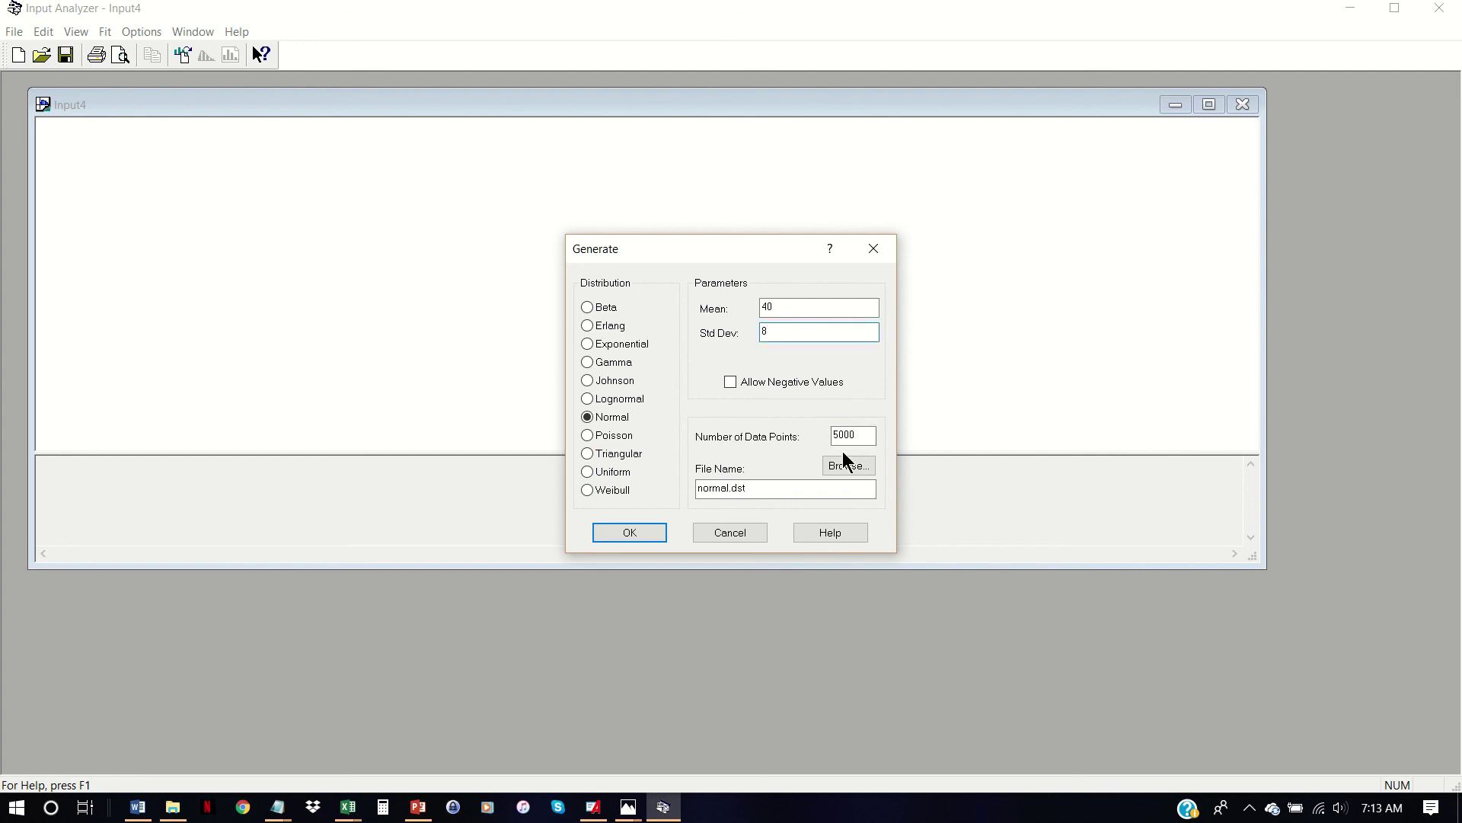
pyautogui.click(735, 489)
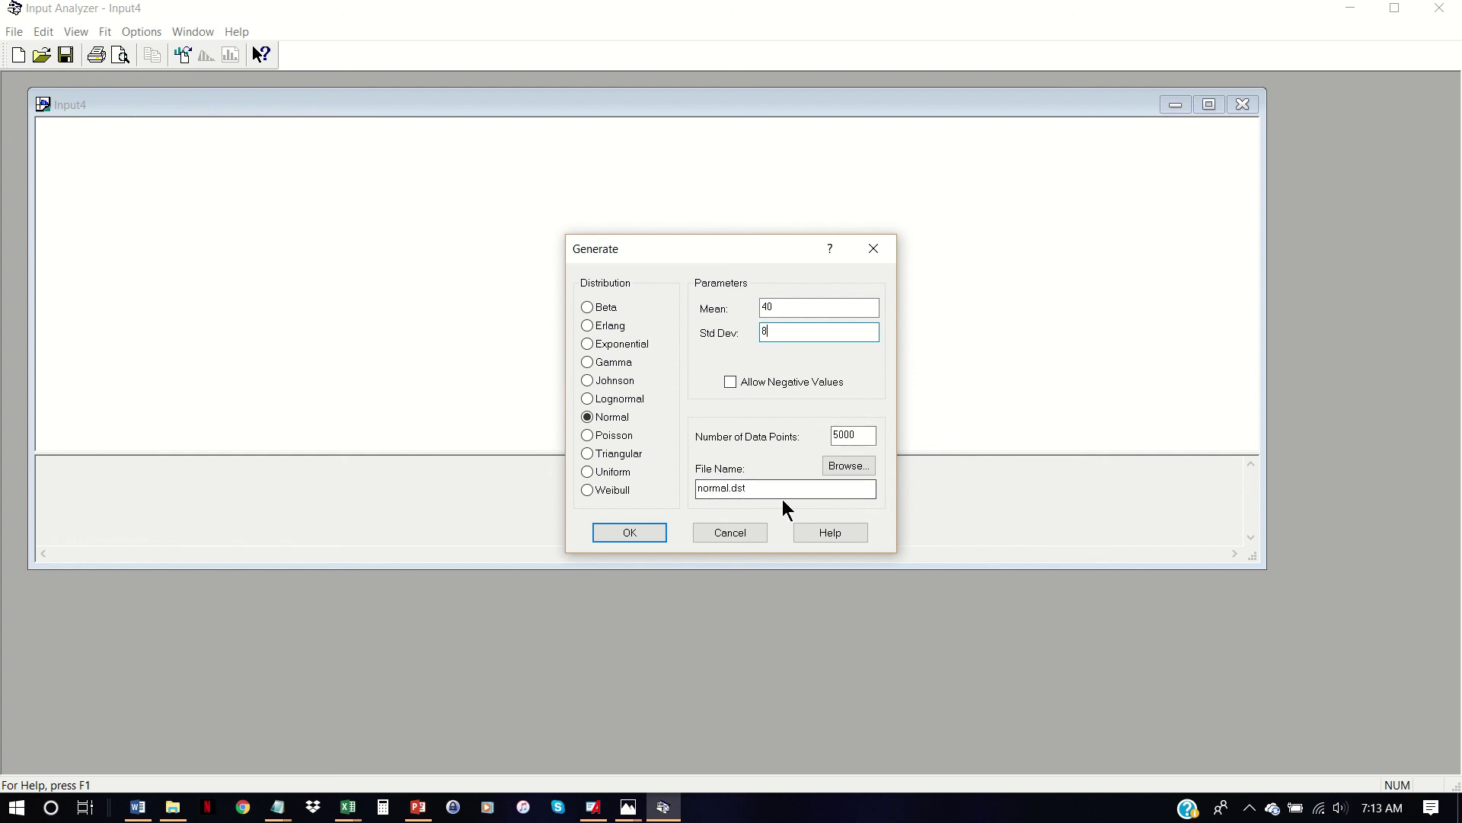
# Use 5000 data points, generate normal.dst into the Input4 document and enlarge the document window
pyautogui.click(853, 435)
pyautogui.doubleClick(853, 435)
pyautogui.write('50')
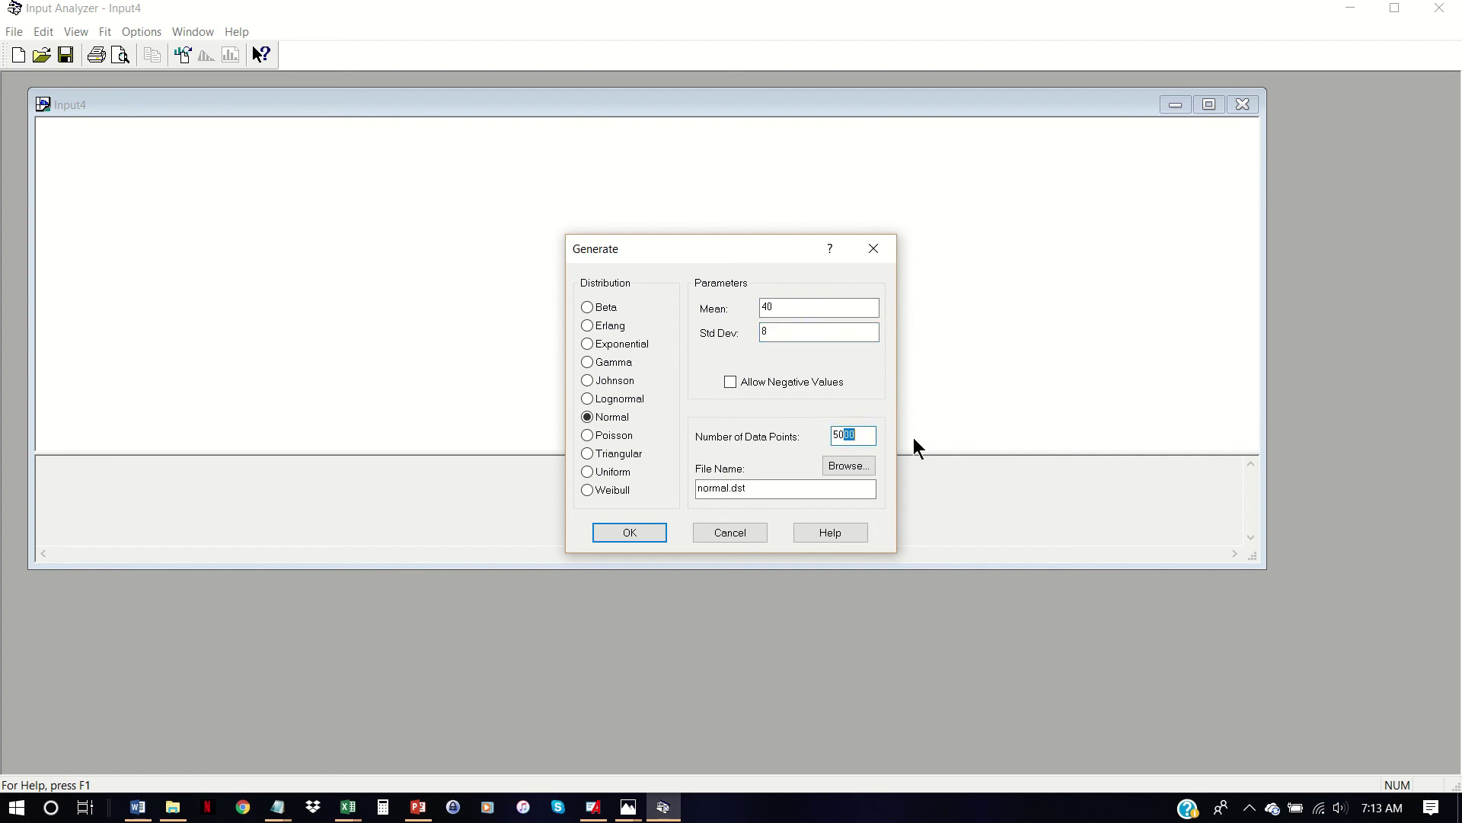
pyautogui.write('0')
pyautogui.click(629, 531)
pyautogui.moveTo(630, 568); pyautogui.dragTo(640, 735)
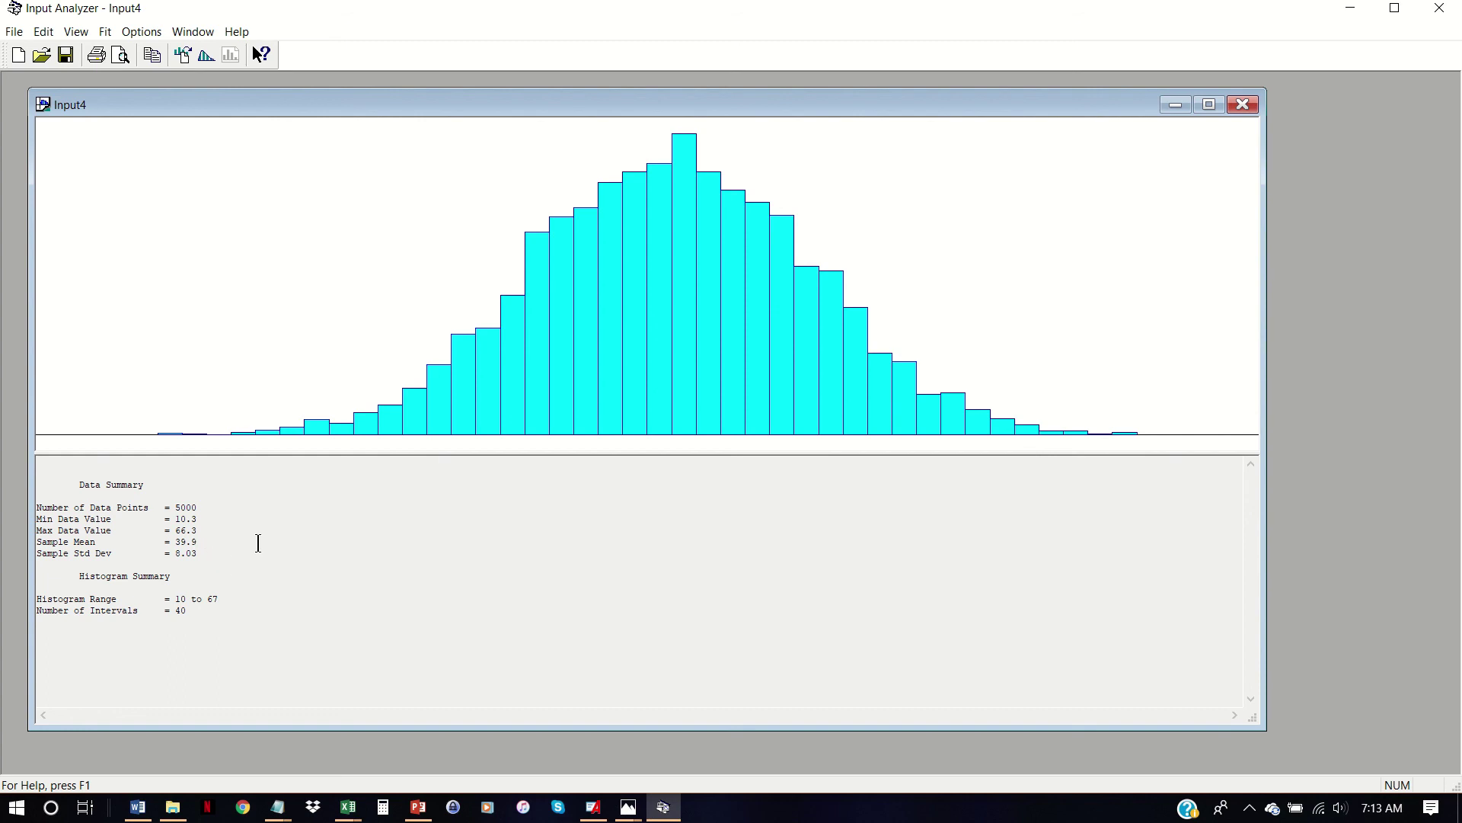
# Generate a new Normal data file with mean 40, standard deviation 8 and 5000 points, and load it into Input4
pyautogui.click(14, 32)
pyautogui.moveTo(44, 163)
pyautogui.click(306, 181)
pyautogui.click(614, 416)
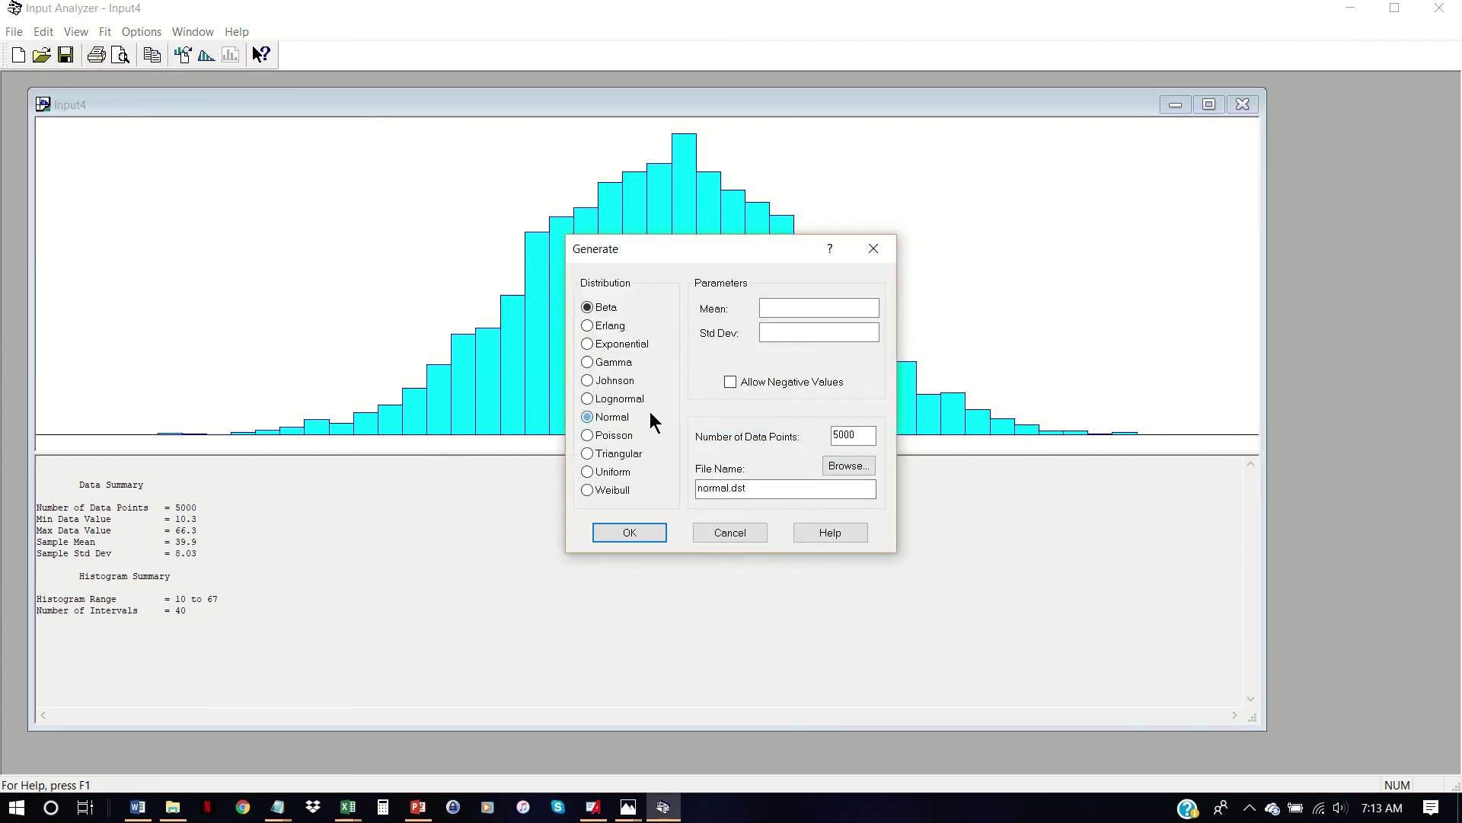
pyautogui.click(815, 313)
pyautogui.write('40')
pyautogui.click(804, 330)
pyautogui.write('8')
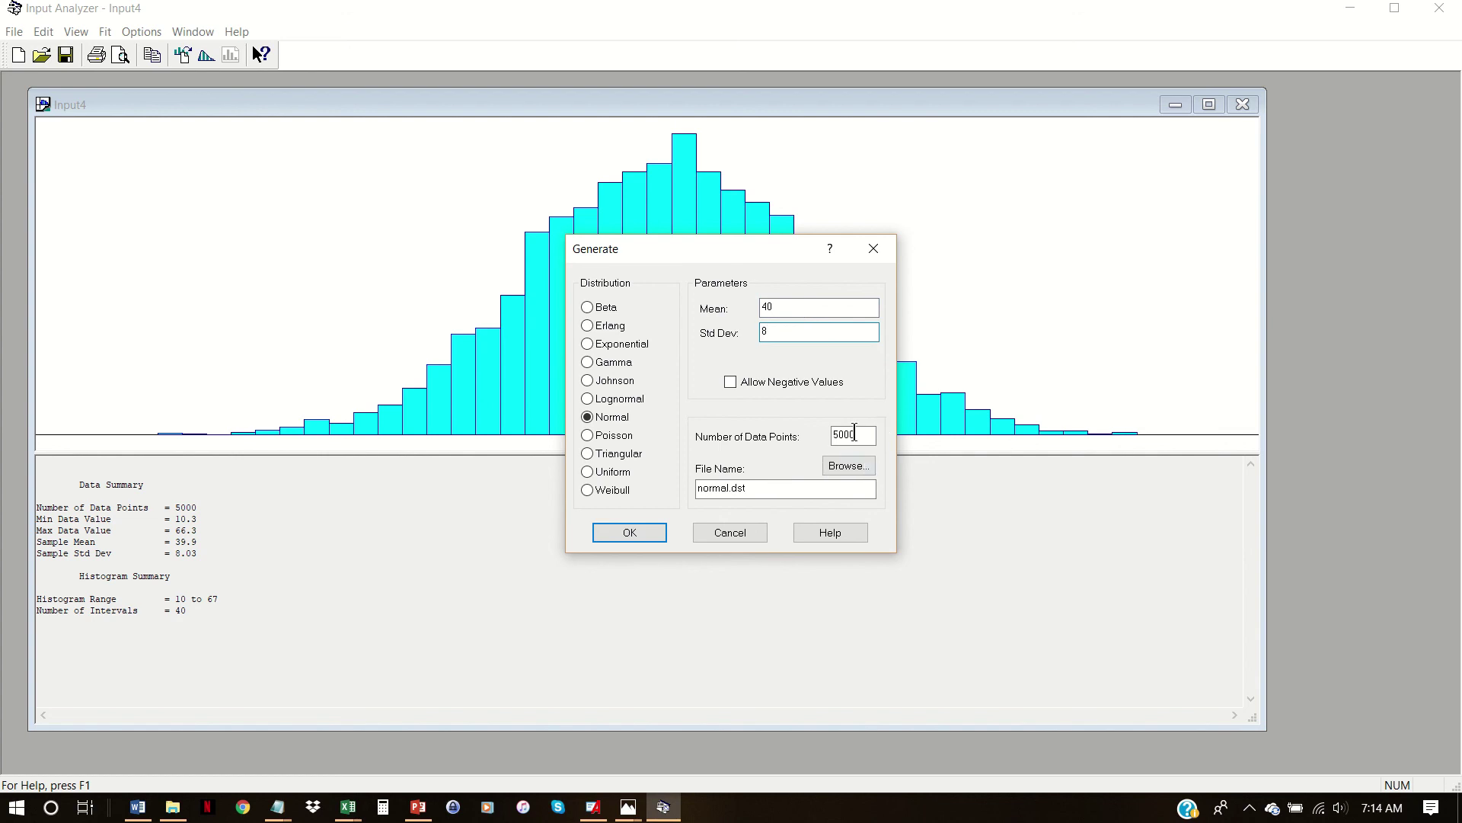
pyautogui.click(662, 532)
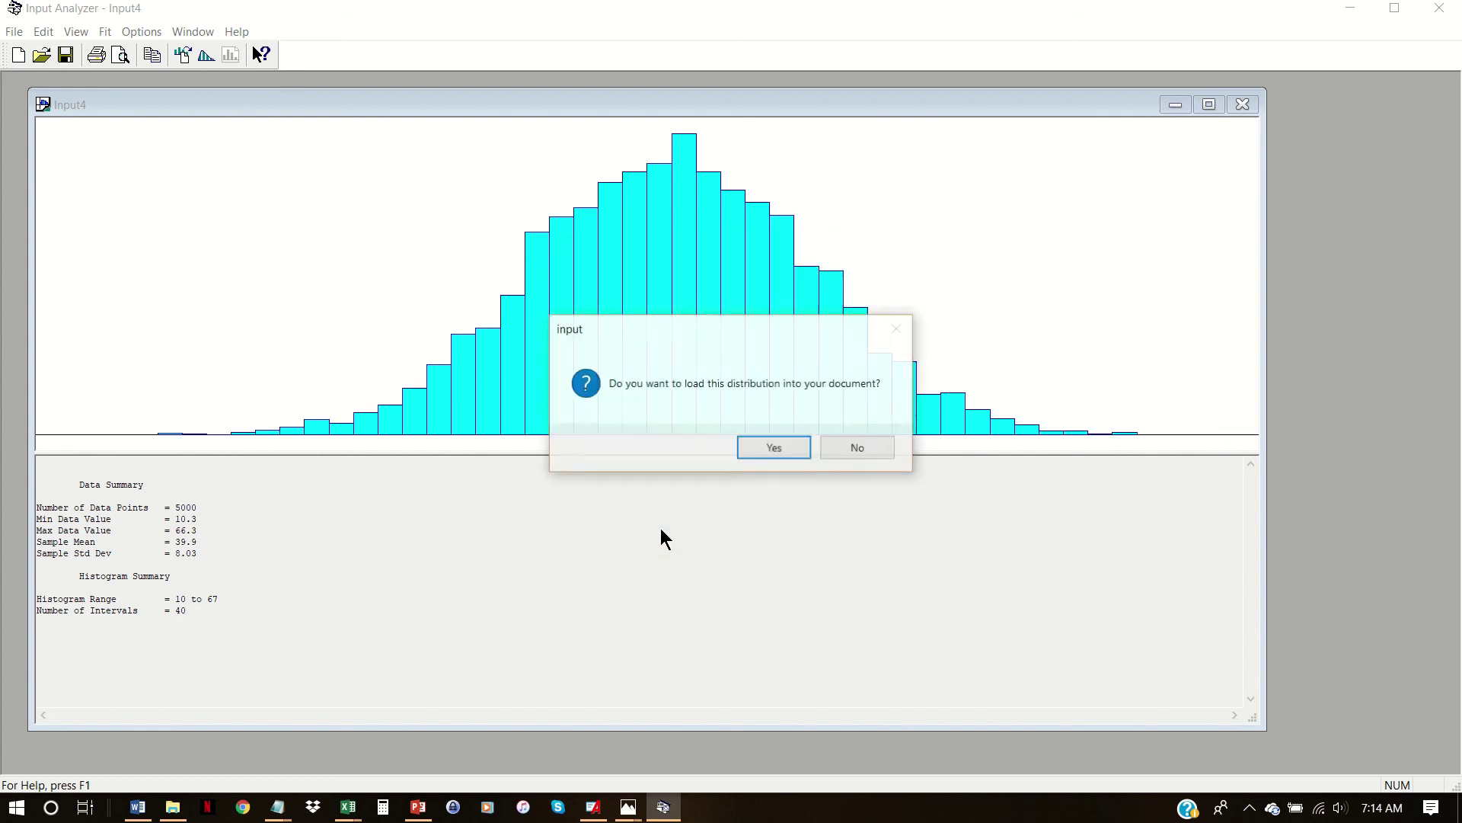
pyautogui.click(793, 450)
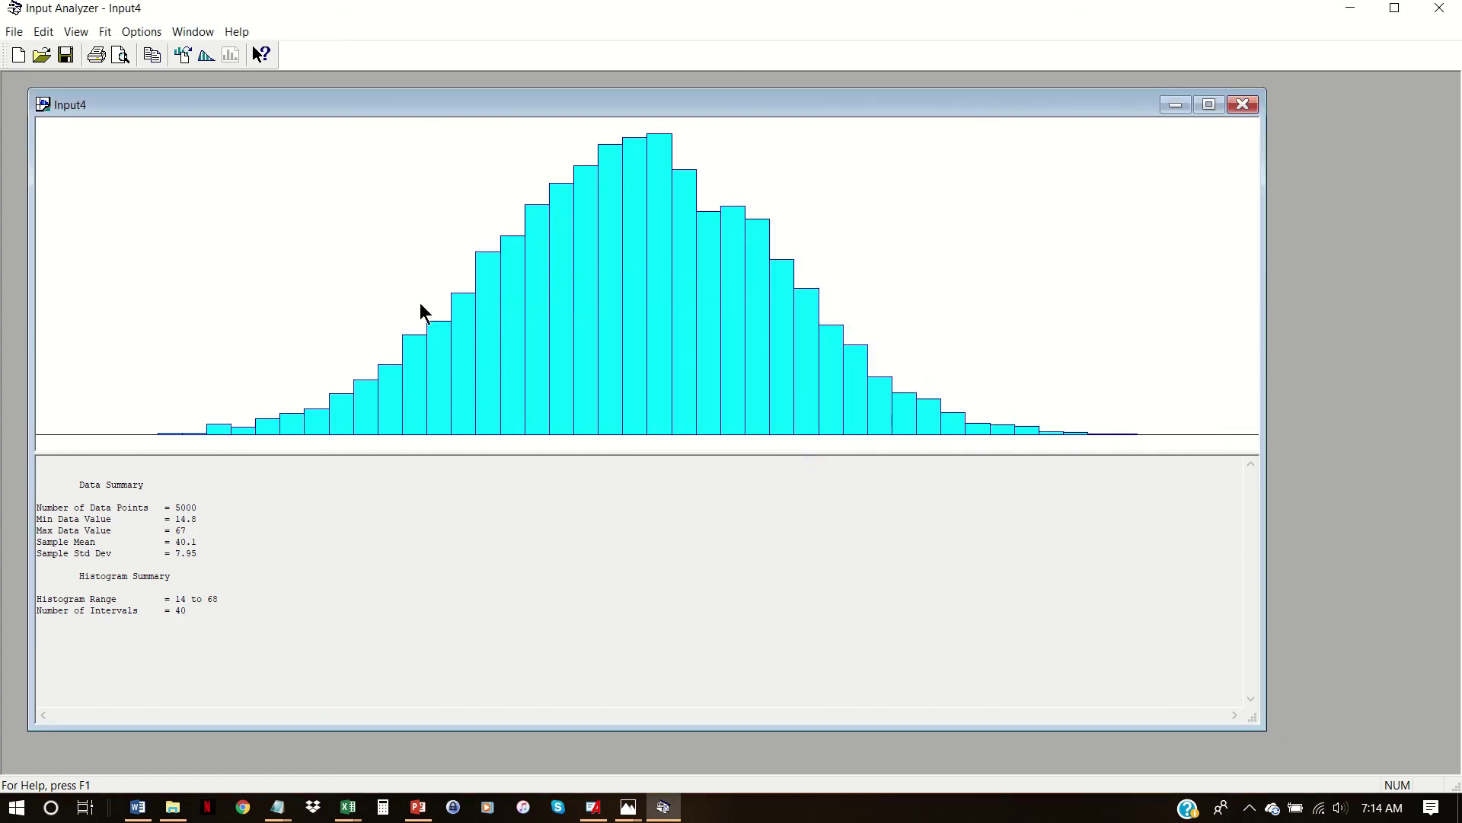